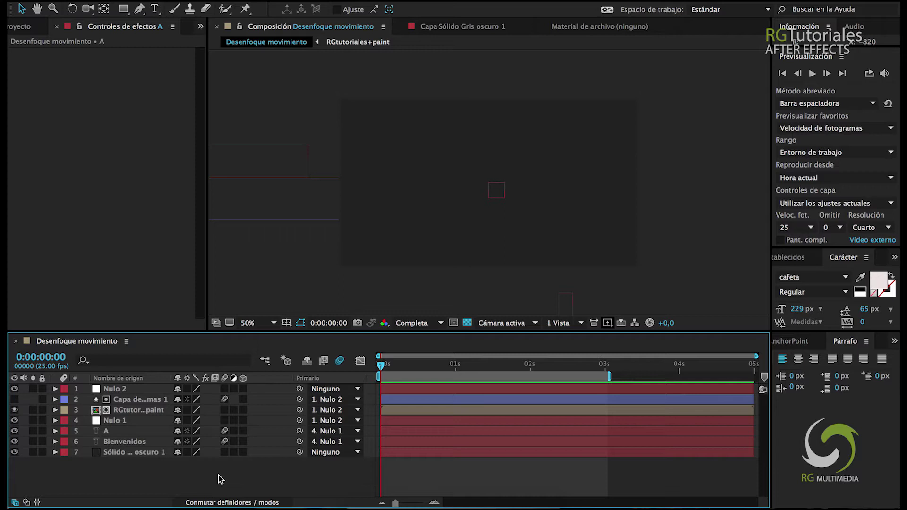
- Create a 5-second HDTV 1080 25 composition named "Práctica de desenfoque" and turn off its transparency grid
key(space)
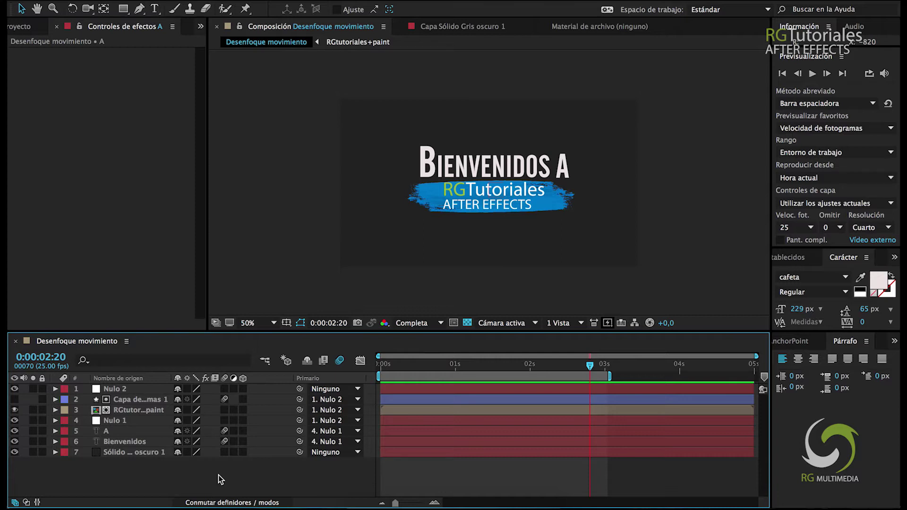
key(ctrl+n)
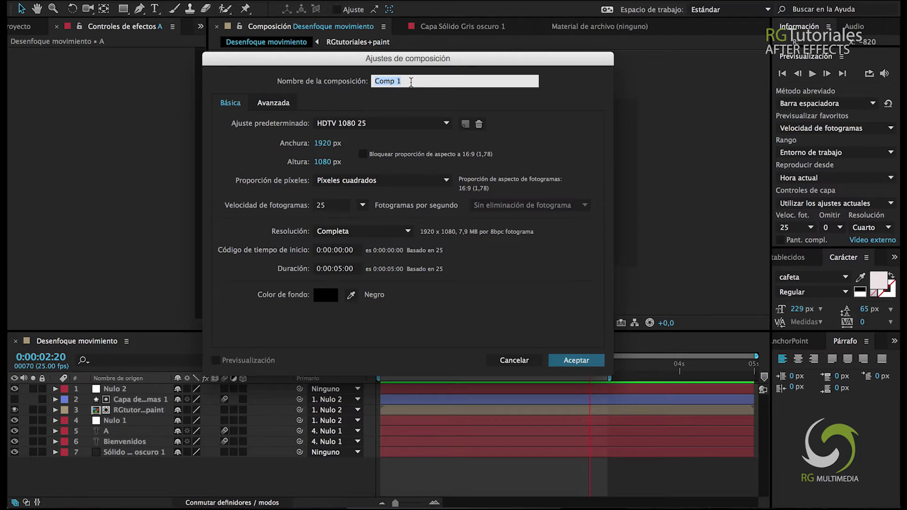
text(Práctica de desenfoque)
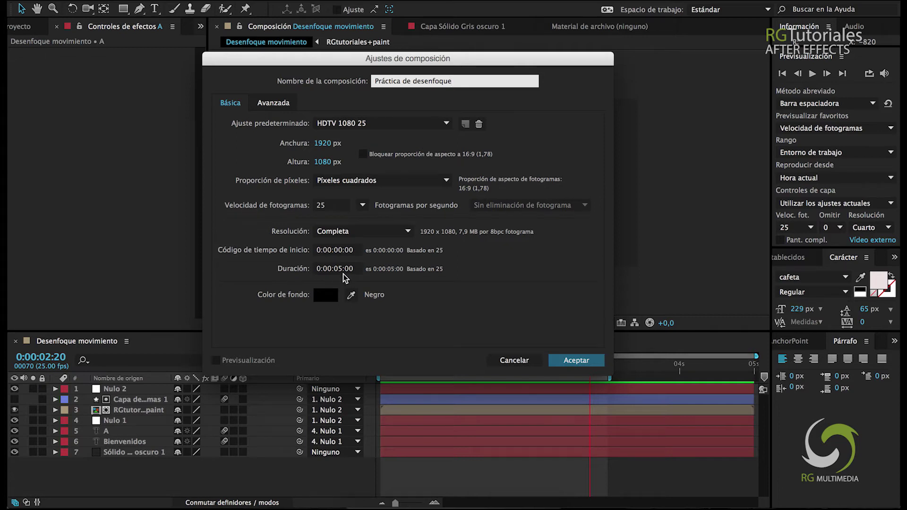
click(576, 361)
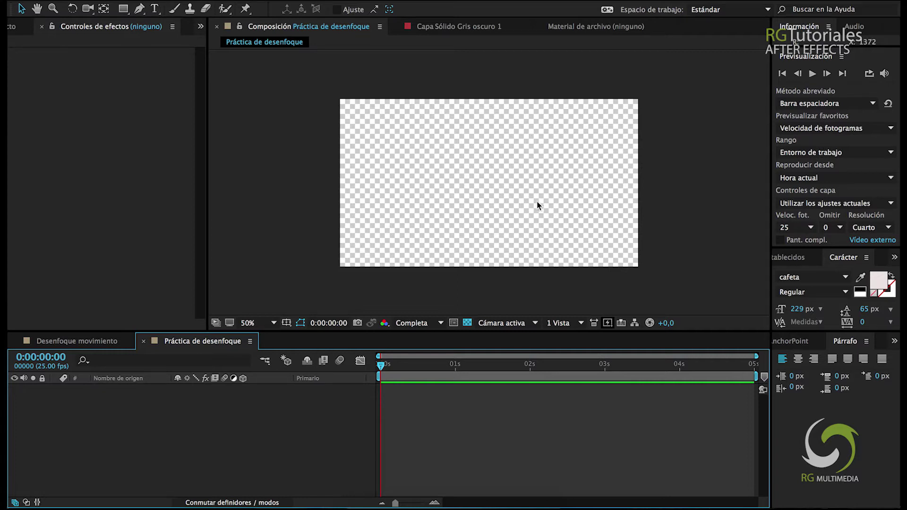
click(468, 323)
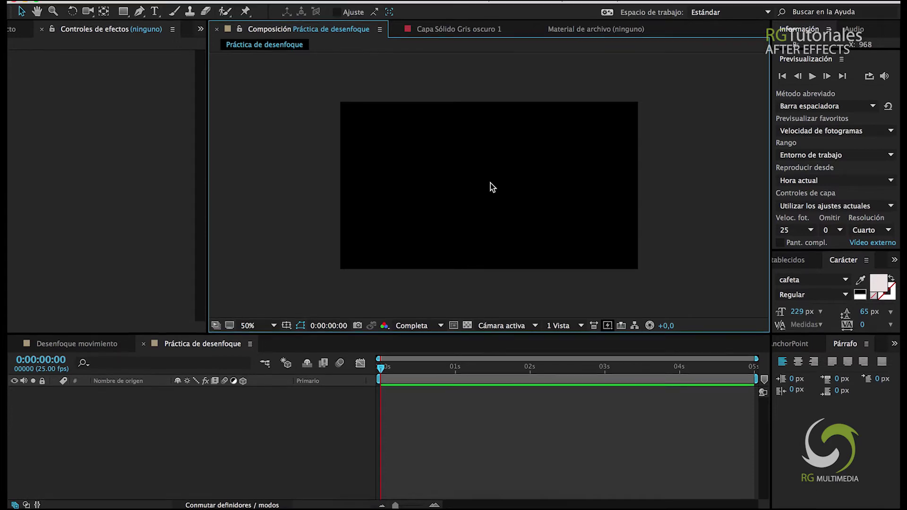
- Add a composition-sized solid layer named "Fondo" in dark gray 202020
click(272, 8)
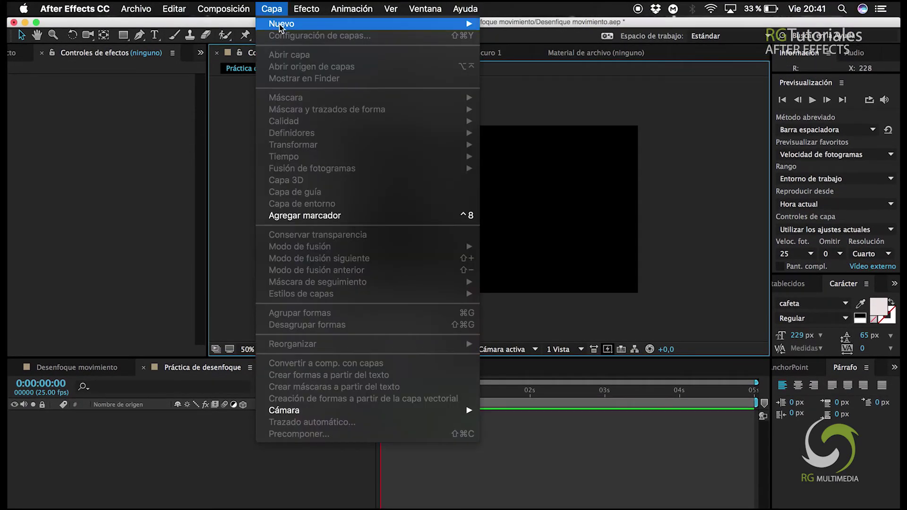
mouse_move(281, 23)
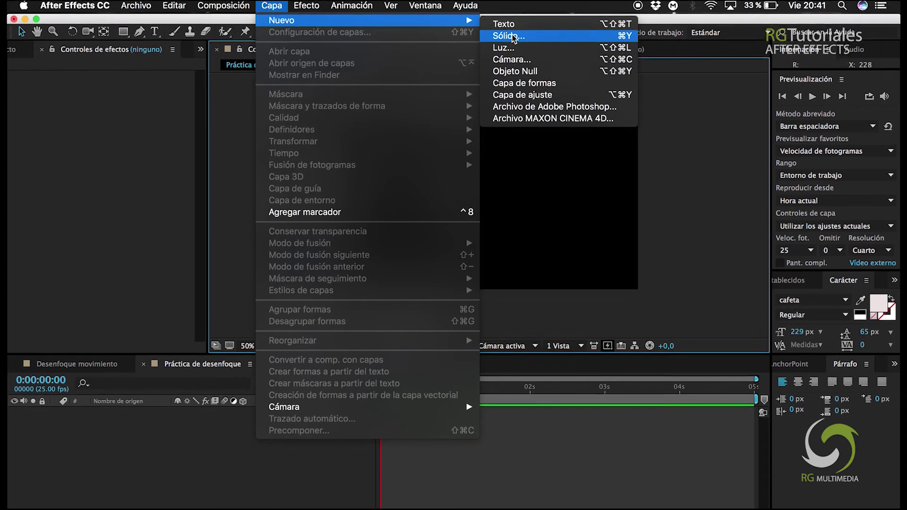
click(509, 39)
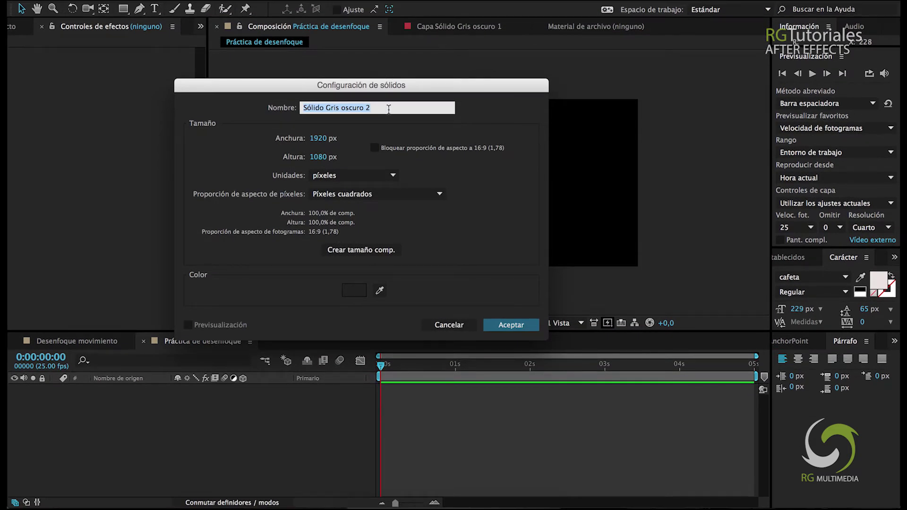
text(Fondo)
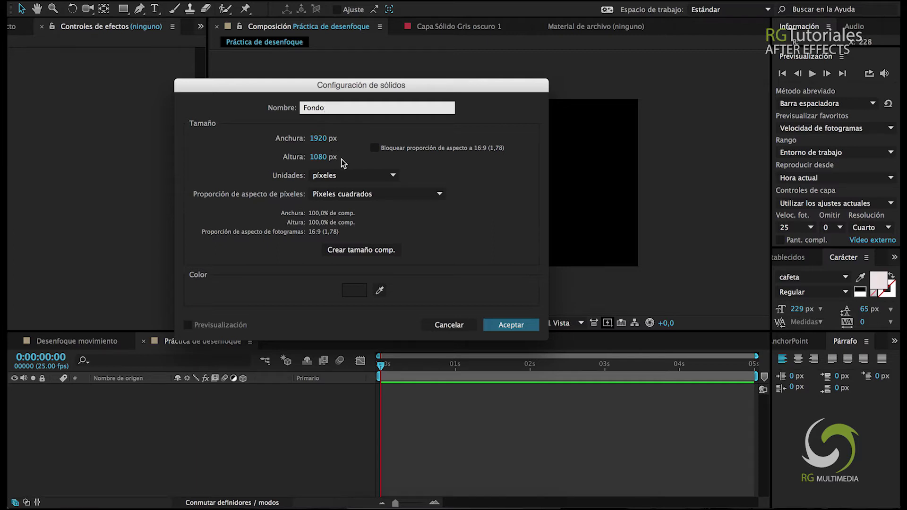
click(354, 290)
click(18, 206)
drag(18, 206, 19, 210)
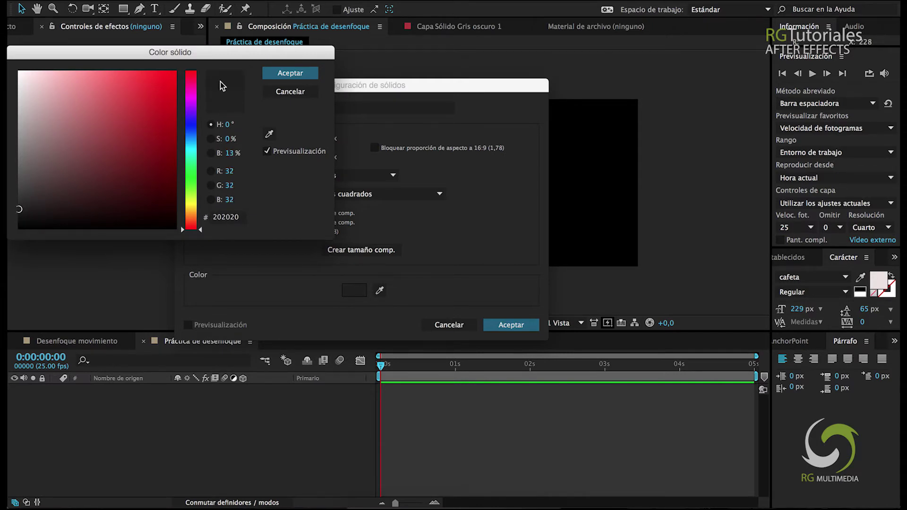
click(283, 74)
click(505, 325)
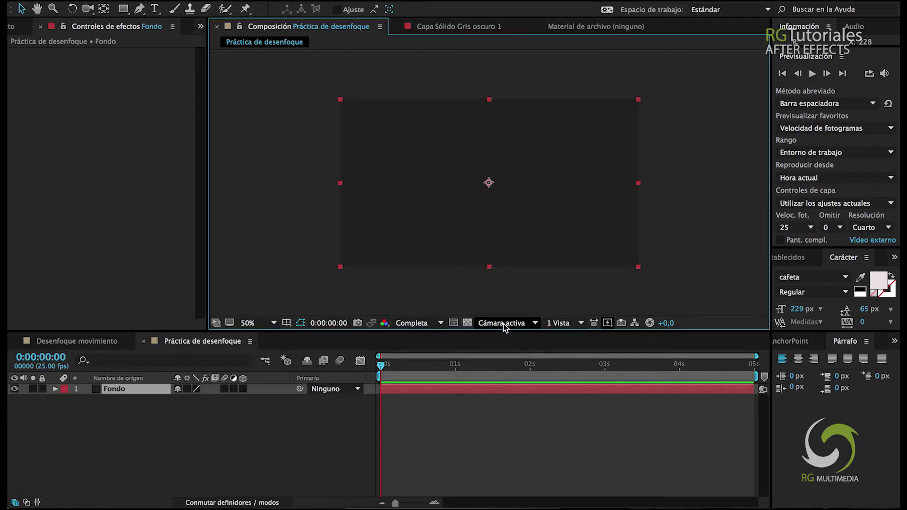
- Review the finished title layout in the Desenfoque movimiento composition and return to Práctica de desenfoque
click(208, 470)
click(119, 390)
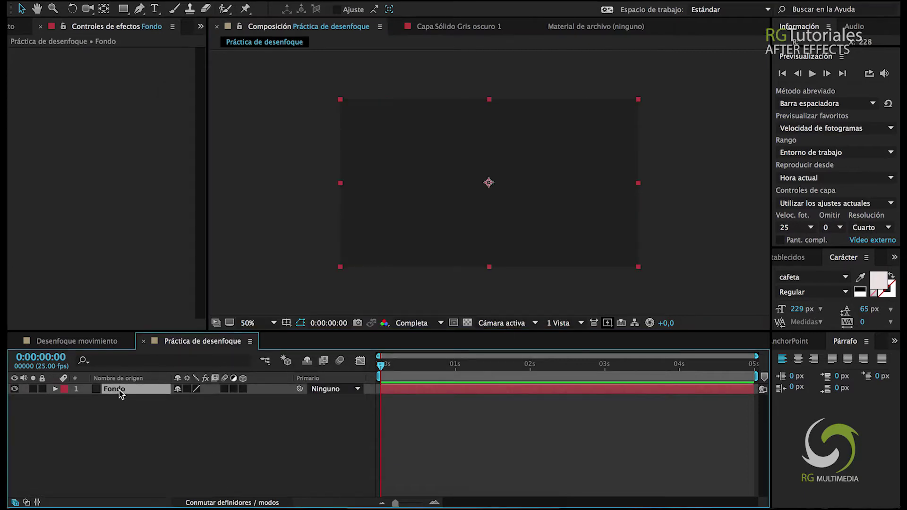
click(151, 406)
click(81, 345)
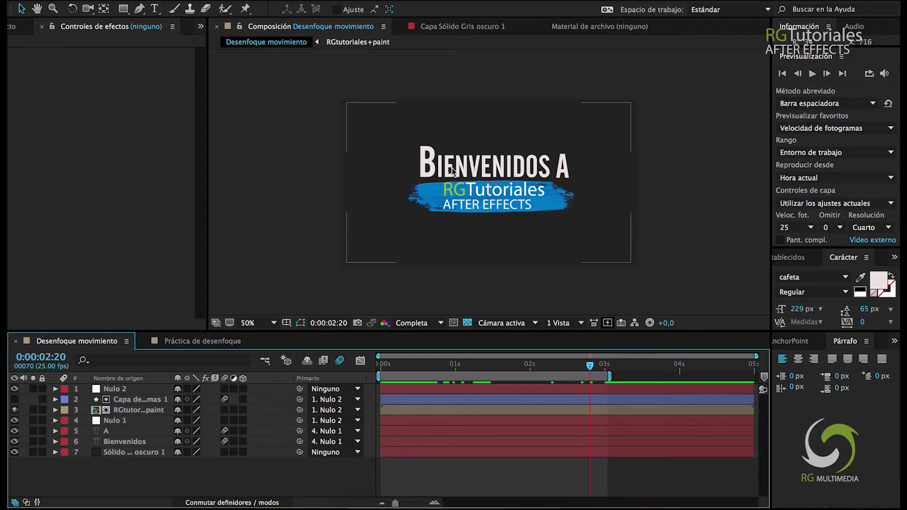
click(199, 341)
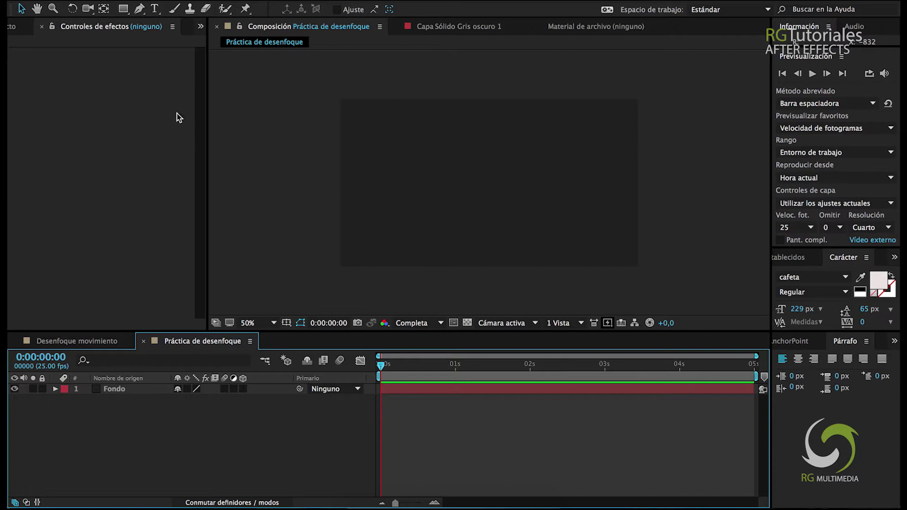
- Add a text box reading "Bienvenidos" above the frame's center, fit the box to the word and move it slightly down
click(155, 8)
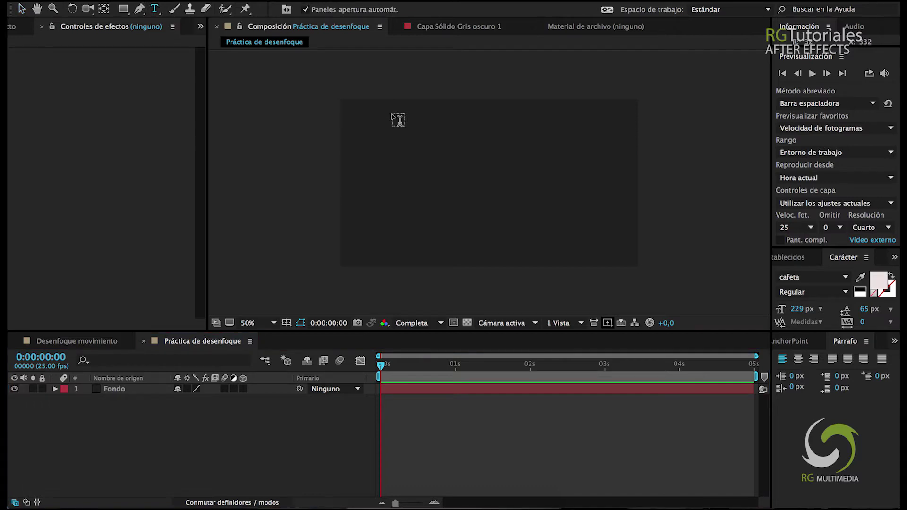
drag(408, 137, 572, 183)
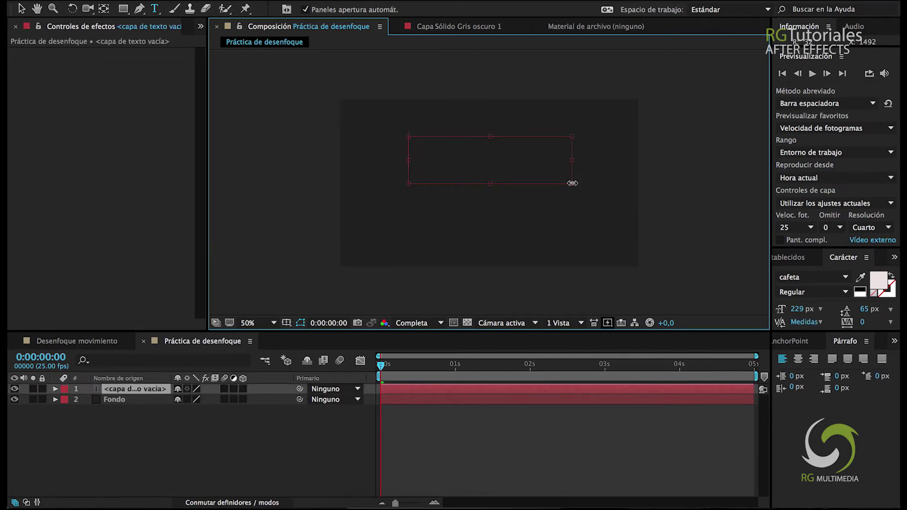
text(Bienvenidos)
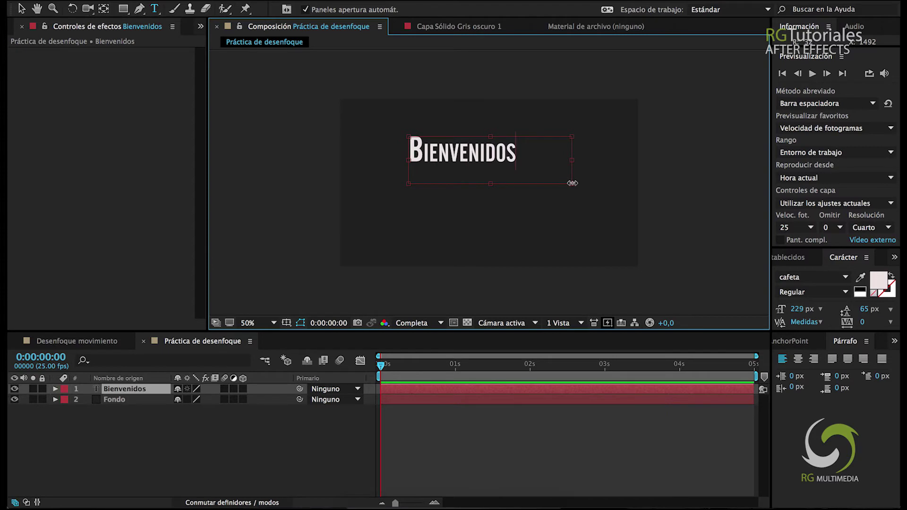
drag(572, 184, 521, 166)
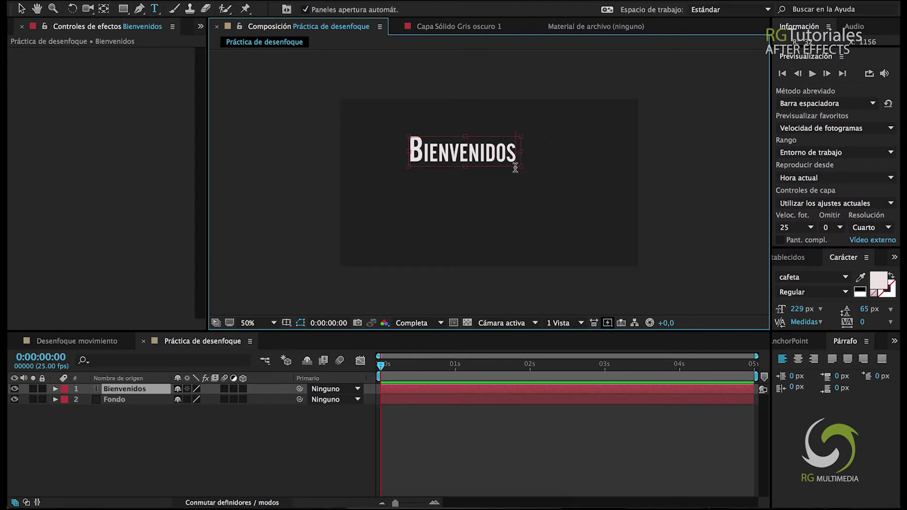
click(21, 9)
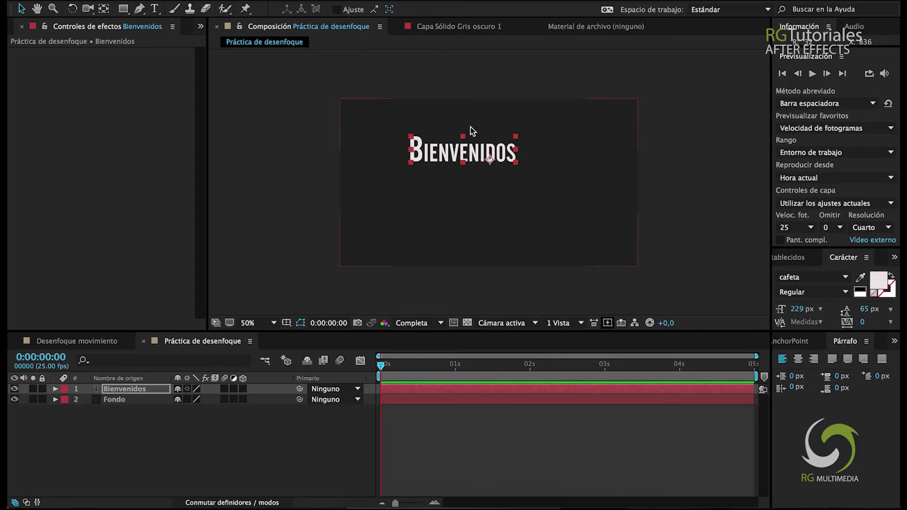
drag(442, 155, 439, 168)
- Add a separate text layer with the letter "a" just after Bienvenidos and nudge it closer to the word
click(154, 8)
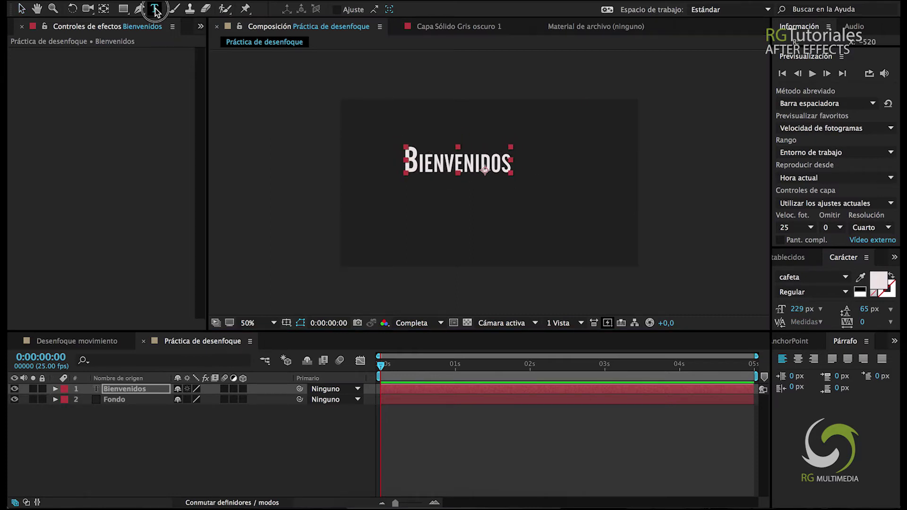
click(526, 148)
drag(526, 148, 560, 175)
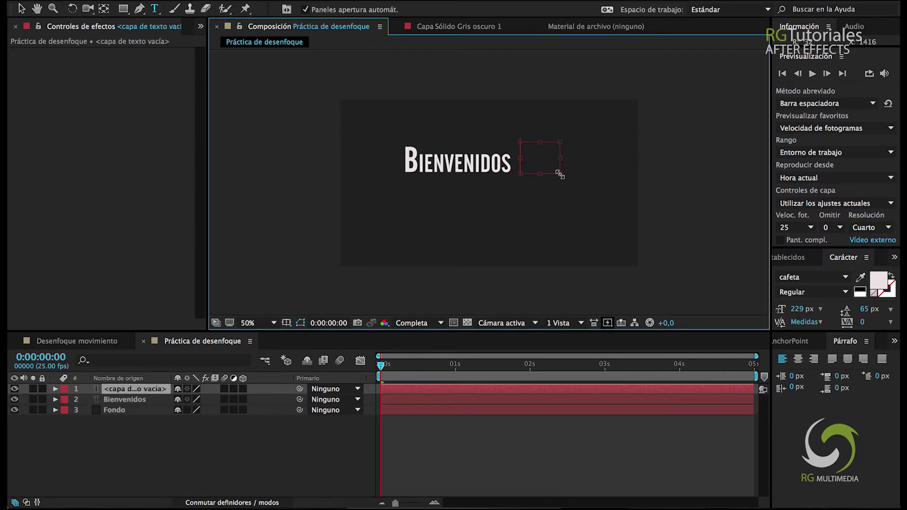
text(a)
super+click(528, 166)
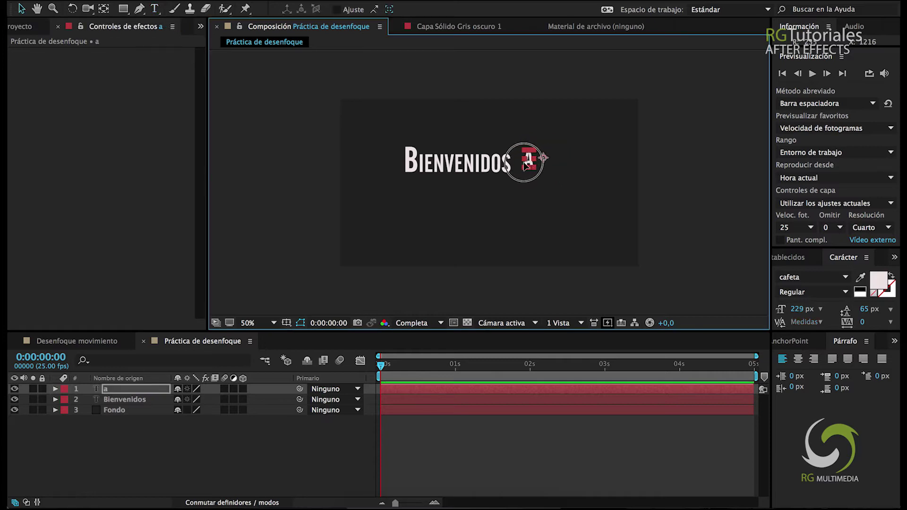
drag(527, 165, 526, 165)
- Scrub through the opening of the Desenfoque movimiento animation and return to the Práctica de desenfoque composition
click(77, 341)
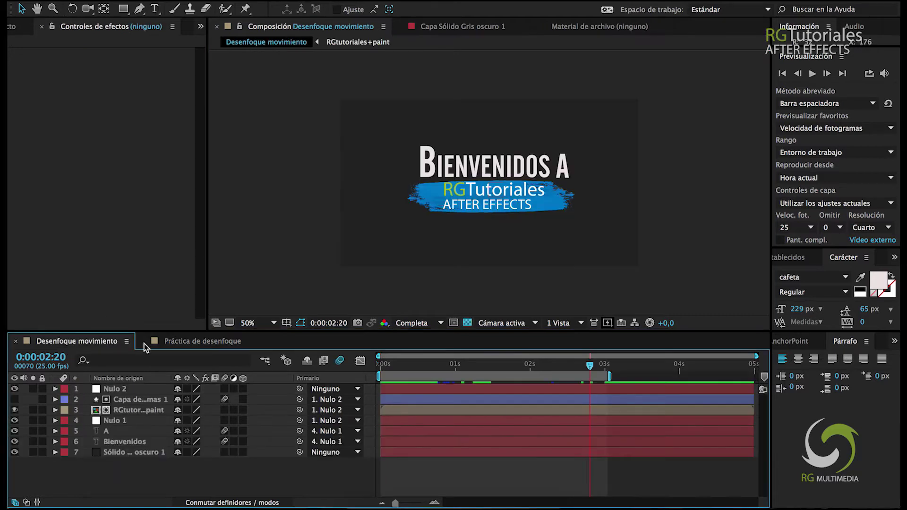
drag(391, 364, 440, 374)
click(441, 366)
drag(440, 368, 483, 372)
click(209, 342)
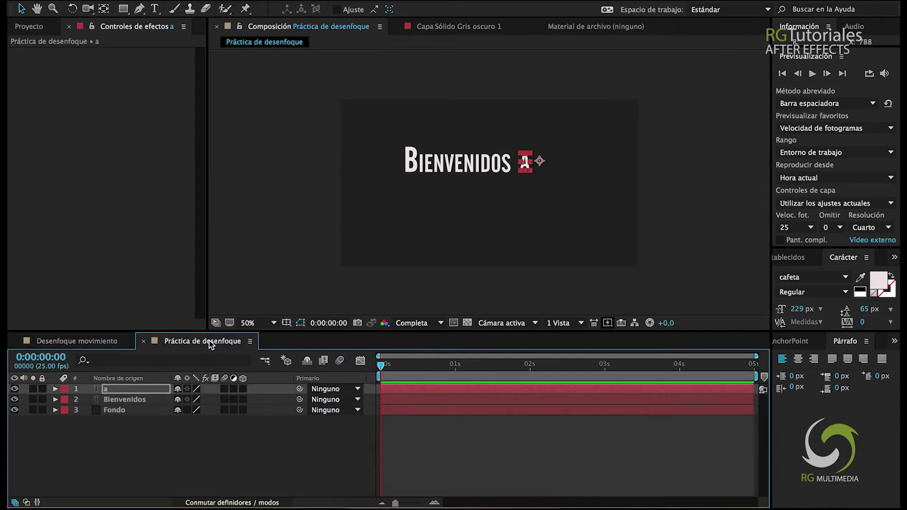
click(456, 164)
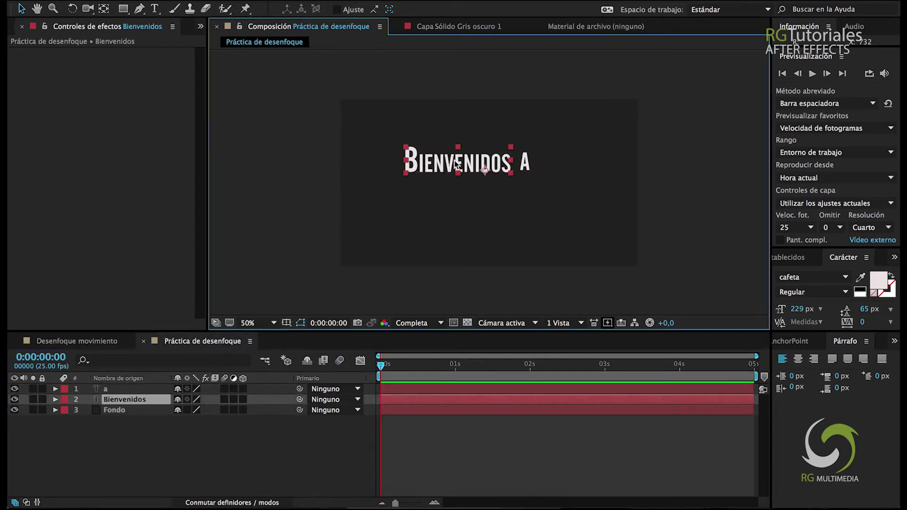
click(526, 160)
click(594, 174)
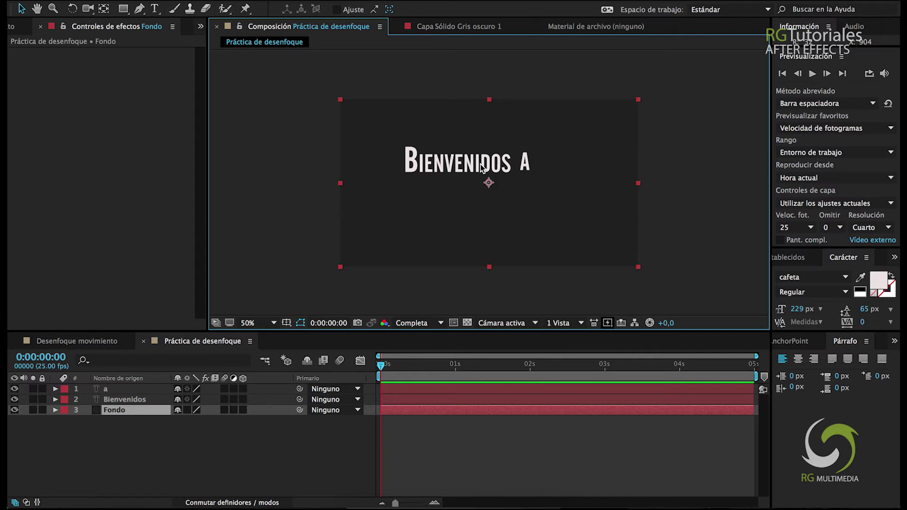
- Show the rulers and place a horizontal guide along the baseline of the Bienvenidos text
mouse_move(489, 2)
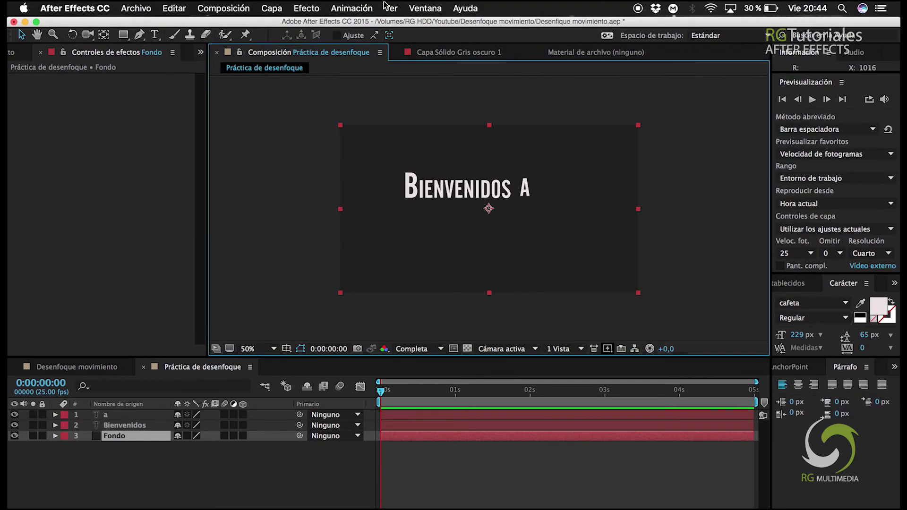
click(389, 10)
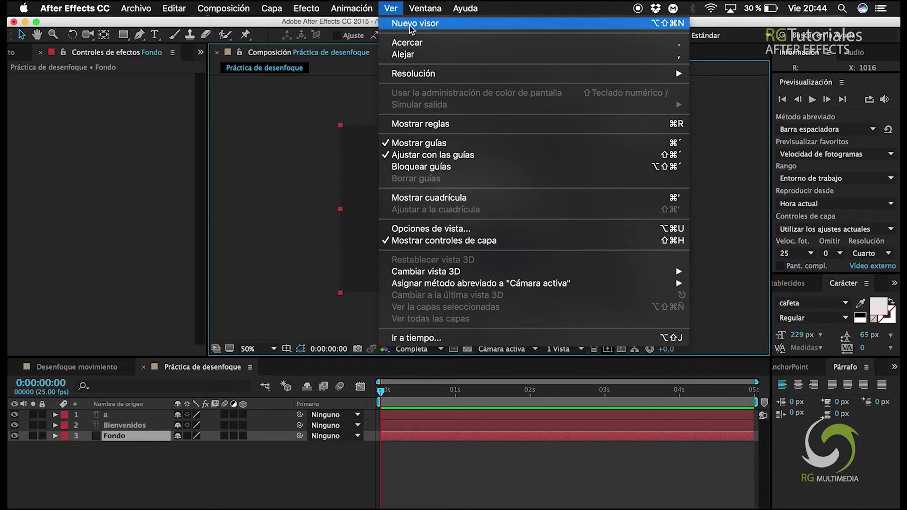
click(428, 123)
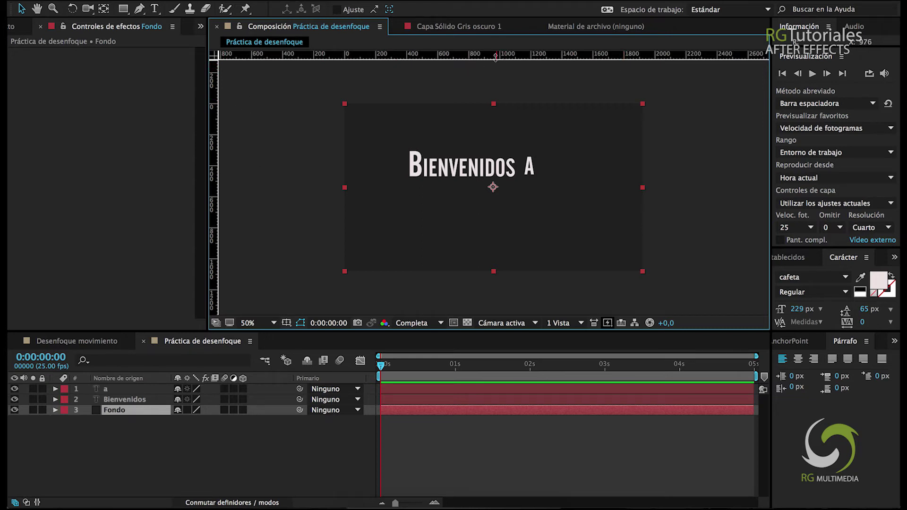
drag(469, 55, 467, 177)
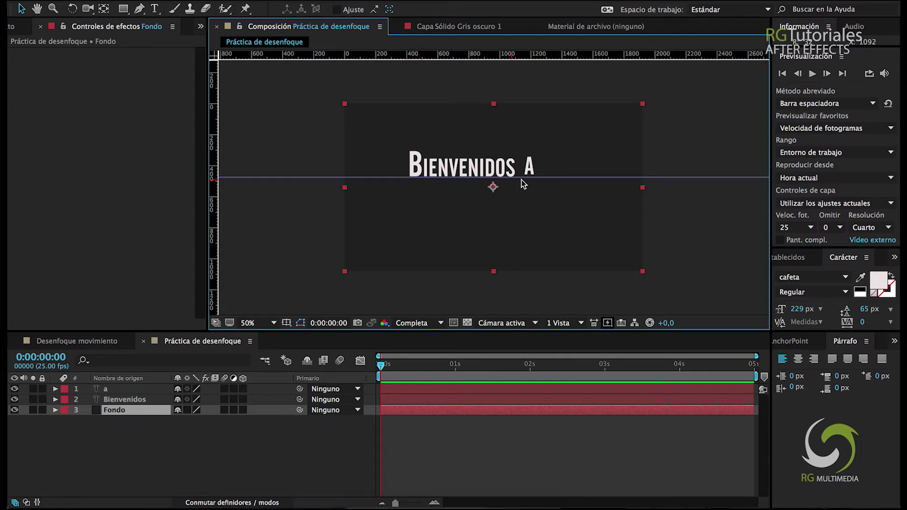
click(736, 139)
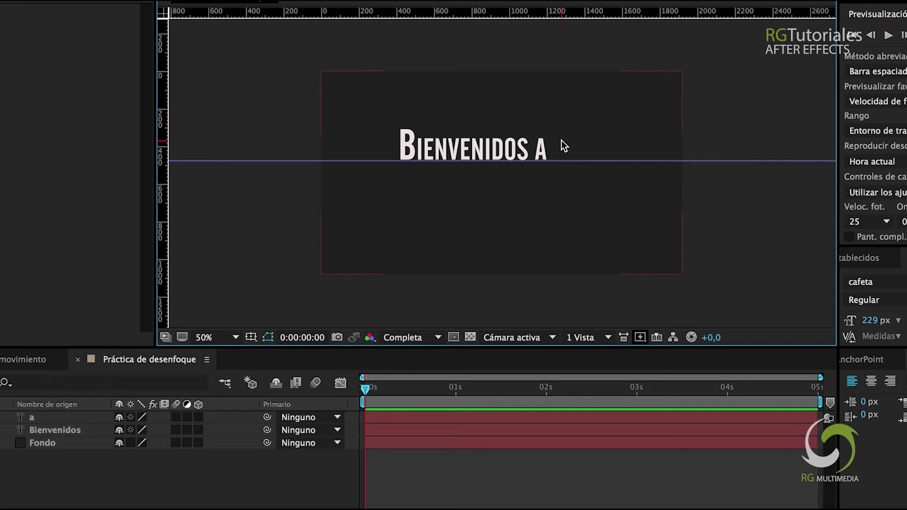
- Select both text layers, a and Bienvenidos, and display the title/action safe margins in the composition
click(542, 152)
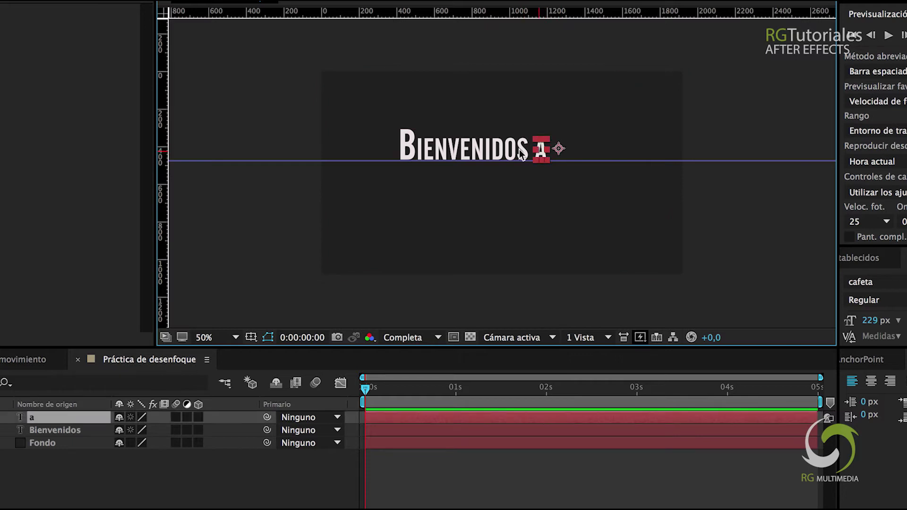
shift+click(477, 146)
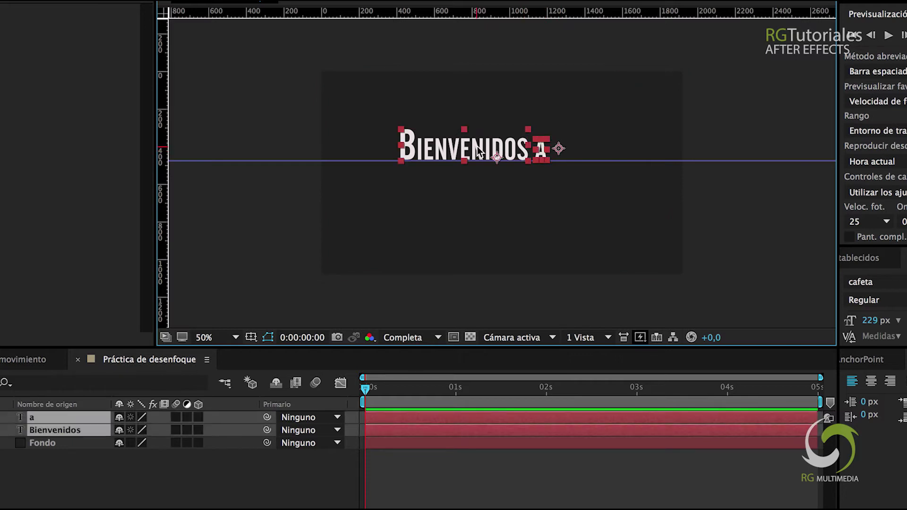
click(250, 338)
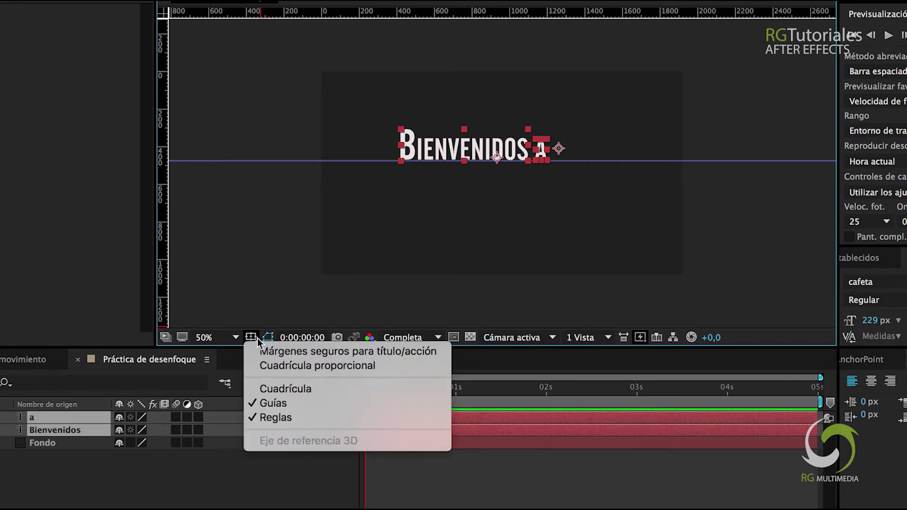
click(342, 352)
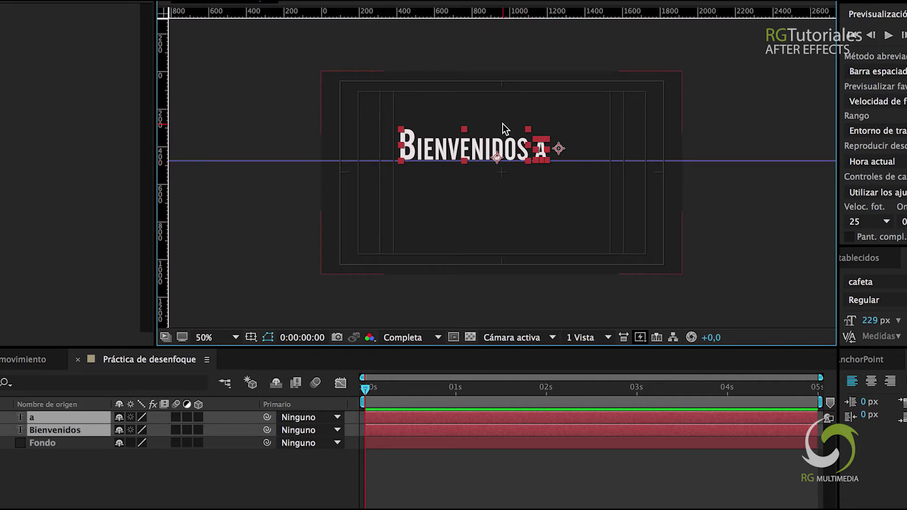
- Shift the Bienvenidos a text toward the composition's center and place the white RGTutoriales logo image centered below it
drag(469, 144, 493, 149)
click(301, 248)
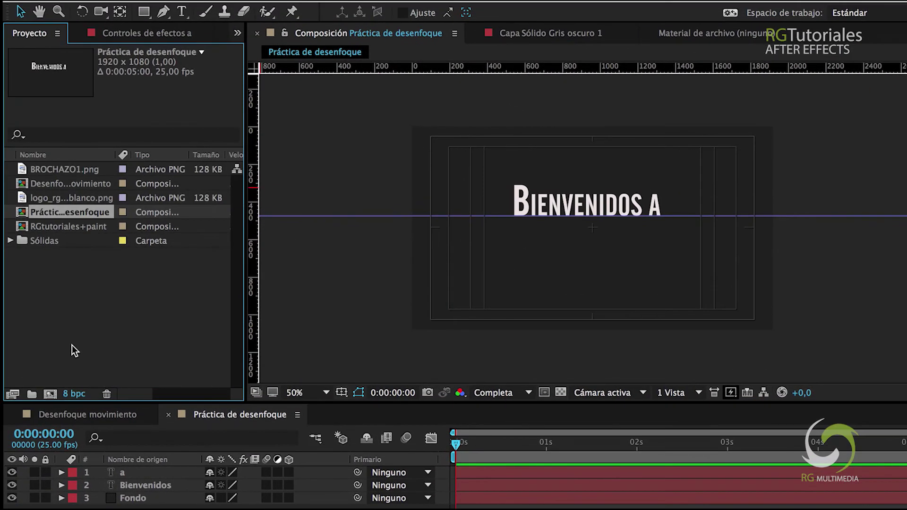
click(90, 197)
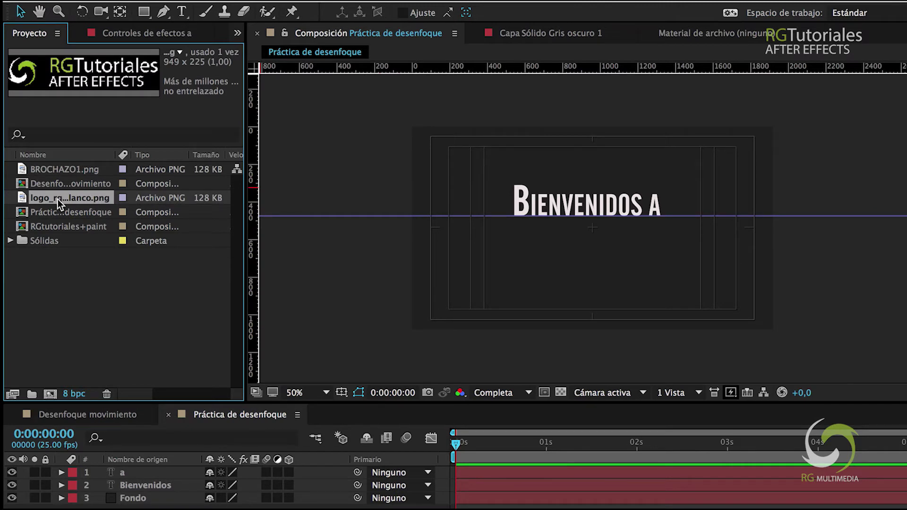
drag(58, 198, 591, 246)
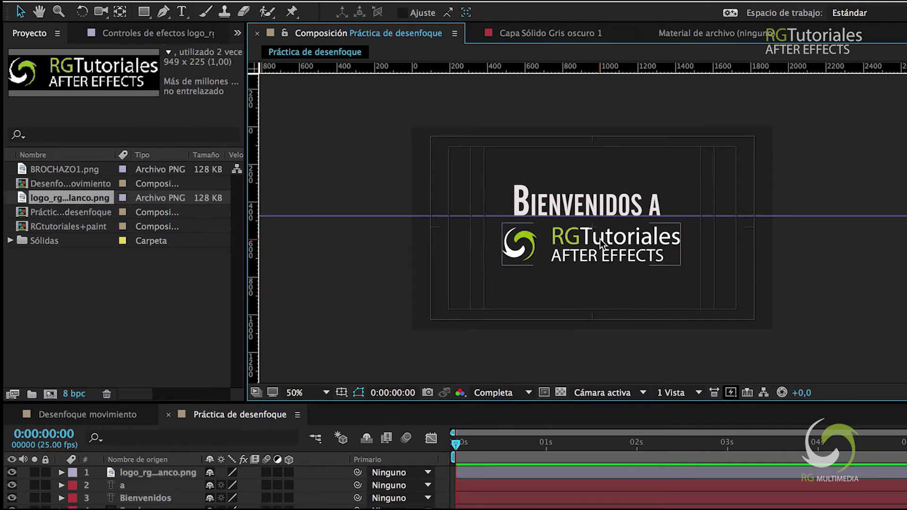
- Check the logo in Desenfoque movimiento at 0:00:02:22, and scale the logo layer in Práctica de desenfoque to 66%
click(117, 418)
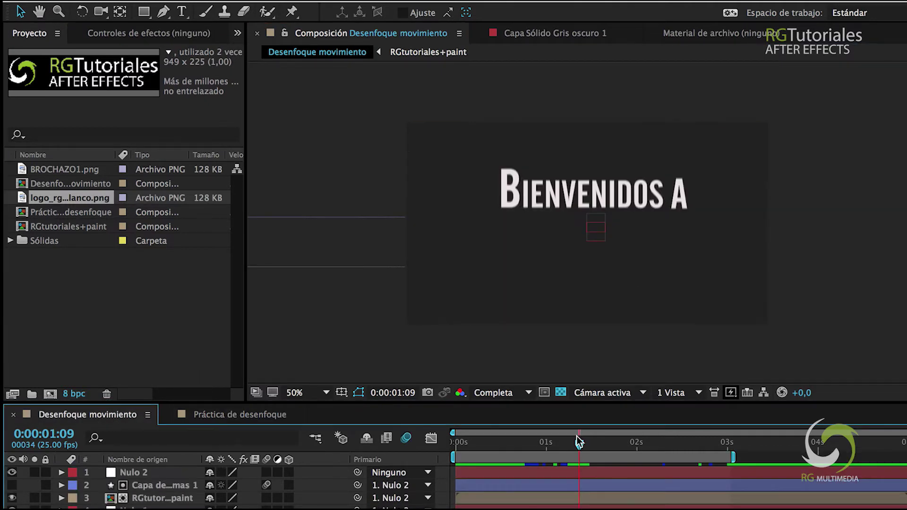
drag(581, 444, 717, 454)
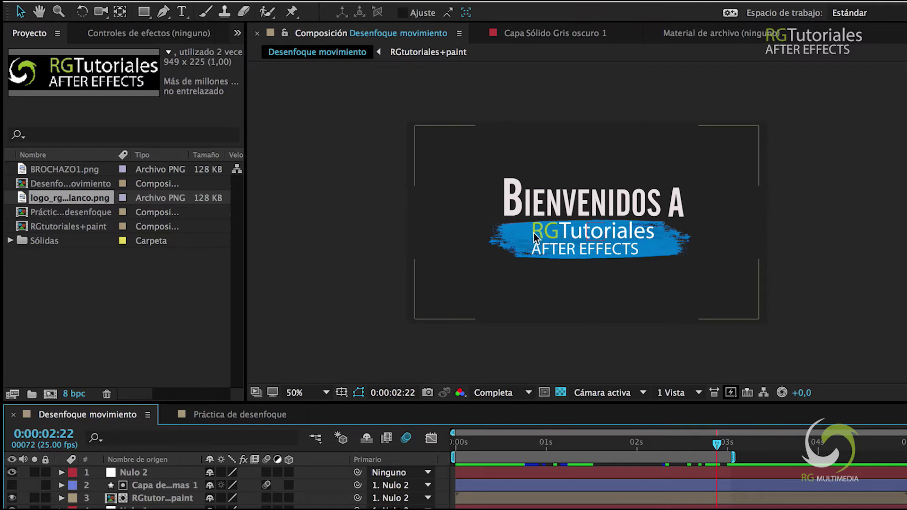
click(229, 420)
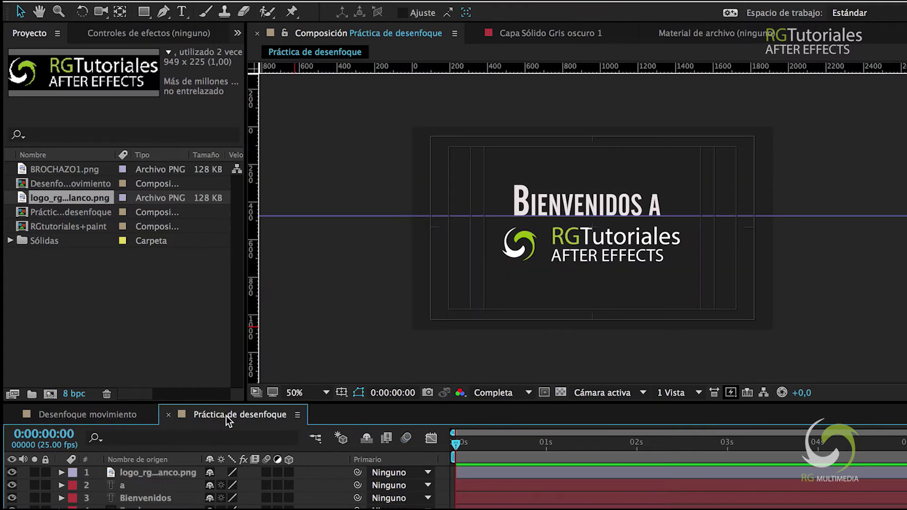
click(590, 255)
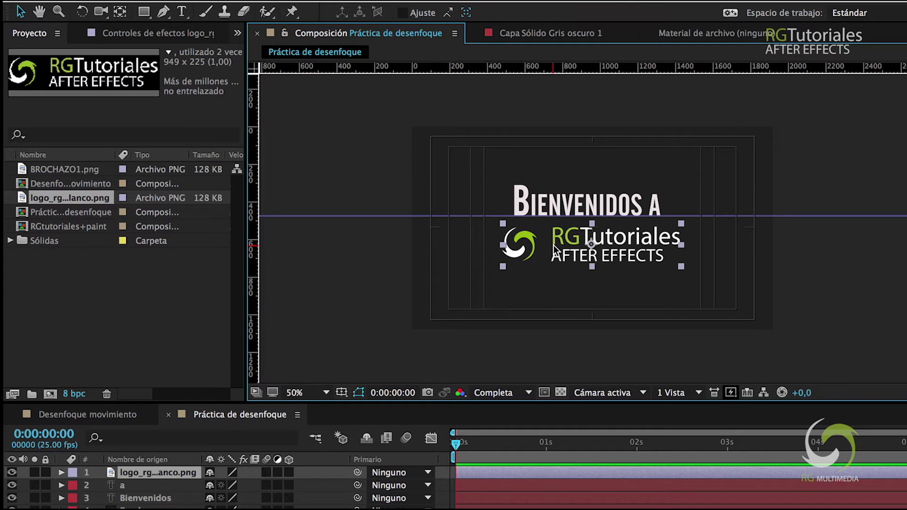
click(173, 474)
key(s)
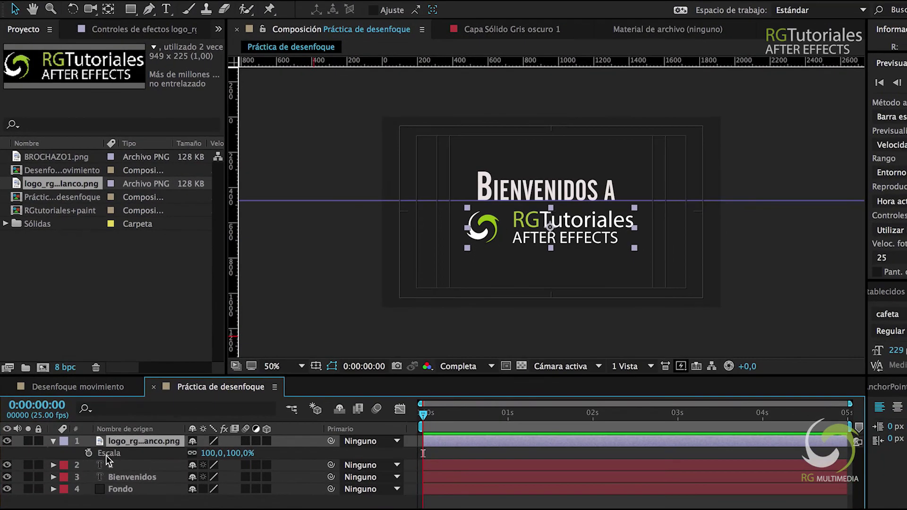
click(209, 454)
drag(208, 456, 183, 454)
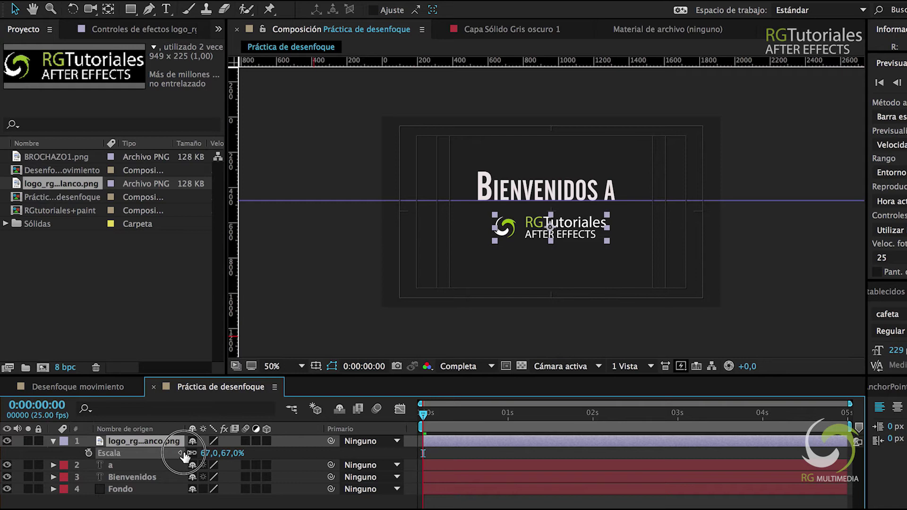
- Move the logo up close beneath the Bienvenidos a text and nudge it into horizontal alignment with the composition's center
click(570, 230)
drag(570, 230, 568, 226)
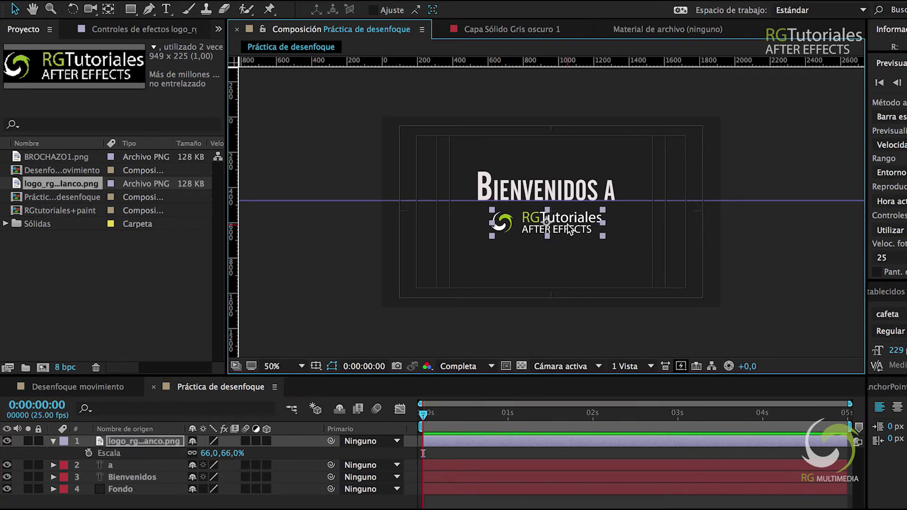
key(Right)
key(Right)
key(Right)
key(Right)
key(Right)
key(Right)
key(Right)
key(Right)
key(Right)
key(Right)
key(Right)
key(Right)
key(Right)
key(Right)
key(Right)
key(Right)
key(Right)
key(Right)
key(Right)
key(Up)
key(Up)
key(Up)
key(Up)
key(Up)
key(Up)
key(Up)
key(Up)
key(Up)
key(Up)
key(Up)
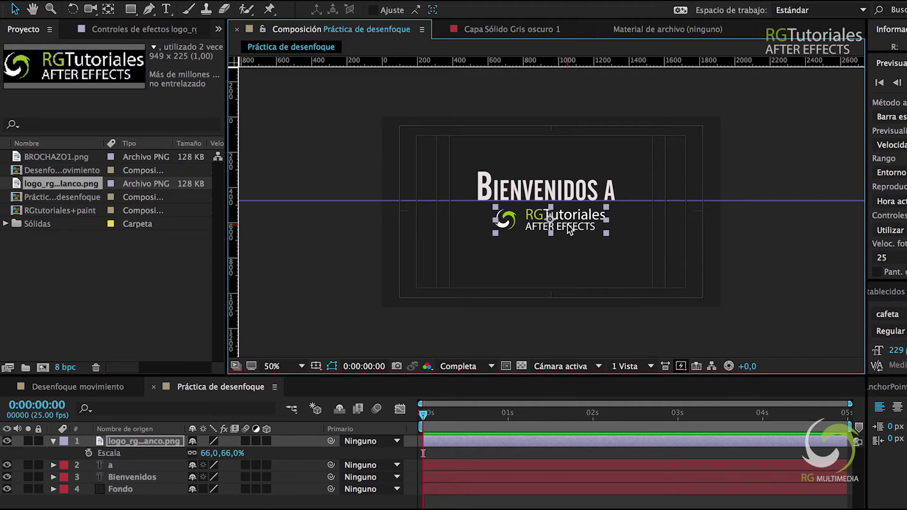
- Shift the Bienvenidos and a text layers together slightly right to center them over the logo, and deselect them
click(544, 189)
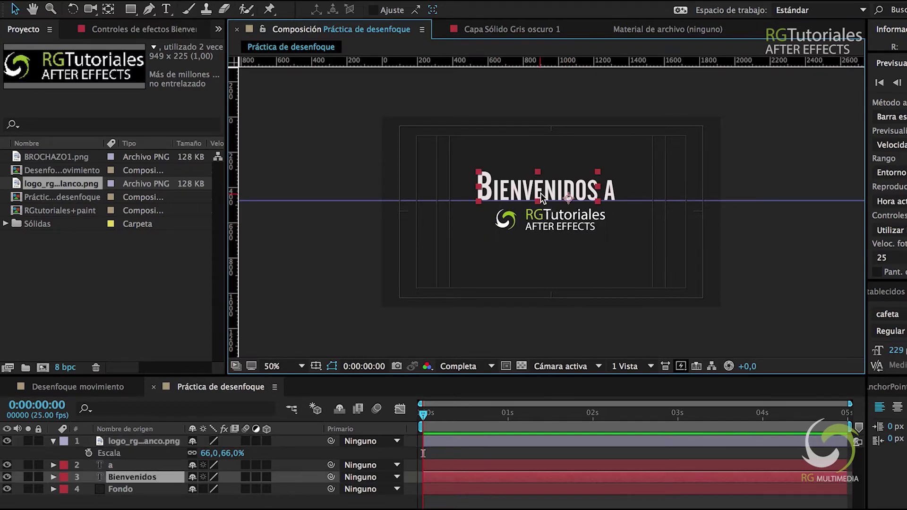
shift+click(610, 196)
drag(551, 190, 556, 194)
key(F2)
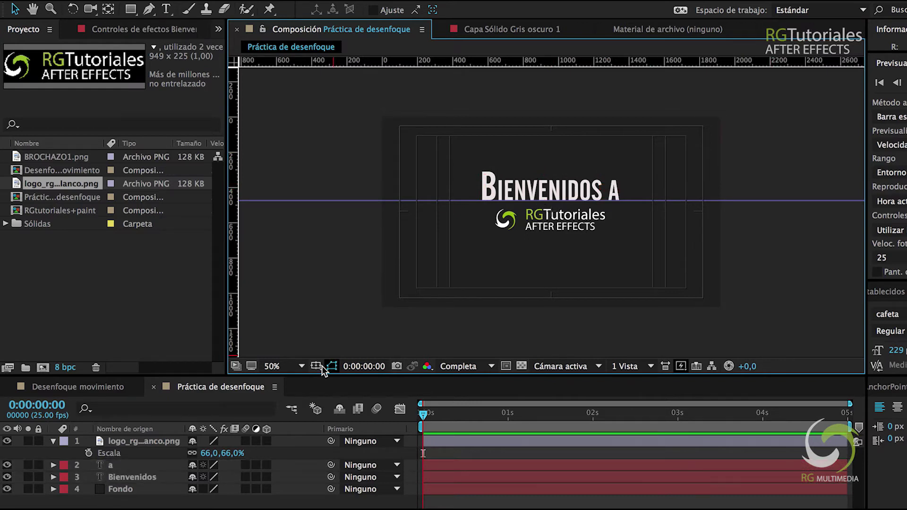
- Clear the composition view by hiding the title/action safe margins, removing the horizontal guide and hiding the rulers
click(315, 366)
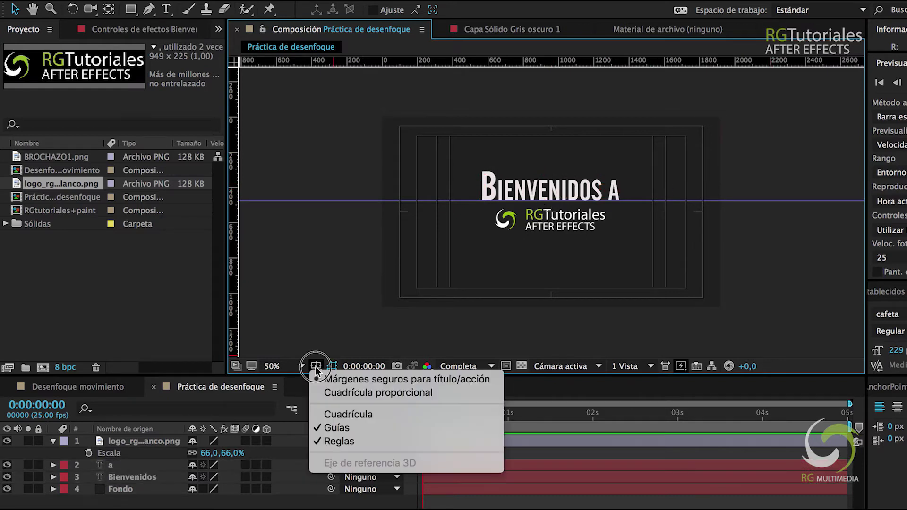
click(356, 379)
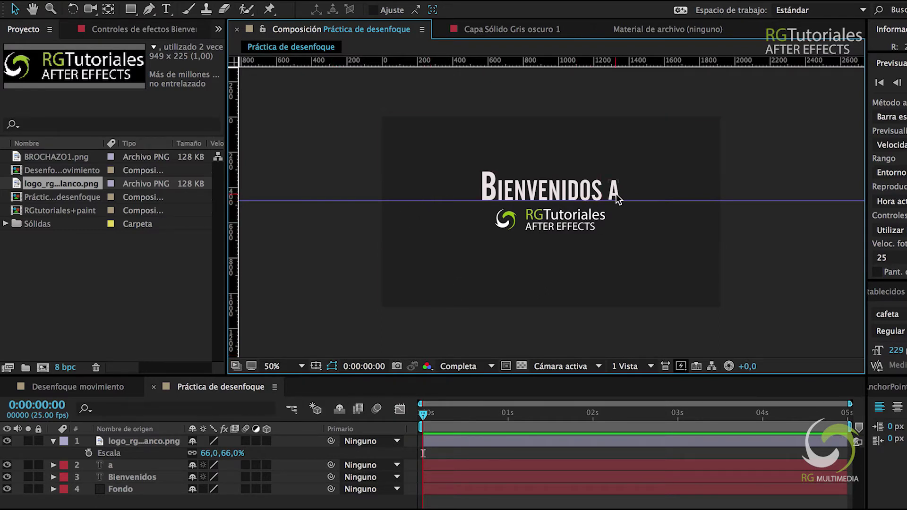
drag(441, 203, 454, 65)
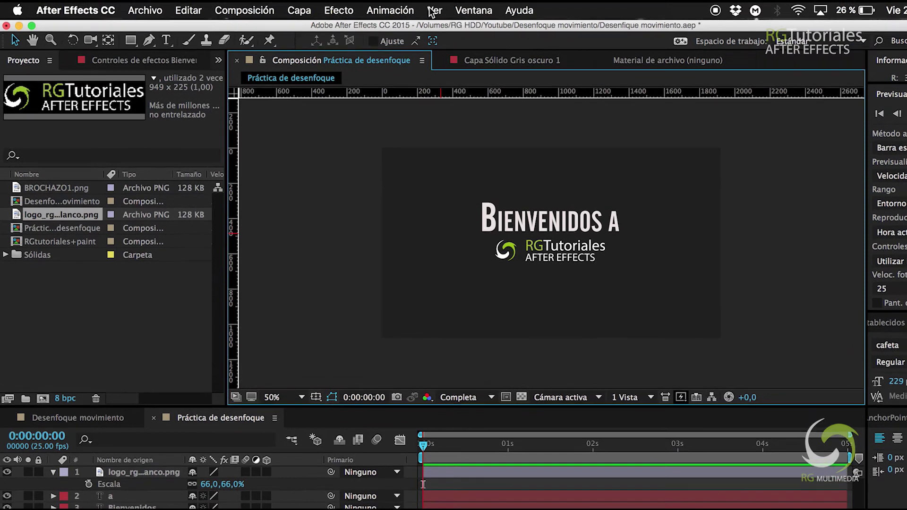
click(434, 11)
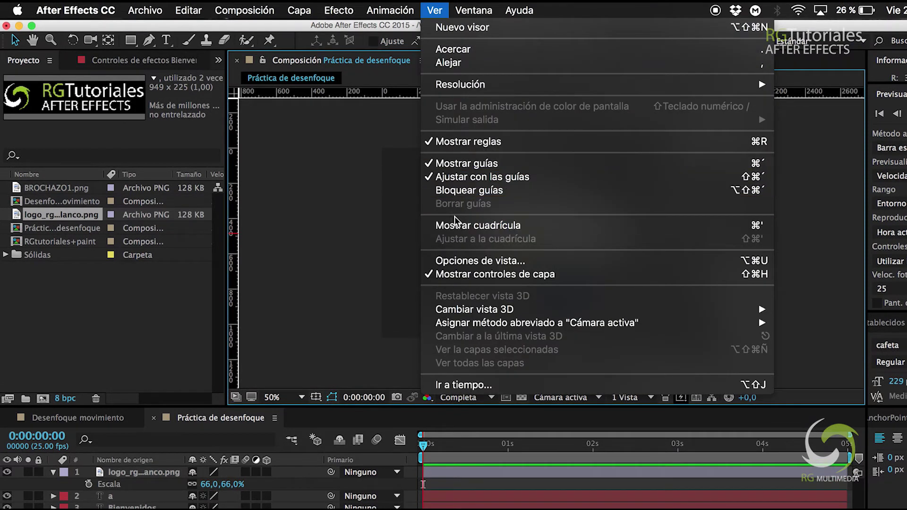
click(465, 141)
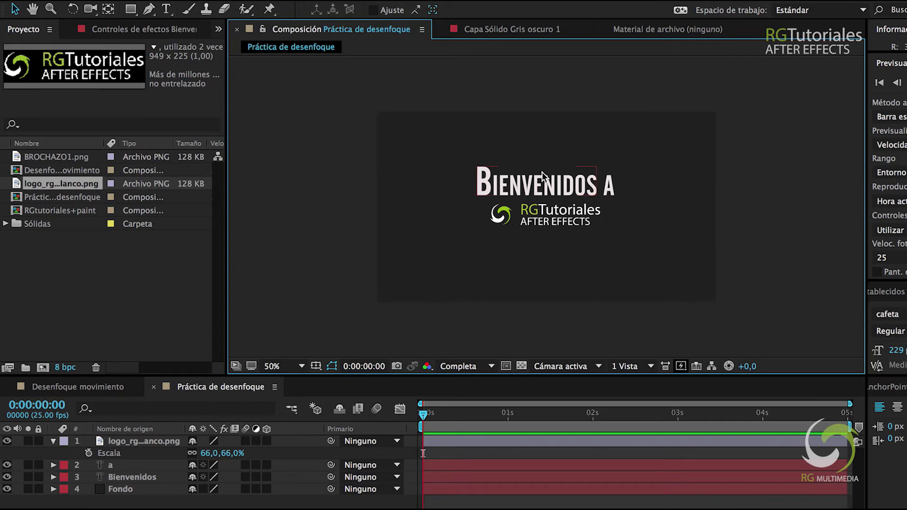
- Examine the BROCHAZO1.png brush stroke and its "brochazo png" image search in the browser, and return to the Práctica de desenfoque composition
click(85, 385)
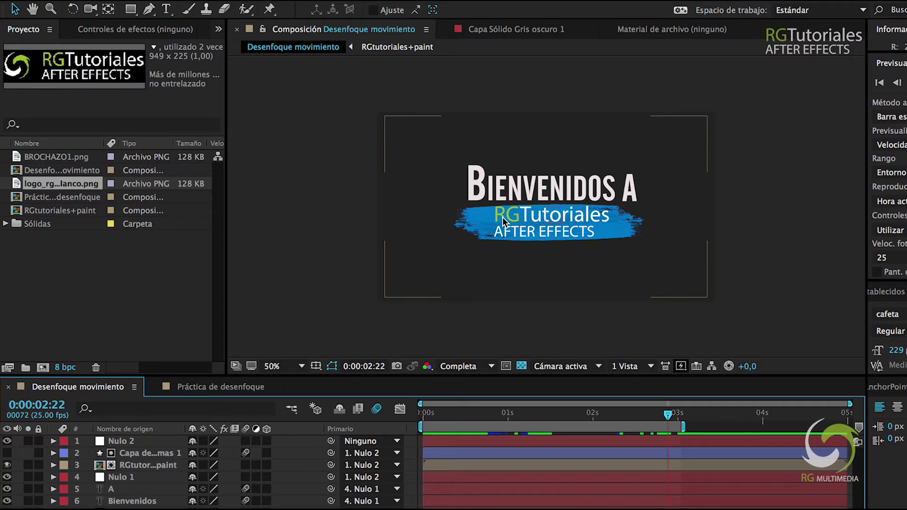
double_click(55, 157)
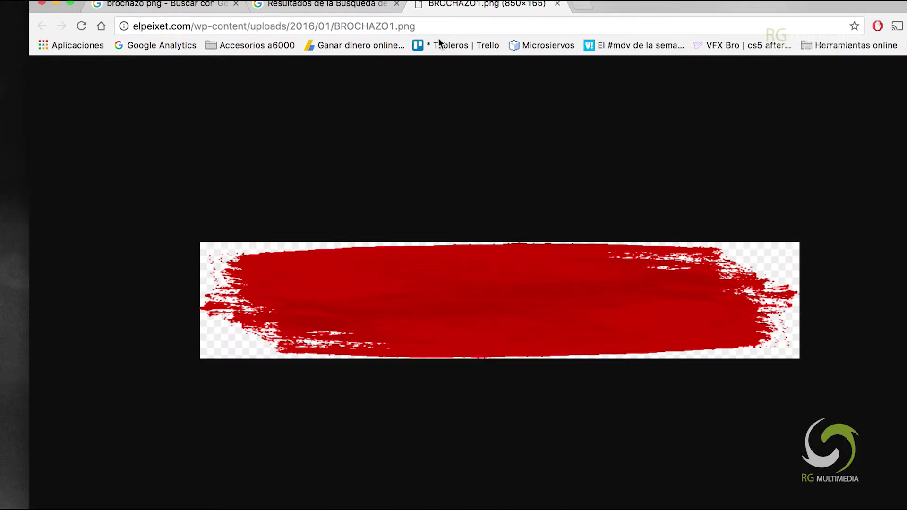
click(343, 6)
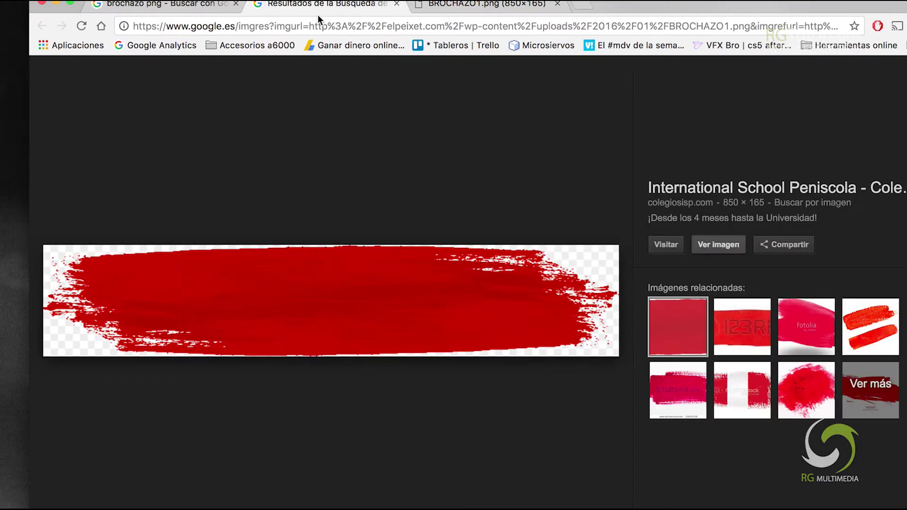
click(178, 8)
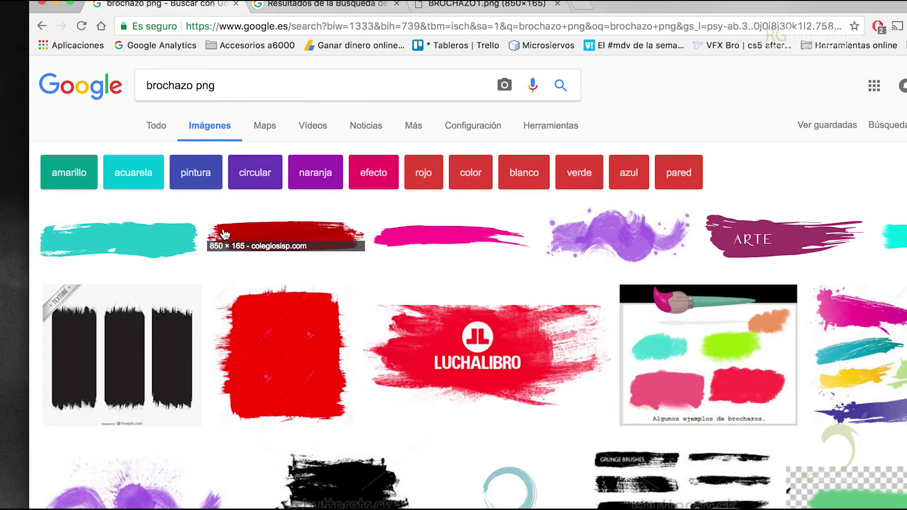
click(341, 5)
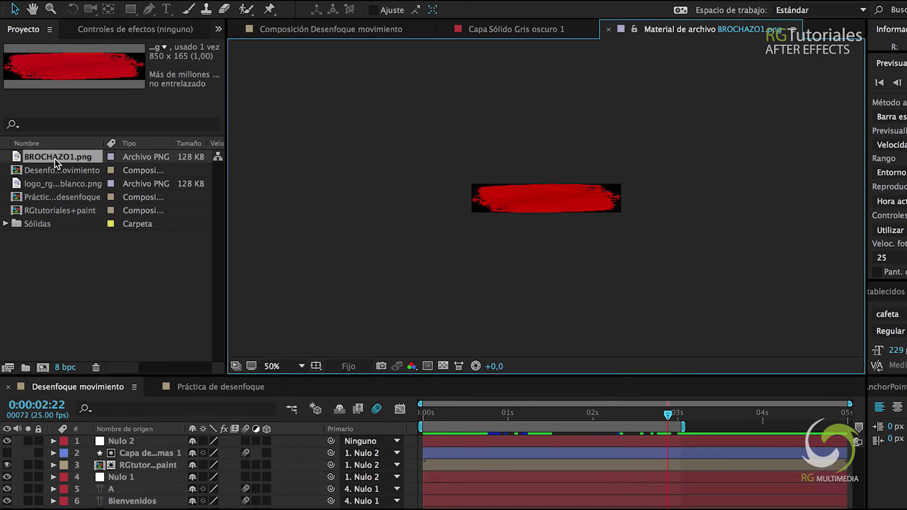
click(334, 29)
click(220, 387)
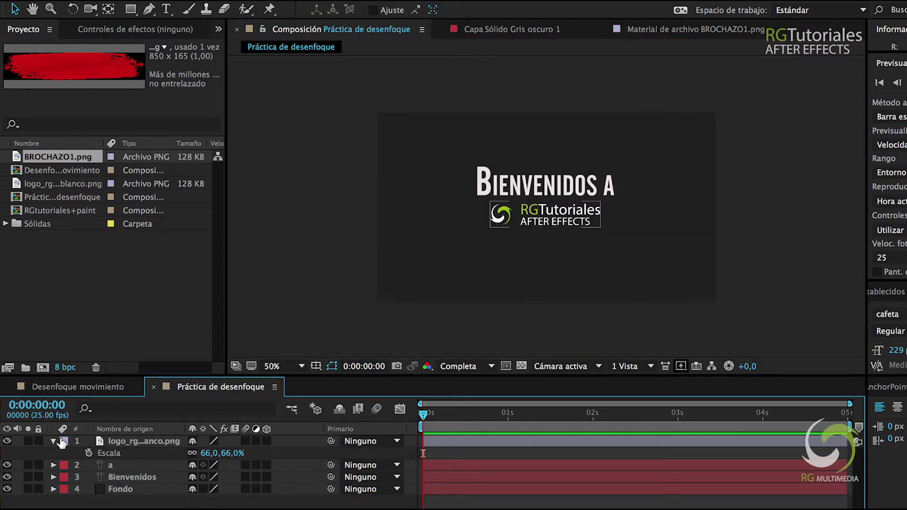
- Add BROCHAZO1.png as a layer directly under the logo layer and position the stroke behind the logo, just below the title
key(s)
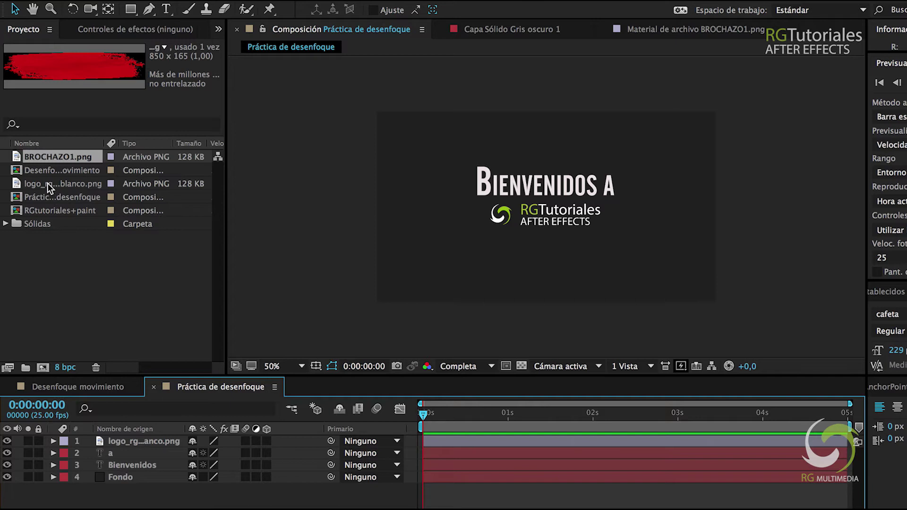
mouse_move(52, 160)
mouse_down()
mouse_move(115, 458)
mouse_move(121, 446)
mouse_up()
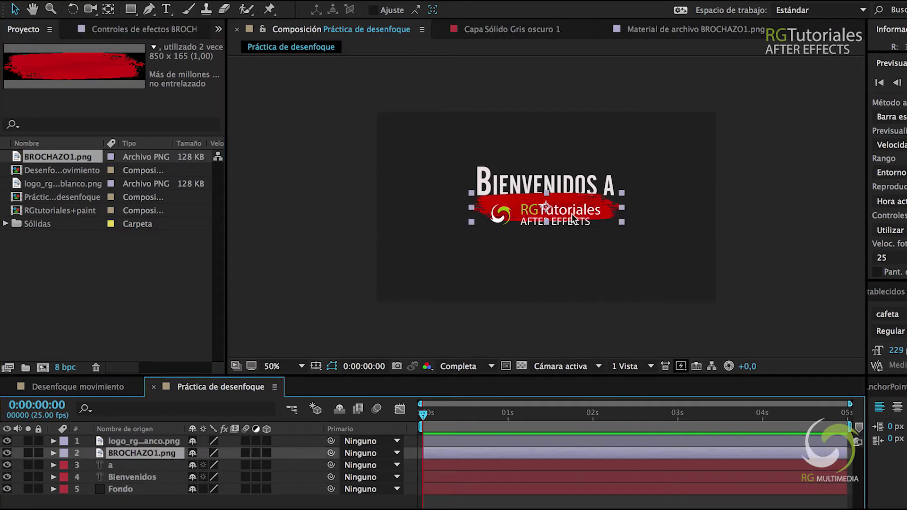
drag(573, 202, 574, 213)
click(324, 261)
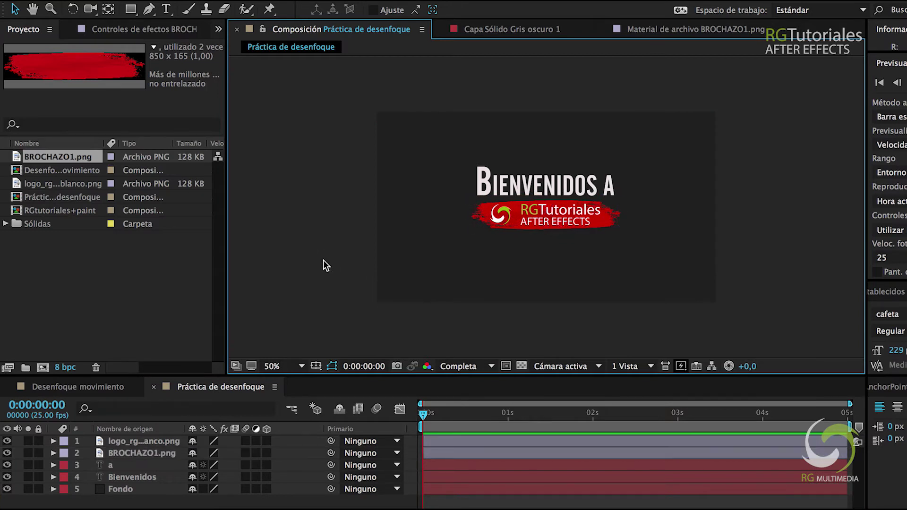
- Apply Tono/Saturación to the BROCHAZO1.png layer and set Tono original to 197° to match the blue stroke in Desenfoque movimiento
click(483, 219)
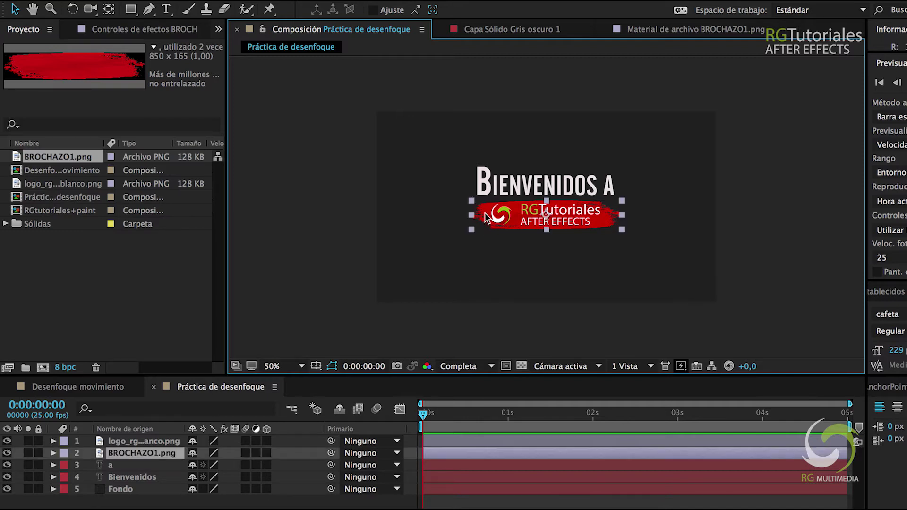
click(81, 389)
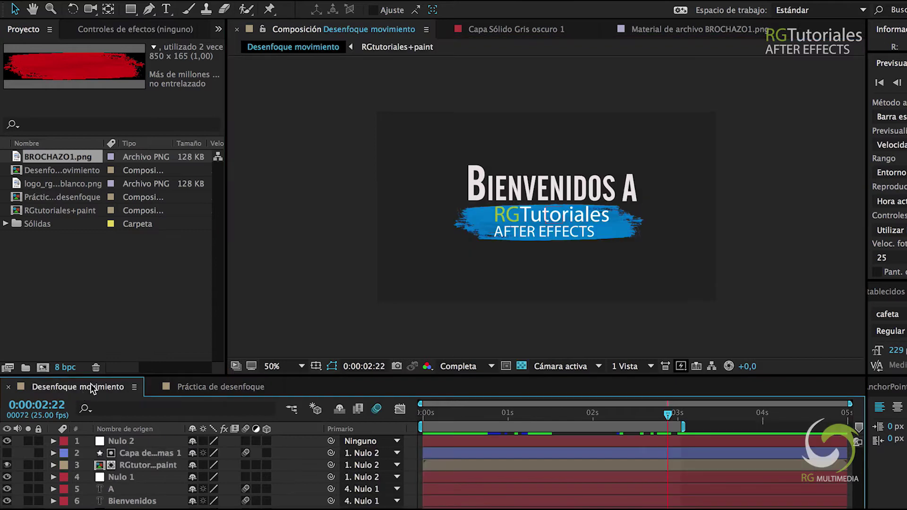
click(239, 391)
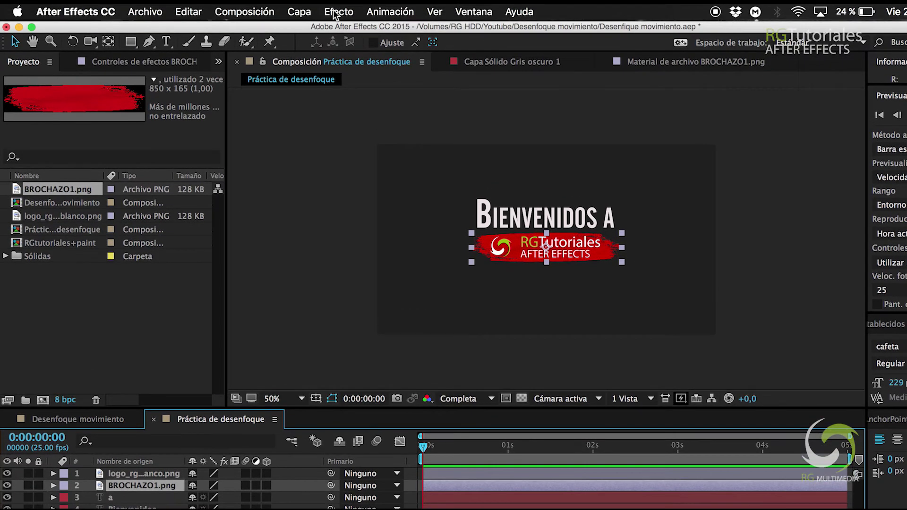
click(336, 13)
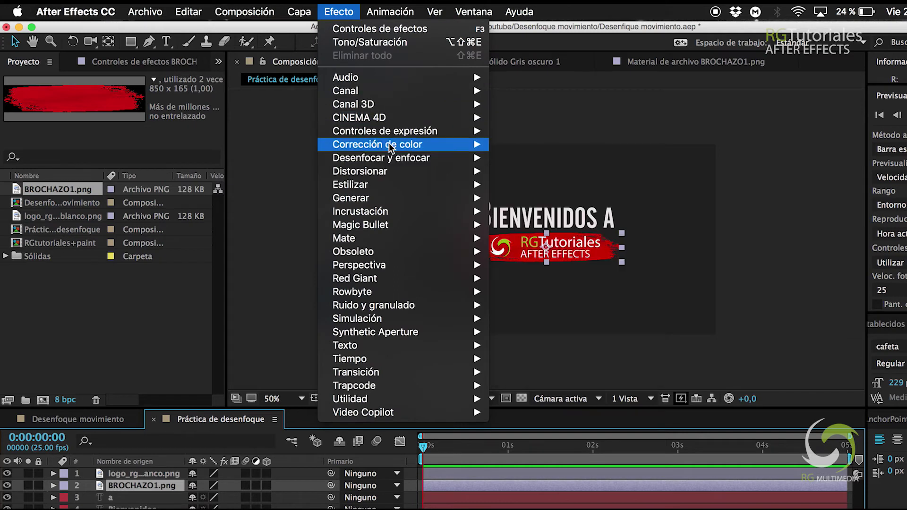
mouse_move(392, 144)
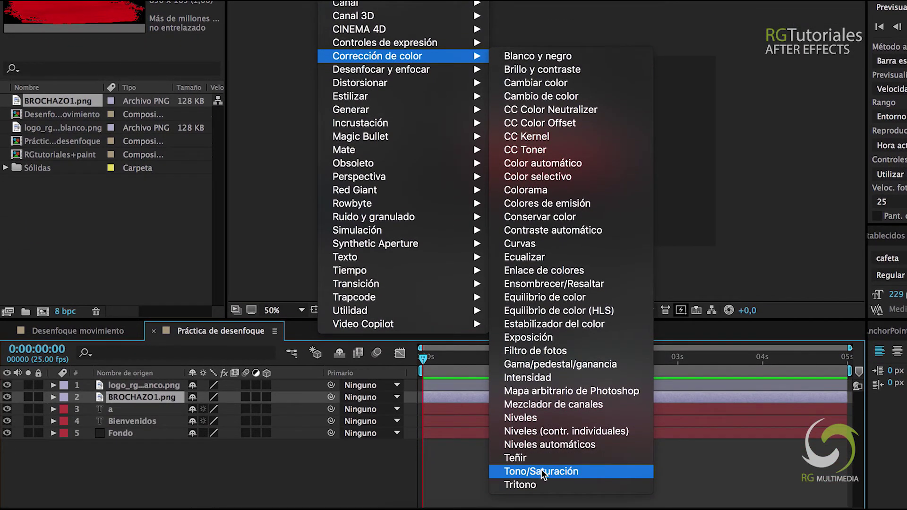
click(542, 470)
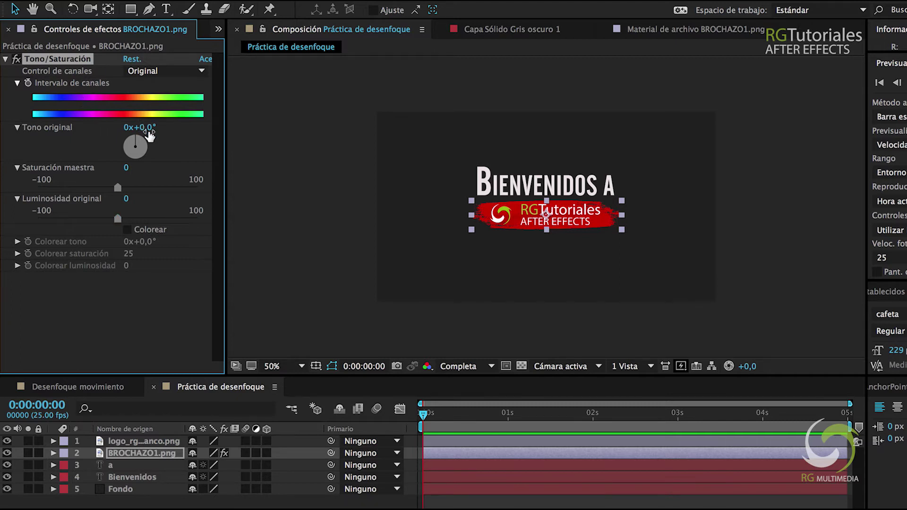
mouse_move(147, 133)
mouse_down()
mouse_move(89, 135)
mouse_move(190, 134)
mouse_move(133, 134)
mouse_move(263, 118)
mouse_move(298, 129)
mouse_move(282, 127)
mouse_up()
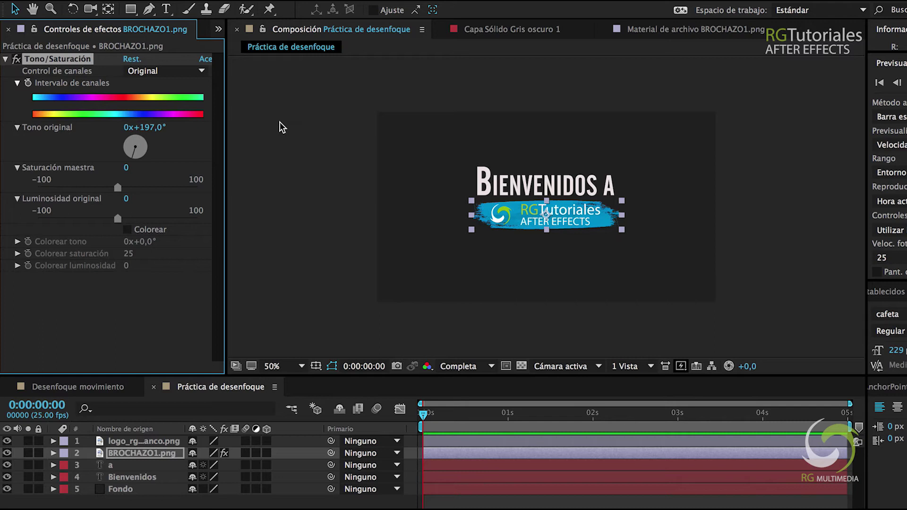
click(322, 180)
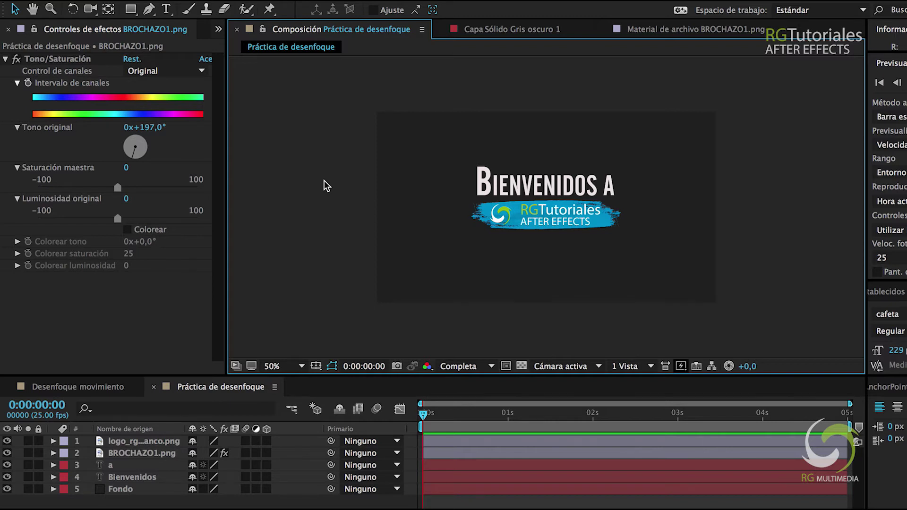
- Reveal the Bienvenidos layer's Position property and set its first keyframe at 0:00:00:15 with the title in place
click(128, 477)
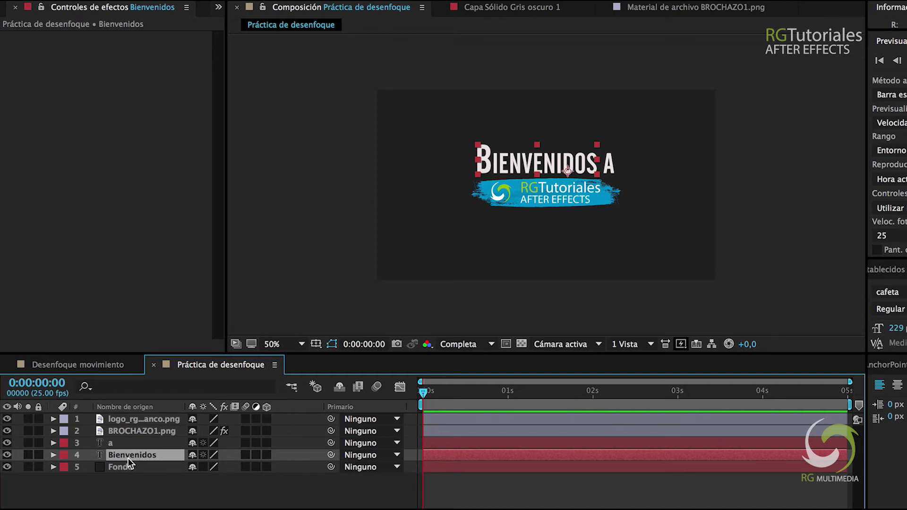
key(p)
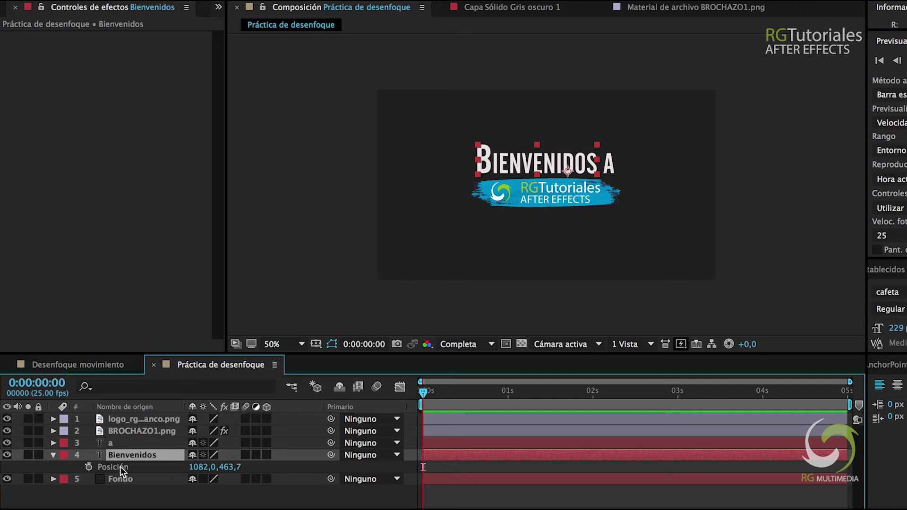
drag(423, 396, 474, 397)
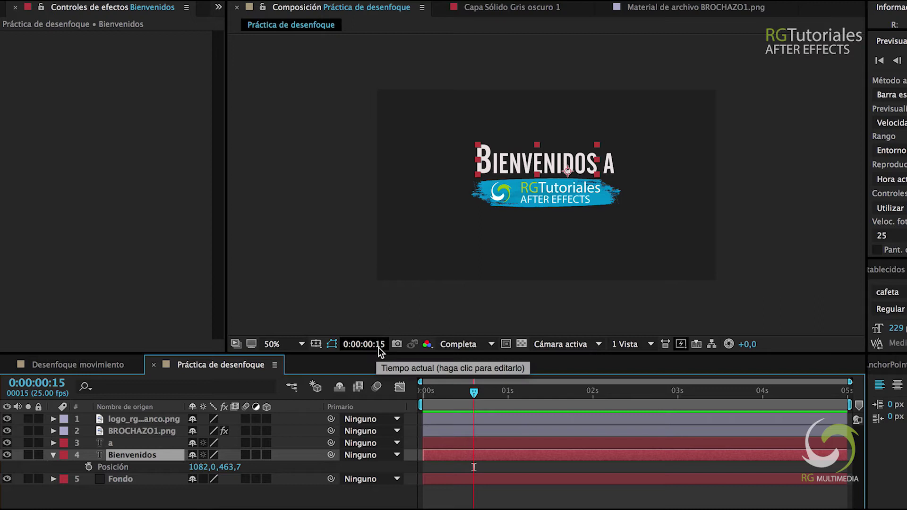
click(88, 467)
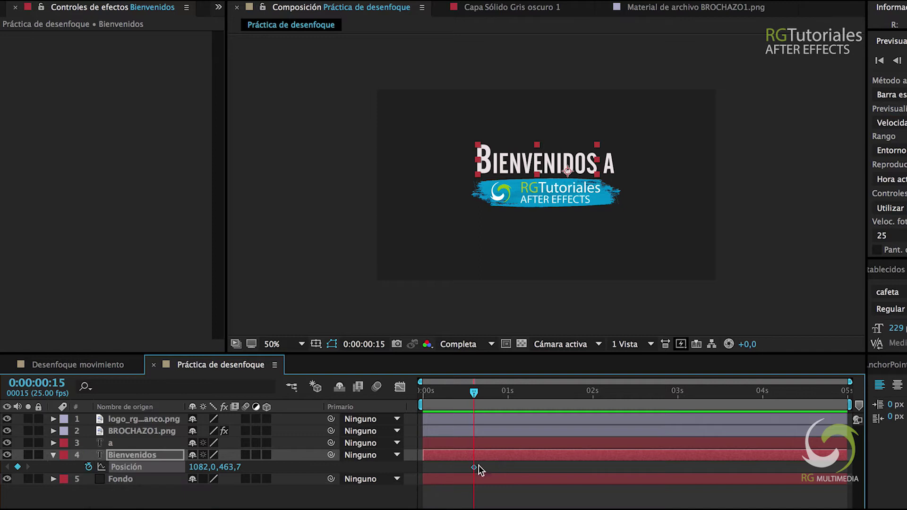
- Move that keyframe to just after one second, place Bienvenidos beyond the frame's left edge at 0:00:00:15, X about -266, and preview the entrance
mouse_move(474, 469)
drag(475, 470, 514, 472)
drag(566, 167, 325, 174)
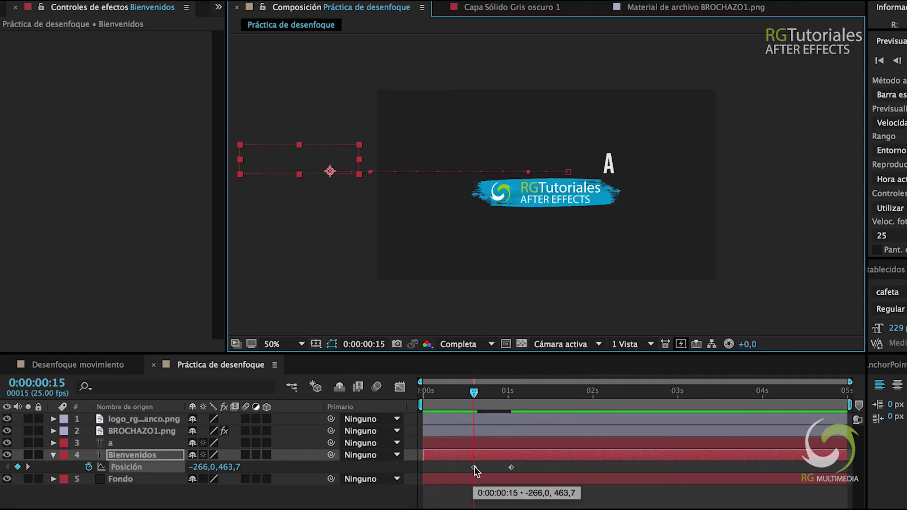
drag(474, 392, 408, 399)
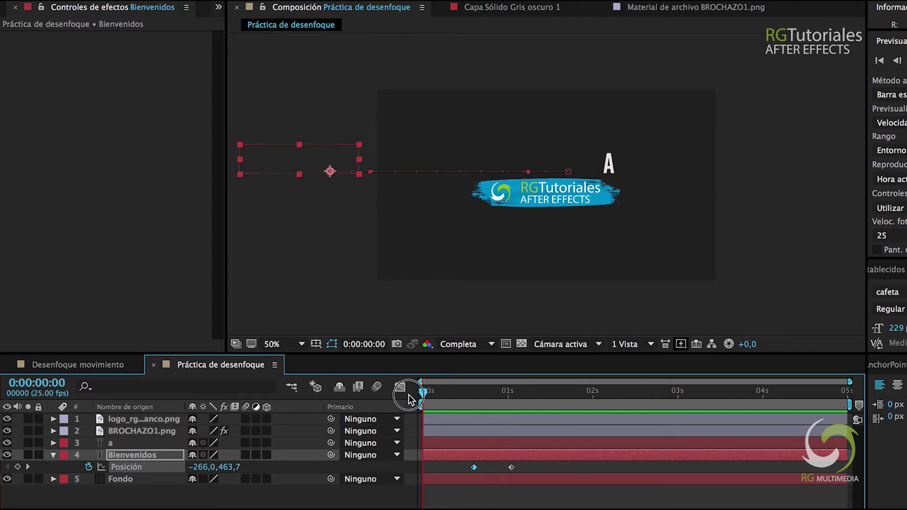
click(347, 495)
key(space)
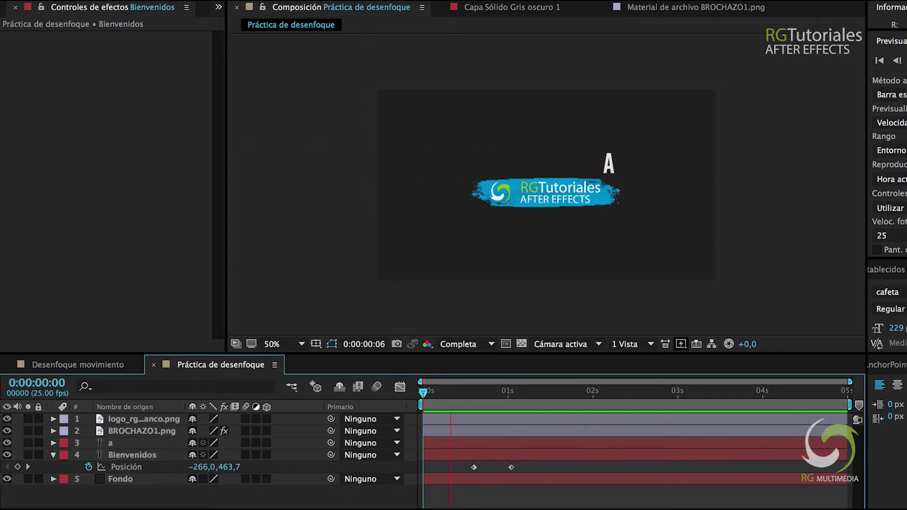
key(space)
- Retime the Bienvenidos slide-in so its Position keyframes sit at 0:00:00:18 and 0:00:01:00
drag(502, 397, 508, 396)
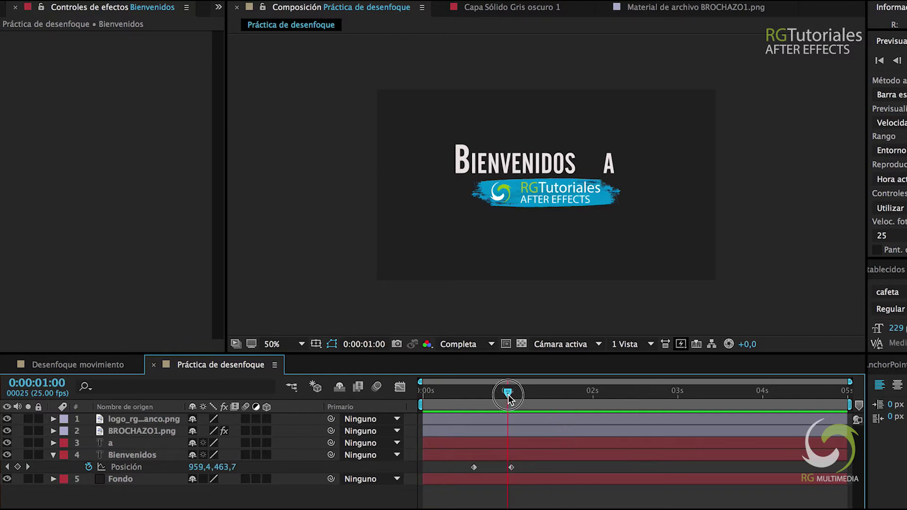
drag(511, 467, 508, 467)
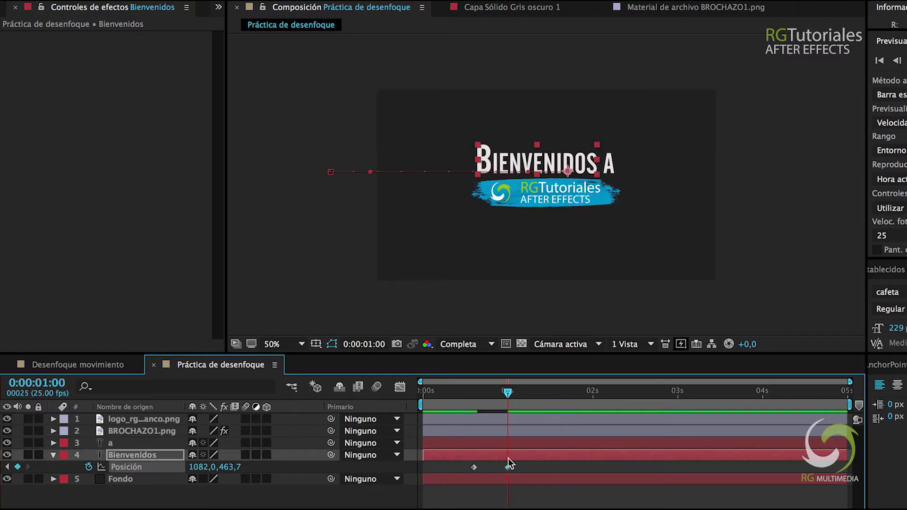
drag(457, 390, 481, 395)
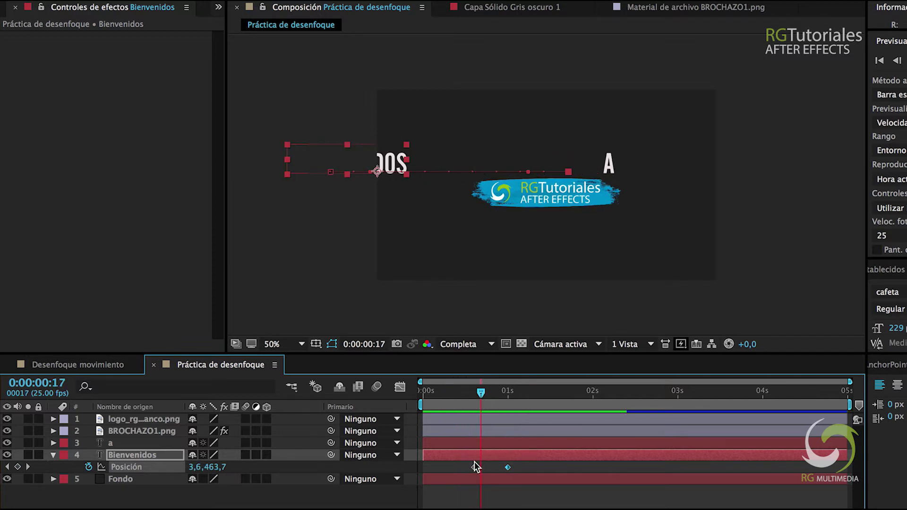
drag(475, 469, 484, 469)
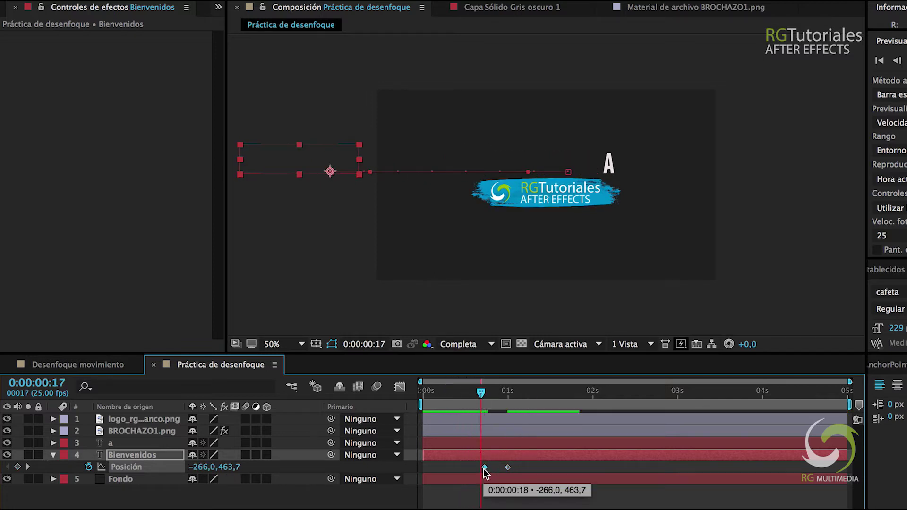
- Play back the Bienvenidos slide-in several times to check the speed of the entrance
click(456, 393)
key(space)
key(space)
key(space)
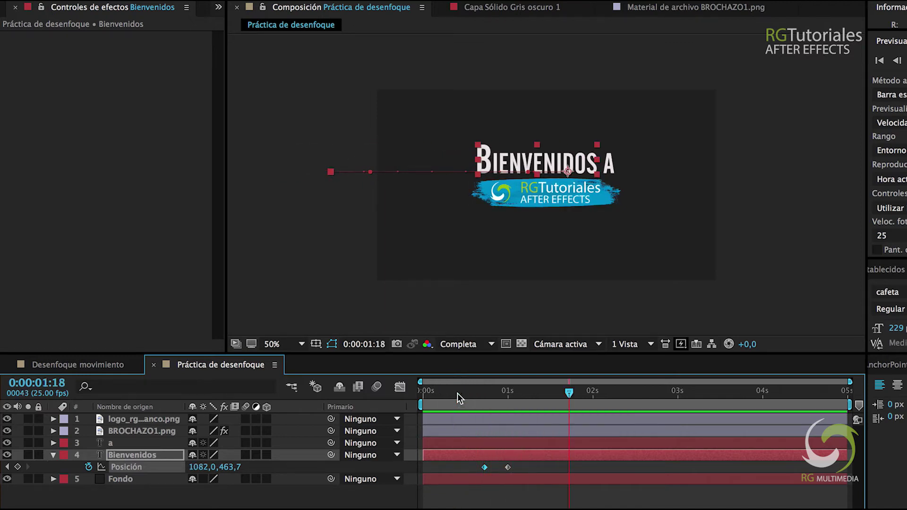
key(space)
key(space)
key(space)
drag(456, 394, 486, 410)
click(449, 395)
key(space)
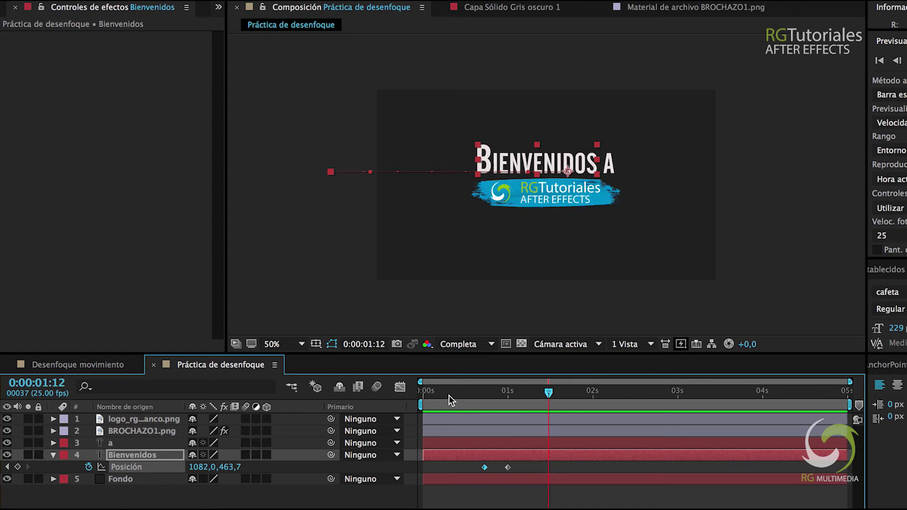
- Play the Desenfoque movimiento example composition to examine how its Bienvenidos text enters
click(87, 367)
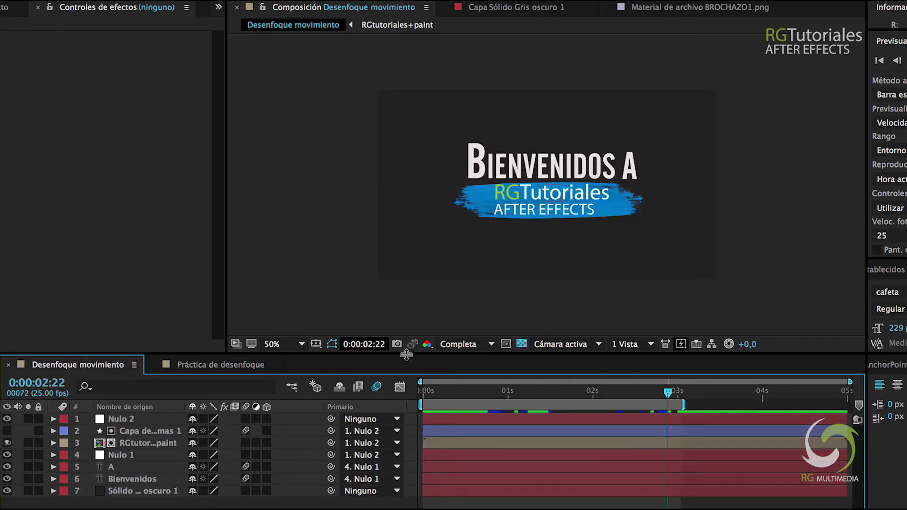
drag(423, 392, 426, 396)
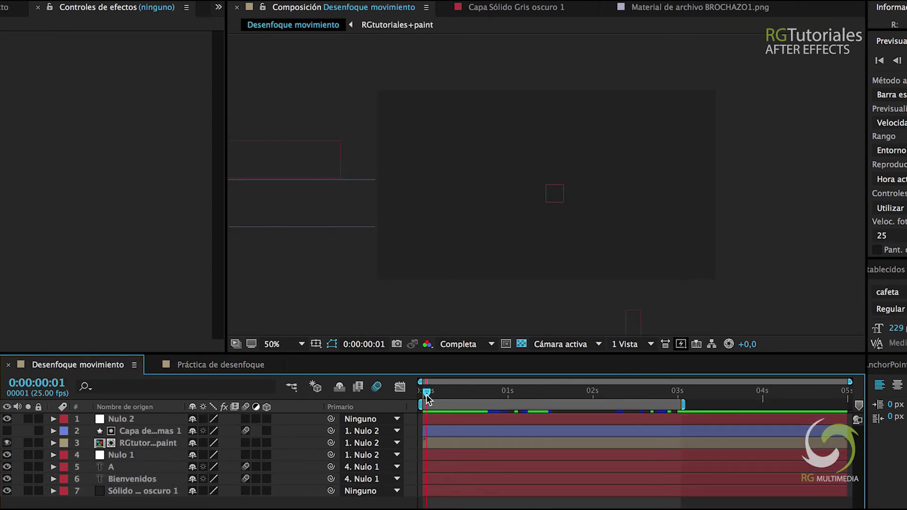
key(space)
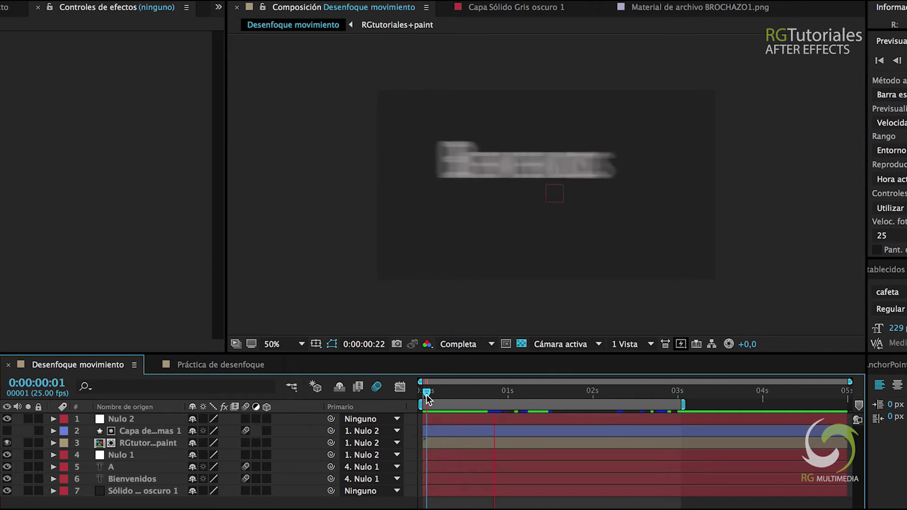
key(space)
drag(460, 391, 481, 391)
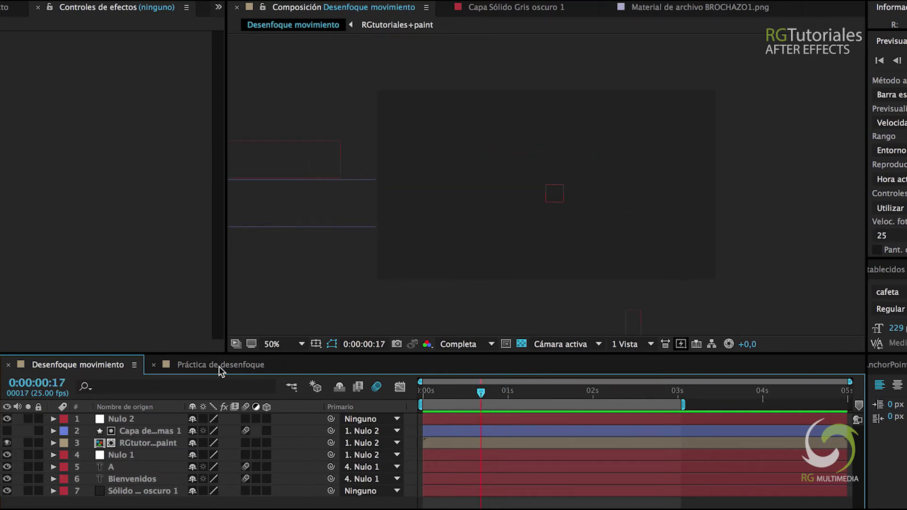
- In Práctica de desenfoque, shift the final Bienvenidos keyframe to 0:00:01:04 and add an overshoot Position at 0:00:01:00, slightly right of its resting place
click(219, 367)
click(508, 390)
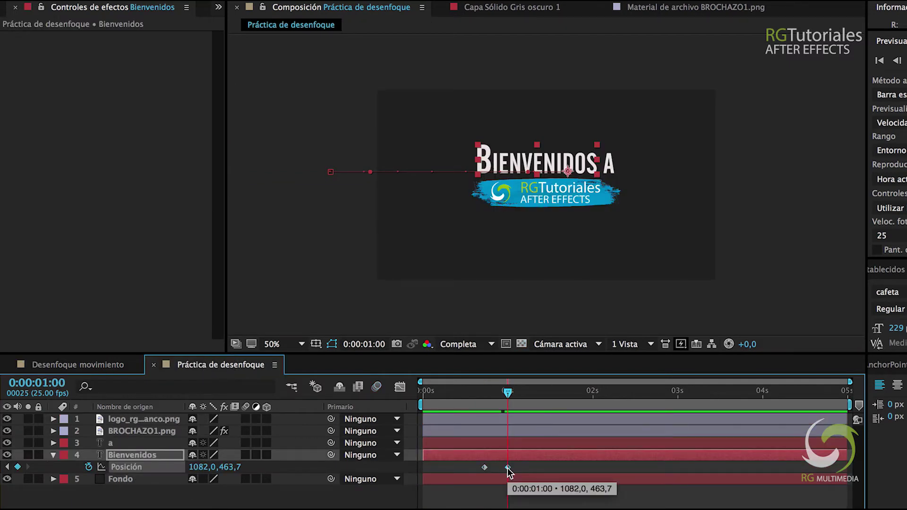
drag(508, 467, 522, 468)
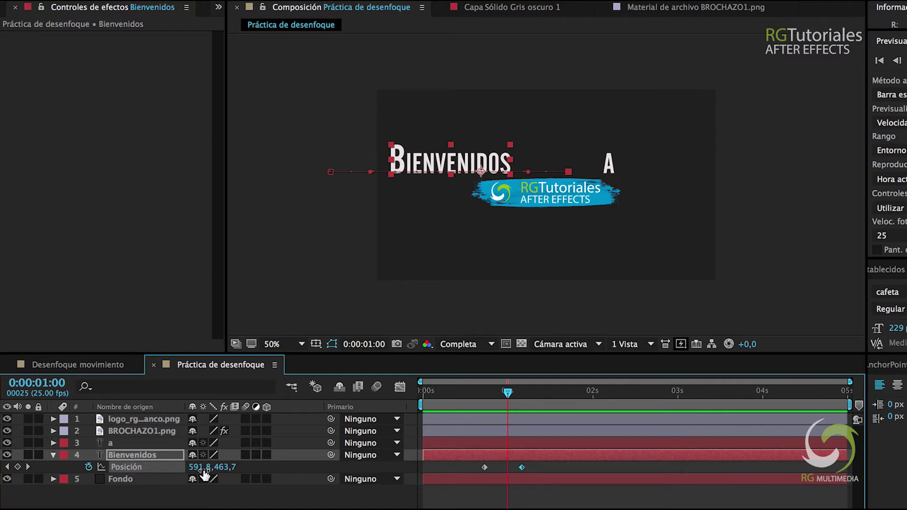
drag(470, 165, 575, 166)
click(468, 394)
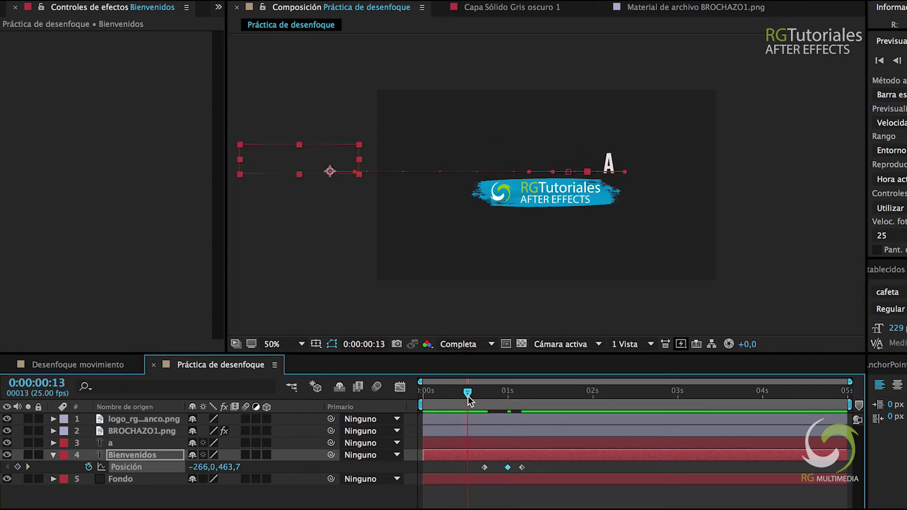
key(space)
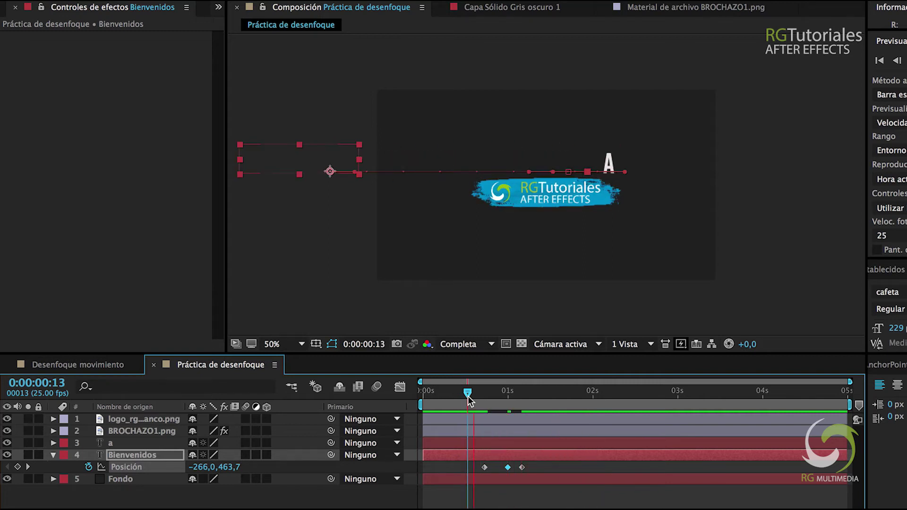
- Add a rebound Position keyframe to Bienvenidos at 0:00:01:03 with X at 1058,7, slightly left of its resting place
drag(468, 396, 520, 401)
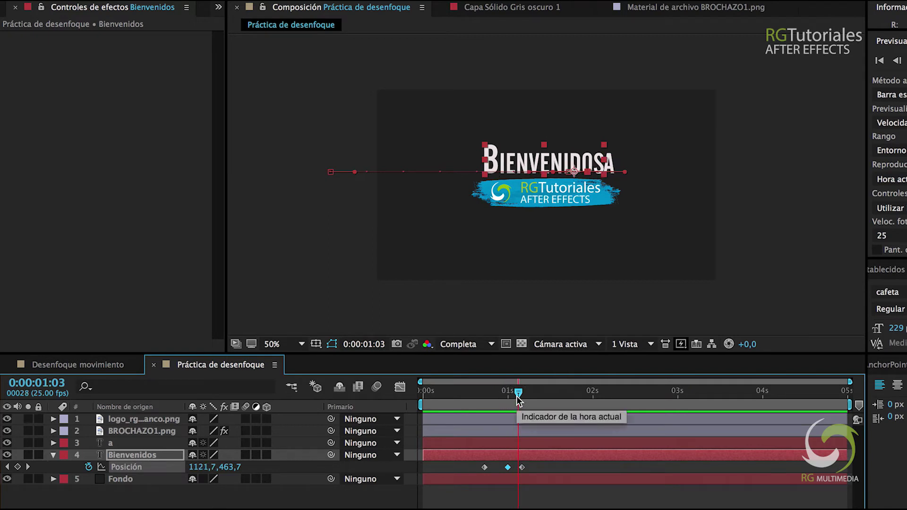
mouse_move(522, 471)
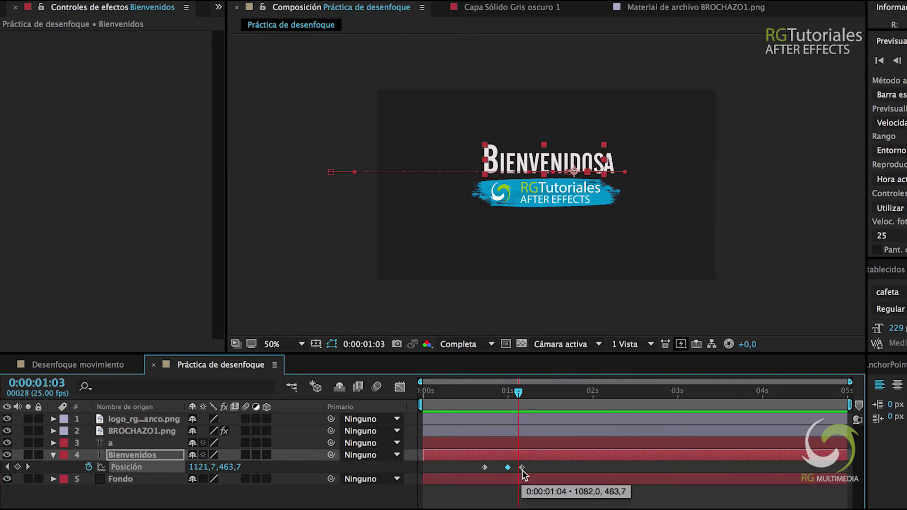
click(195, 470)
mouse_move(195, 470)
mouse_down()
mouse_move(156, 468)
mouse_move(191, 471)
mouse_up()
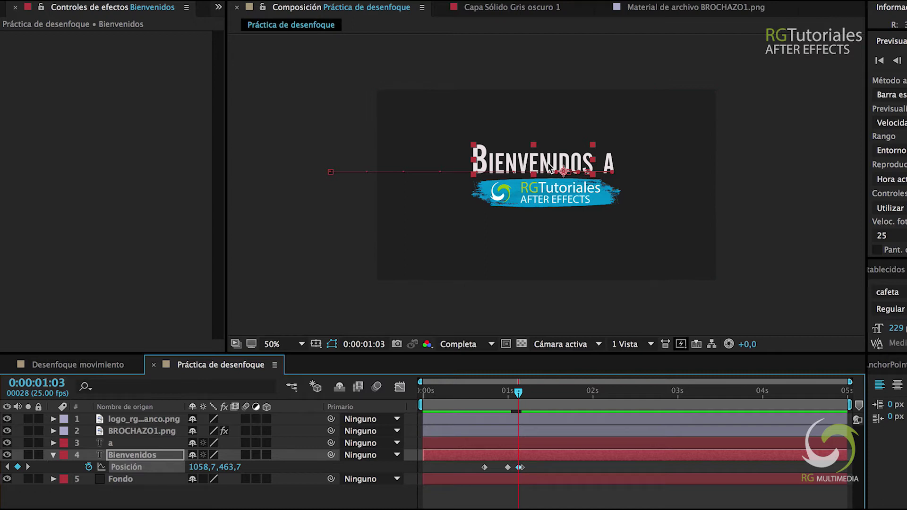
- Preview the Bienvenidos entrance with its overshoot and rebound from the start and from 0:00:00:15
click(428, 390)
key(space)
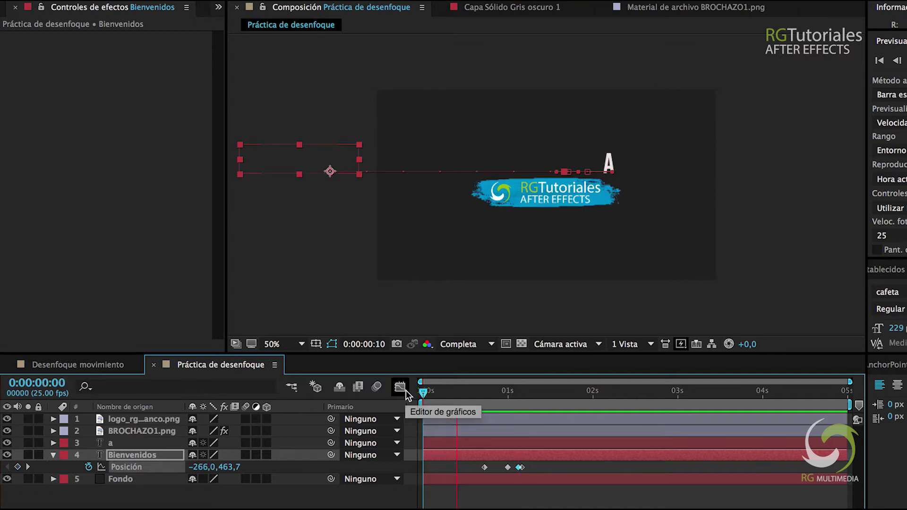
click(423, 394)
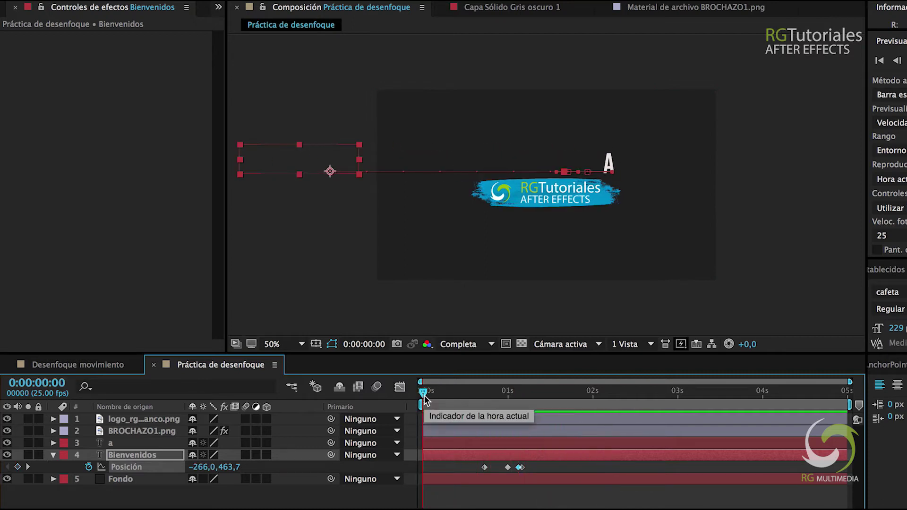
key(space)
click(473, 393)
key(space)
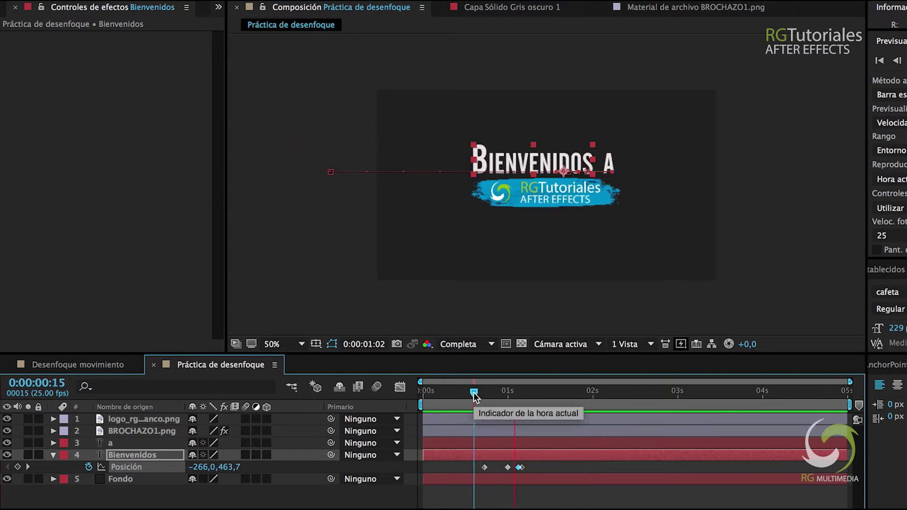
key(space)
- Shift the last Position keyframe of Bienvenidos to 0:00:01:05 to lengthen the settling after the rebound
click(516, 397)
key(equal)
key(equal)
key(minus)
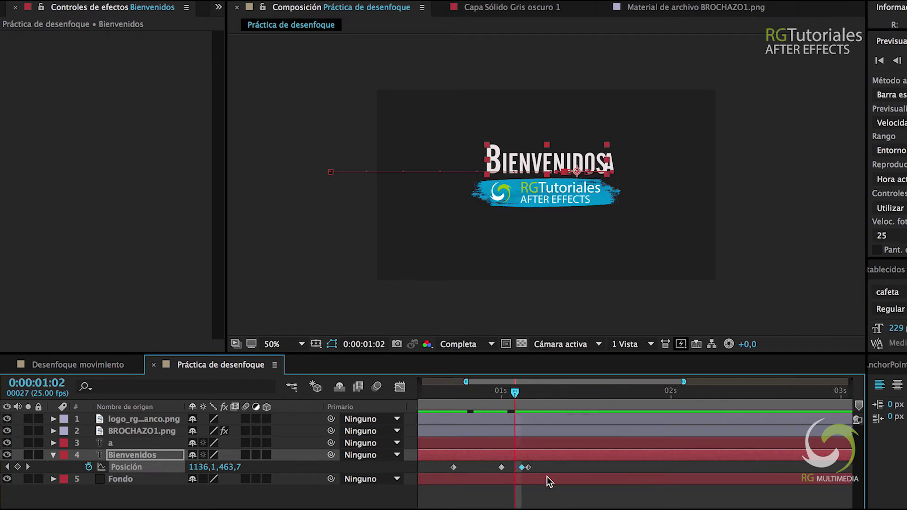
drag(523, 469, 535, 470)
- Play back the retimed Bienvenidos animation repeatedly to check its bounce against the still title and logo
click(426, 393)
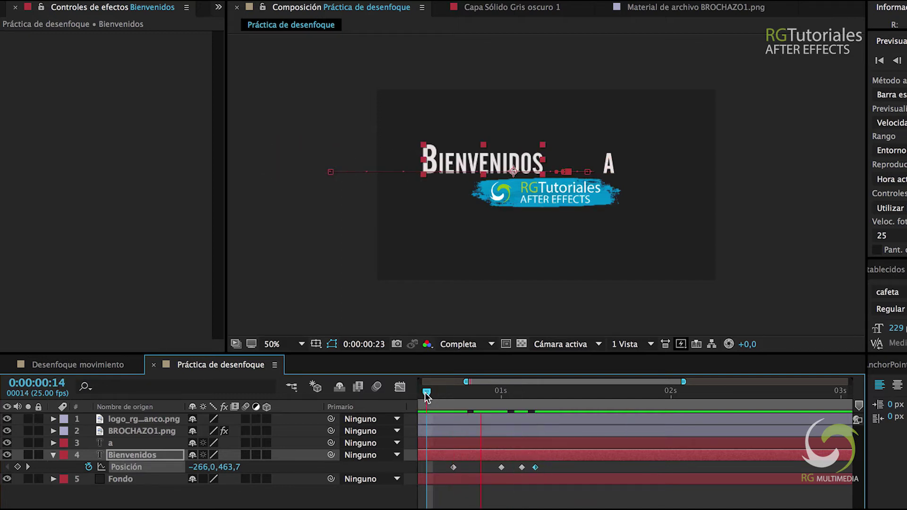
key(space)
key(minus)
key(minus)
click(425, 393)
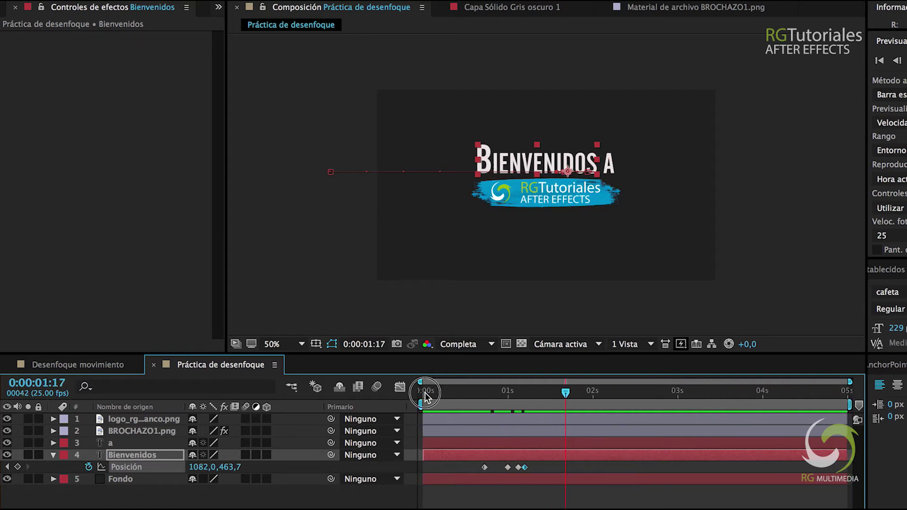
key(space)
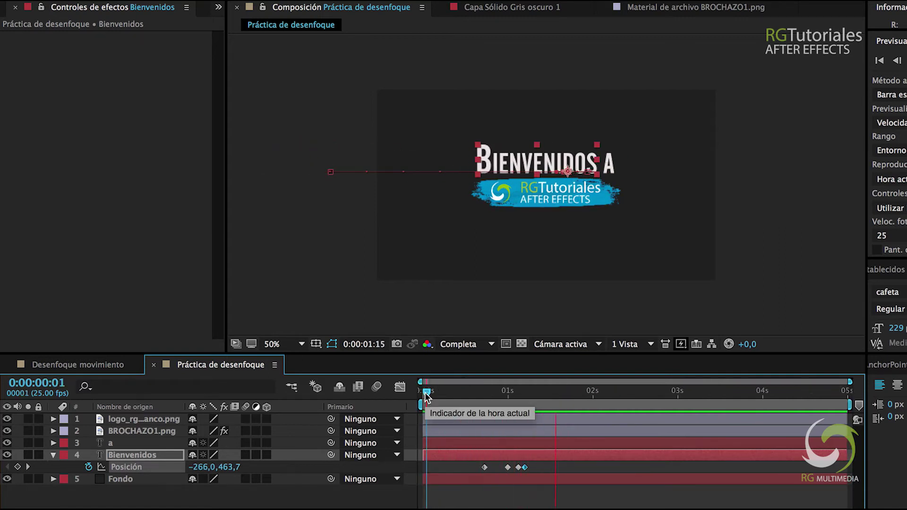
drag(426, 393, 477, 393)
key(space)
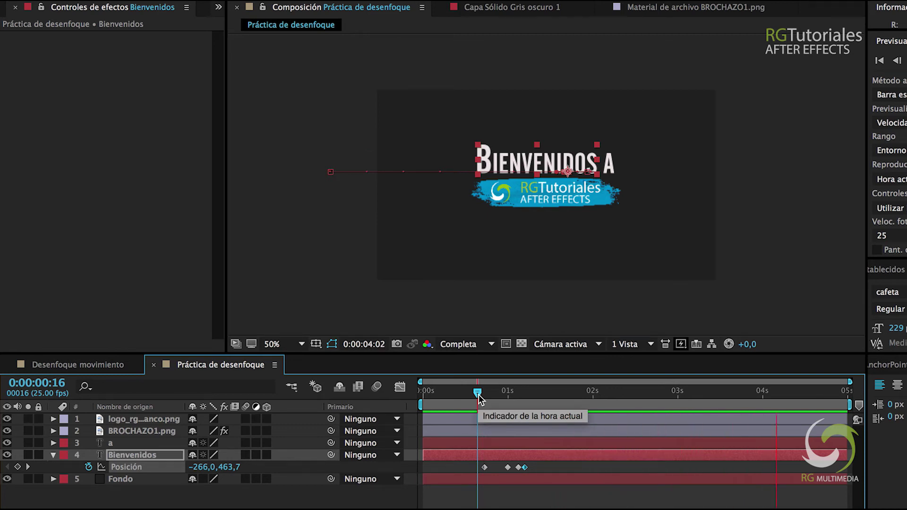
key(space)
key(Home)
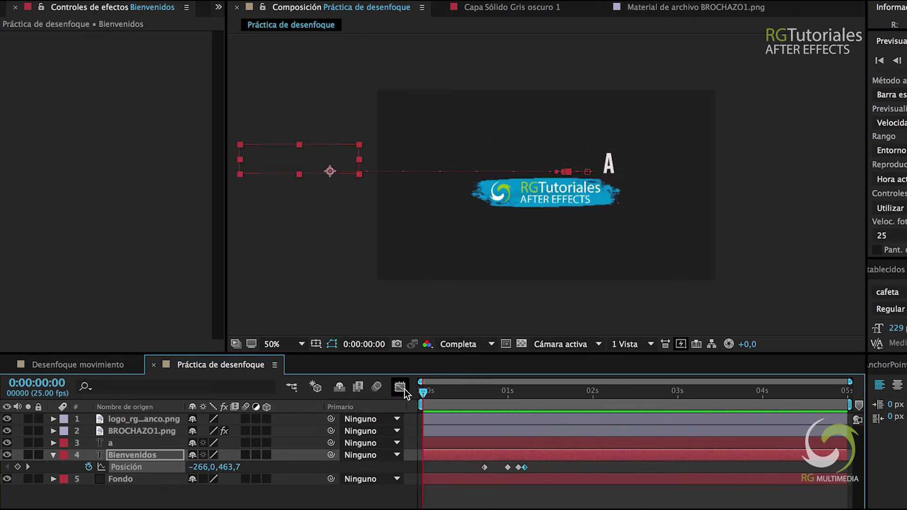
key(space)
- Set the current time to 0:00:01:05, on the last Bienvenidos keyframe, and deselect the layer
drag(499, 397, 522, 398)
click(526, 397)
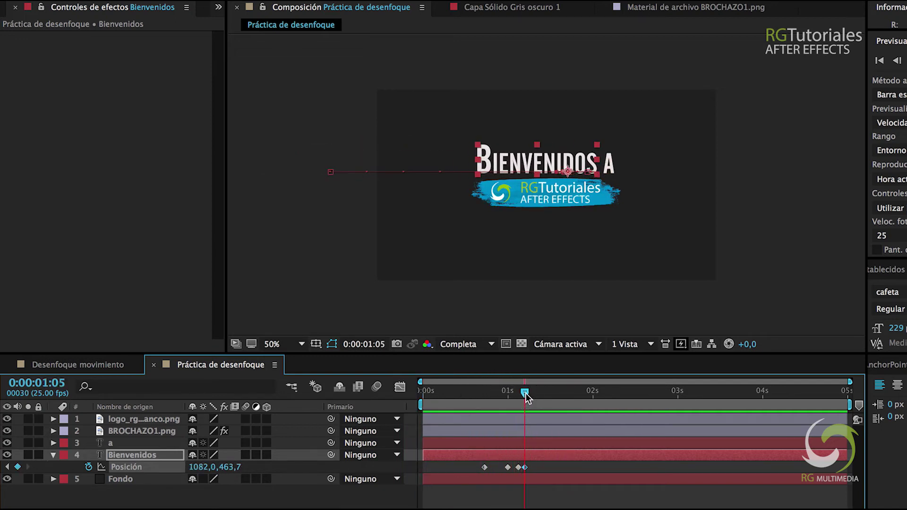
click(366, 506)
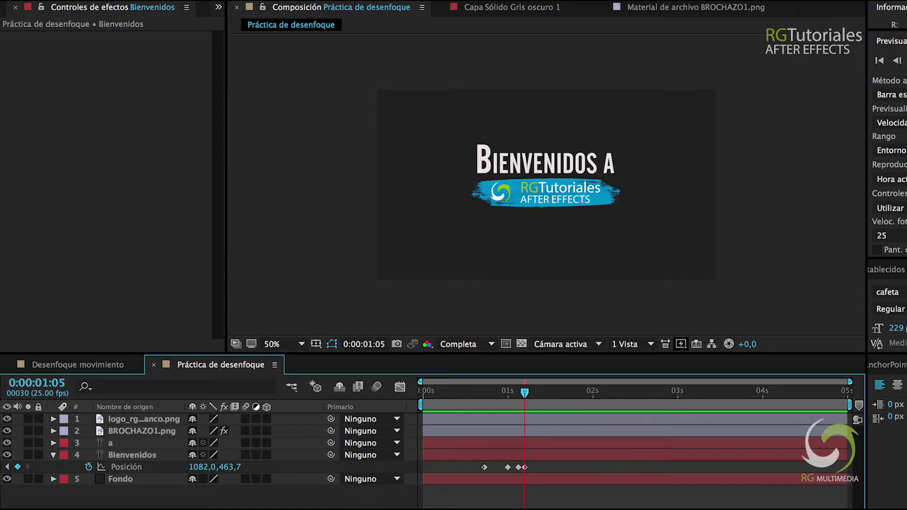
- Add a Position keyframe to the "a" text layer at 0:00:01:05 and shift it to 0:00:01:13
click(608, 166)
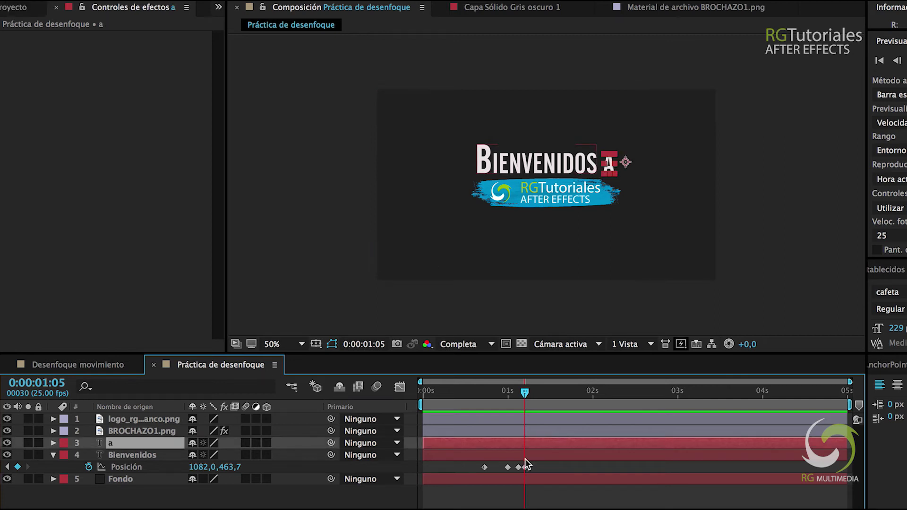
mouse_move(526, 470)
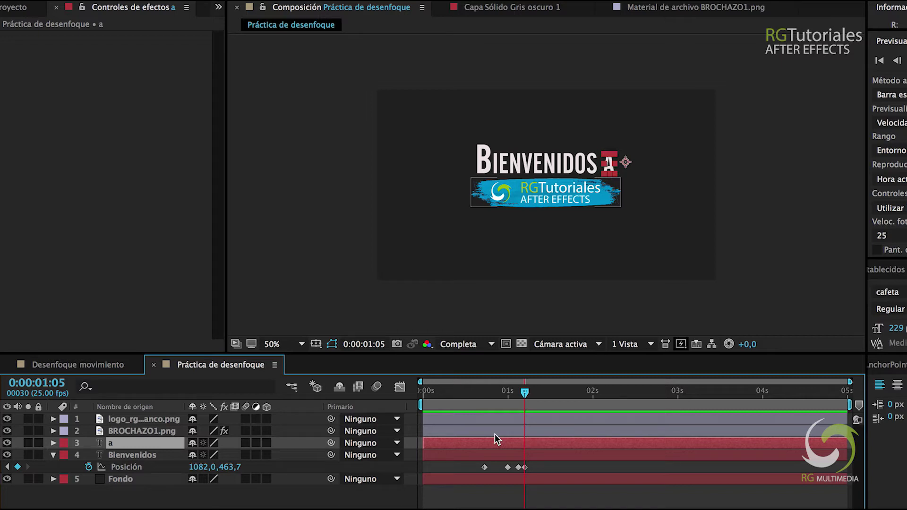
key(p)
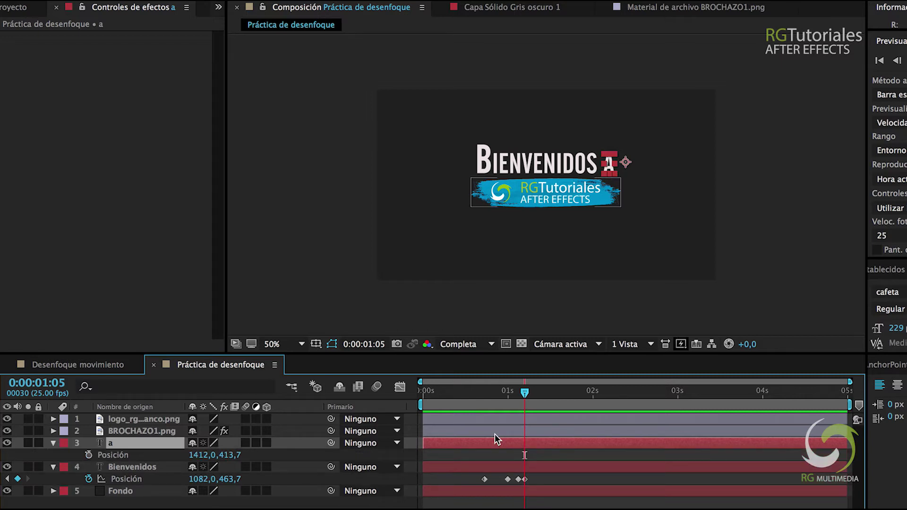
click(88, 454)
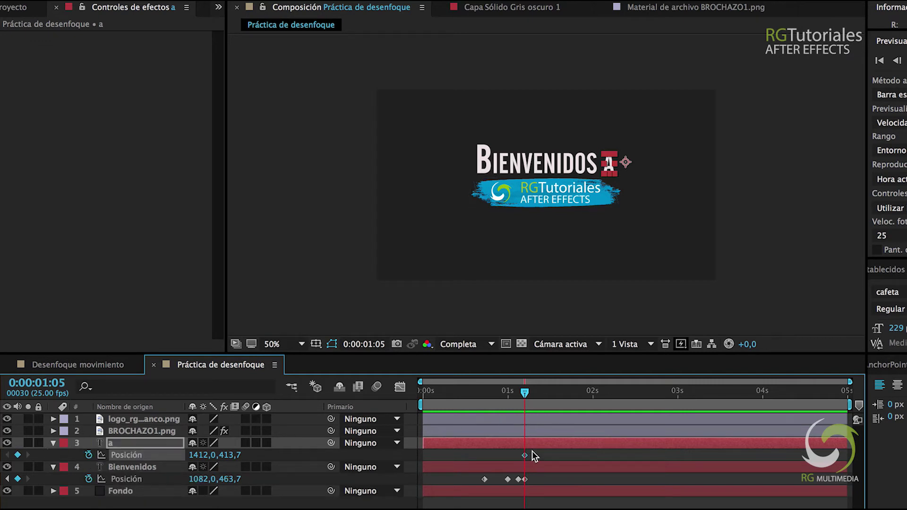
click(525, 457)
drag(527, 458, 551, 457)
- At 0:00:01:05, set the vertical position of the "a" layer to 1270,7, below the frame, and preview its entrance
mouse_move(200, 456)
mouse_down()
mouse_move(270, 461)
mouse_move(198, 458)
mouse_up()
key(ctrl+z)
drag(229, 458, 846, 444)
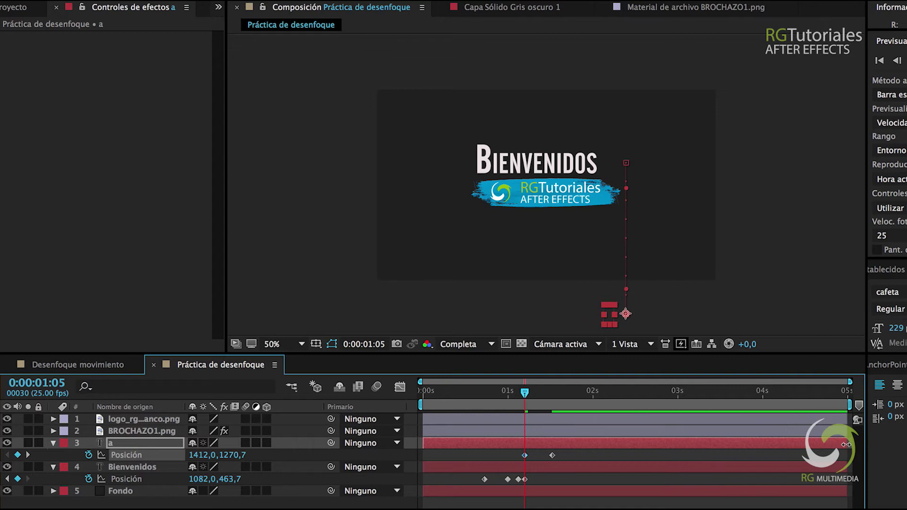
click(465, 393)
key(space)
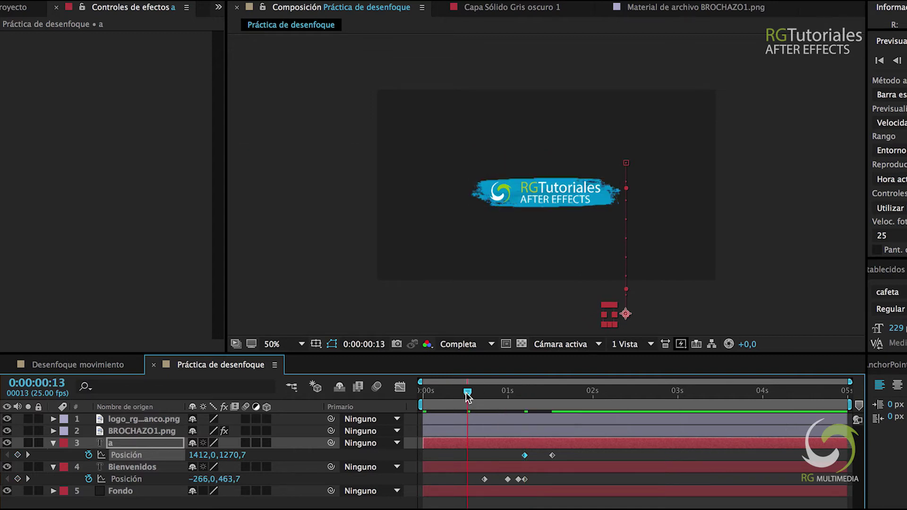
drag(466, 393, 526, 393)
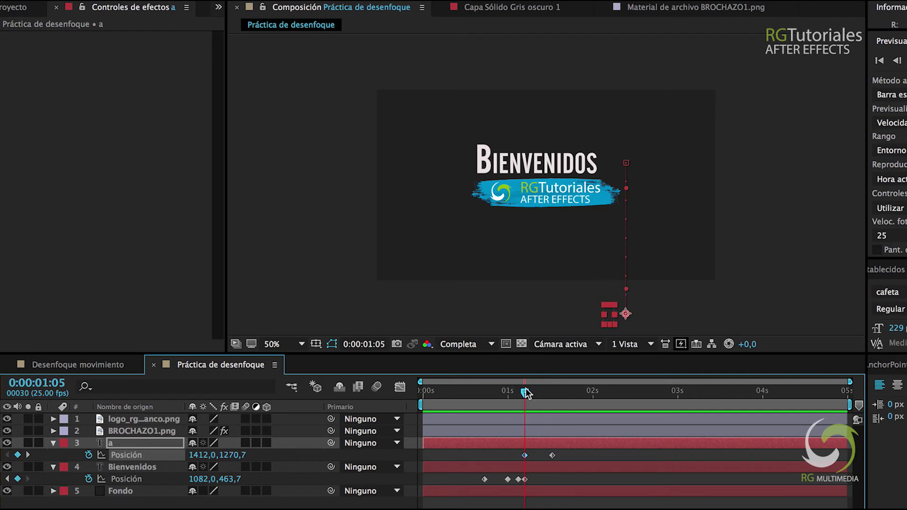
- Move the last Position keyframe of "a" to 0:00:01:11, preview the faster rise, and set the current time on that keyframe
click(551, 455)
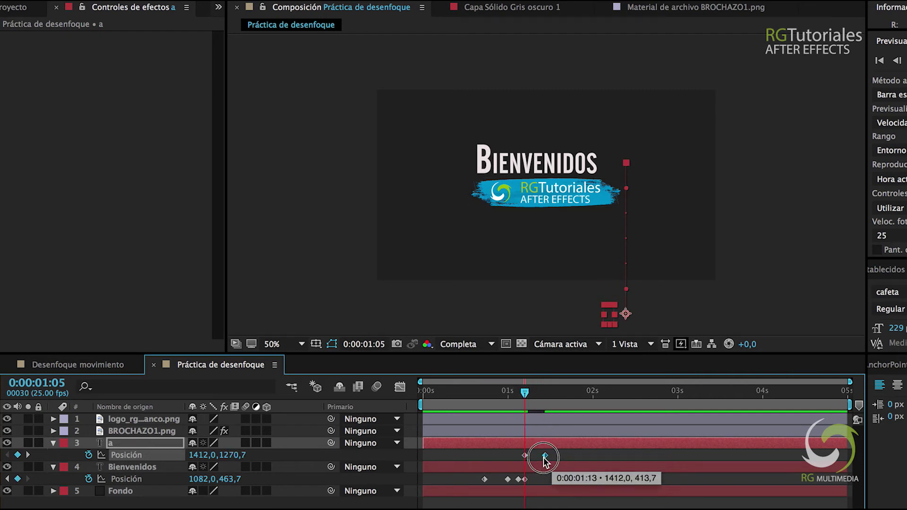
click(461, 392)
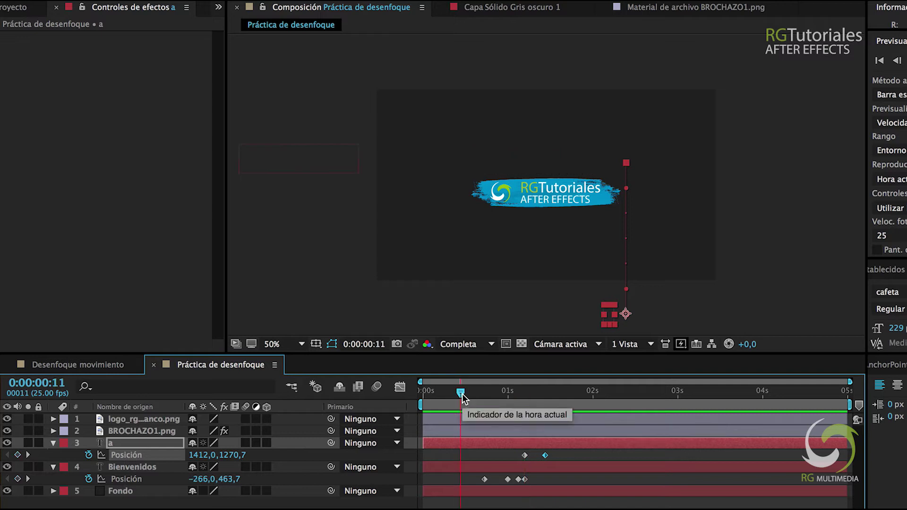
key(space)
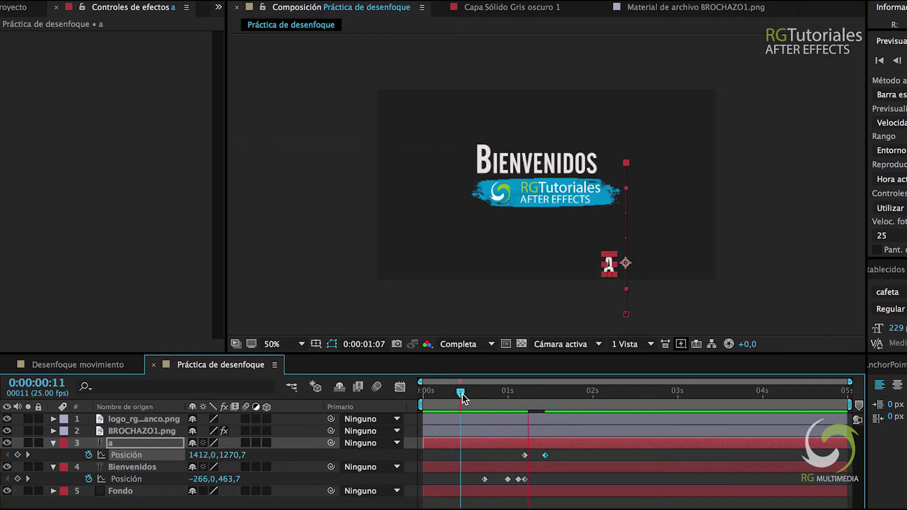
key(space)
drag(472, 394, 548, 400)
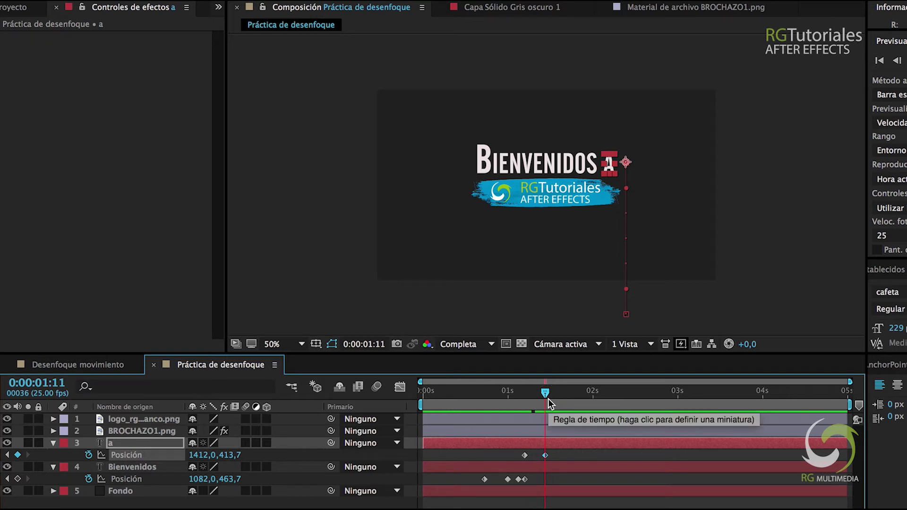
- Examine how the Nulo 1 layer moves in the Desenfoque movimiento composition and return to Práctica de desenfoque
click(69, 363)
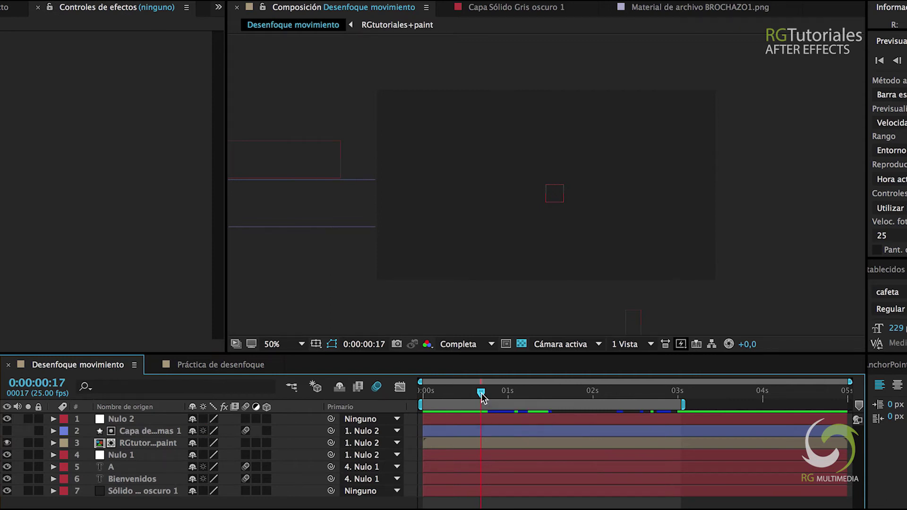
click(132, 454)
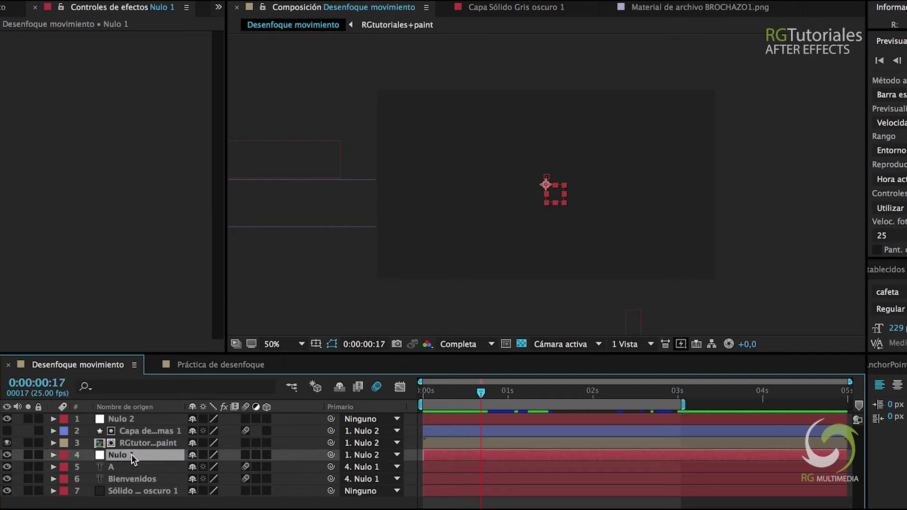
mouse_move(484, 394)
mouse_down()
mouse_move(548, 402)
mouse_move(525, 391)
mouse_move(549, 387)
mouse_up()
click(231, 365)
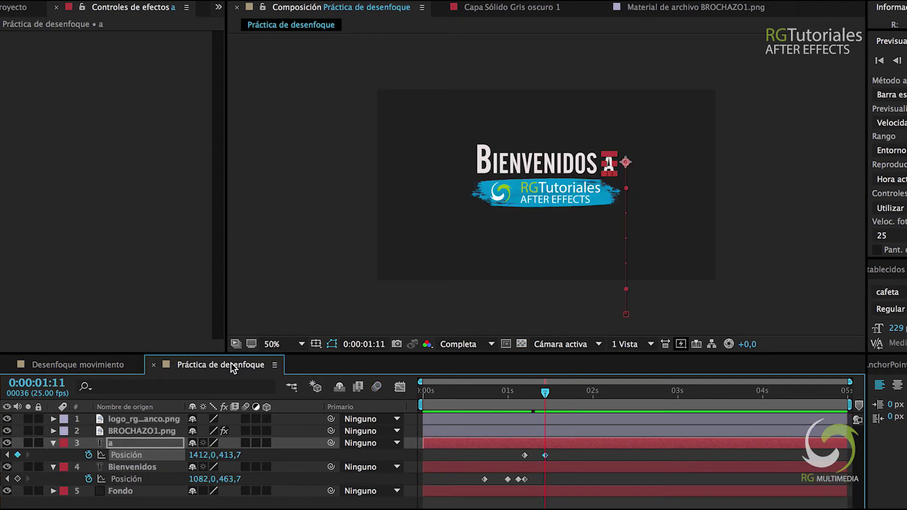
- Create a null object in Práctica de desenfoque and place it directly above the "a" text layer
click(216, 504)
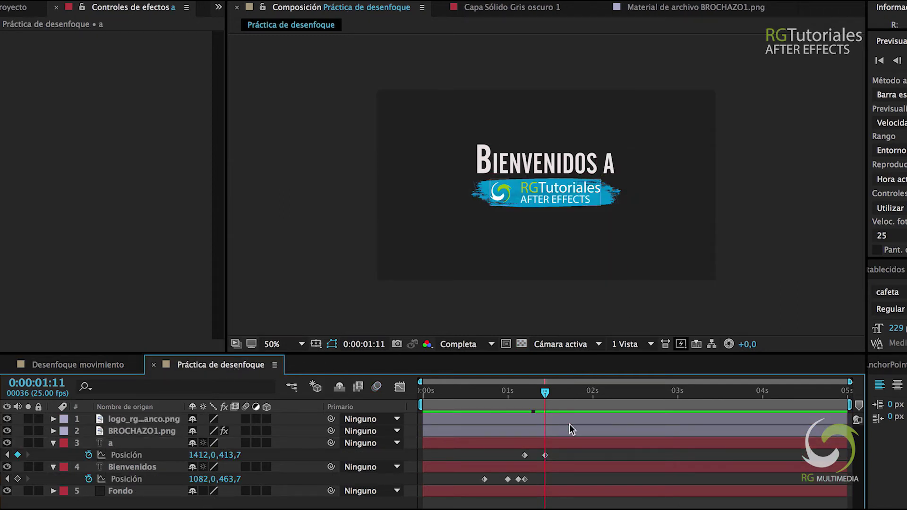
mouse_move(544, 395)
mouse_down()
mouse_move(501, 396)
mouse_move(566, 396)
mouse_move(521, 390)
mouse_move(543, 384)
mouse_up()
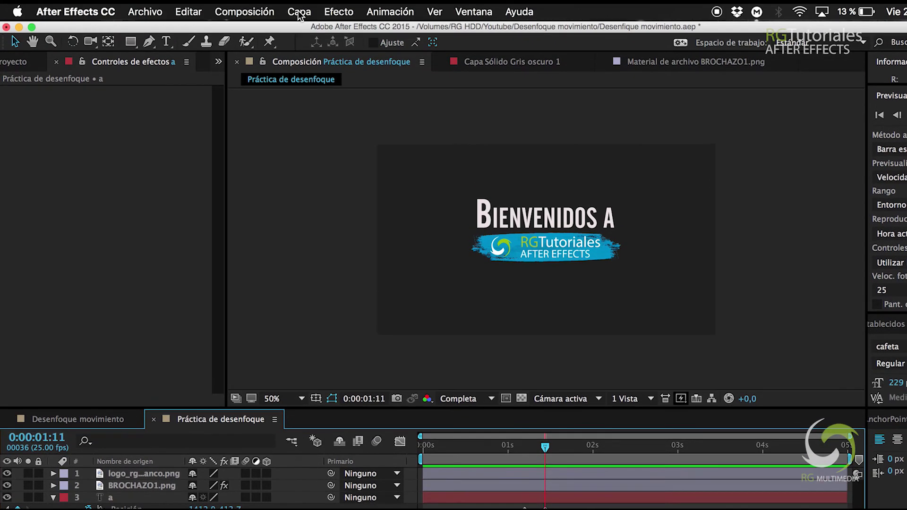
click(299, 12)
mouse_move(321, 32)
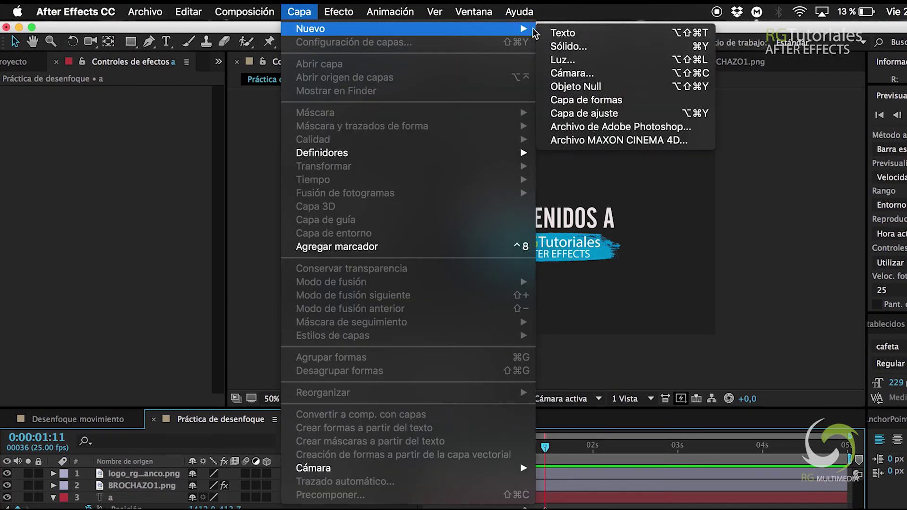
click(580, 86)
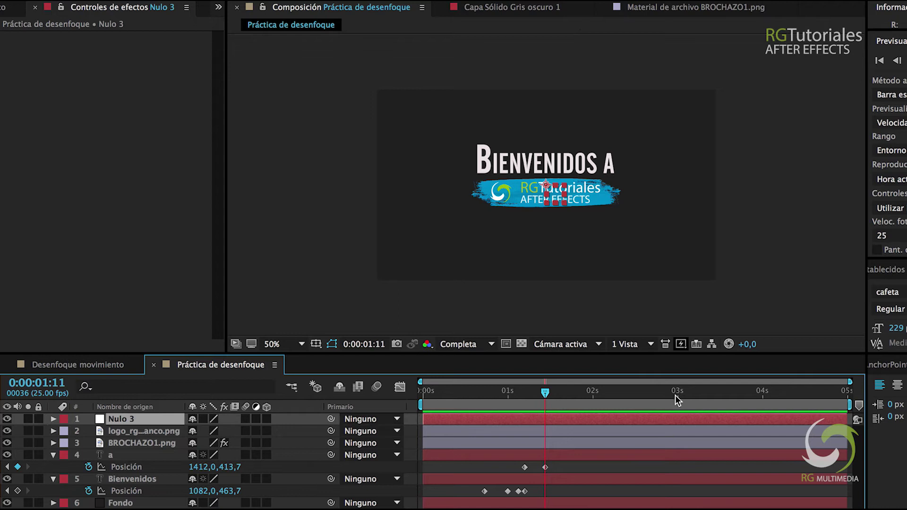
mouse_move(546, 395)
mouse_down()
mouse_move(619, 389)
mouse_move(500, 395)
mouse_move(545, 413)
mouse_up()
drag(133, 419, 127, 456)
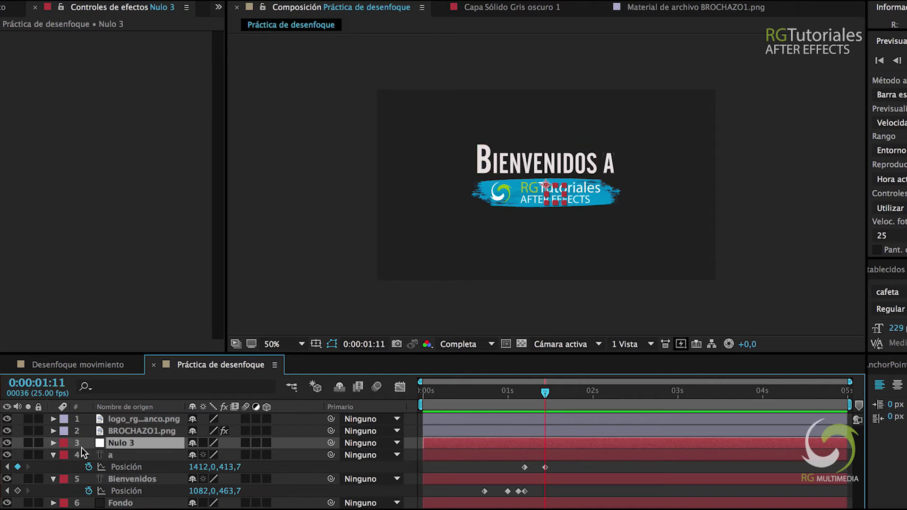
- Collapse the "a" and Bienvenidos layers and parent both to the Nulo 3 layer
click(53, 454)
click(54, 467)
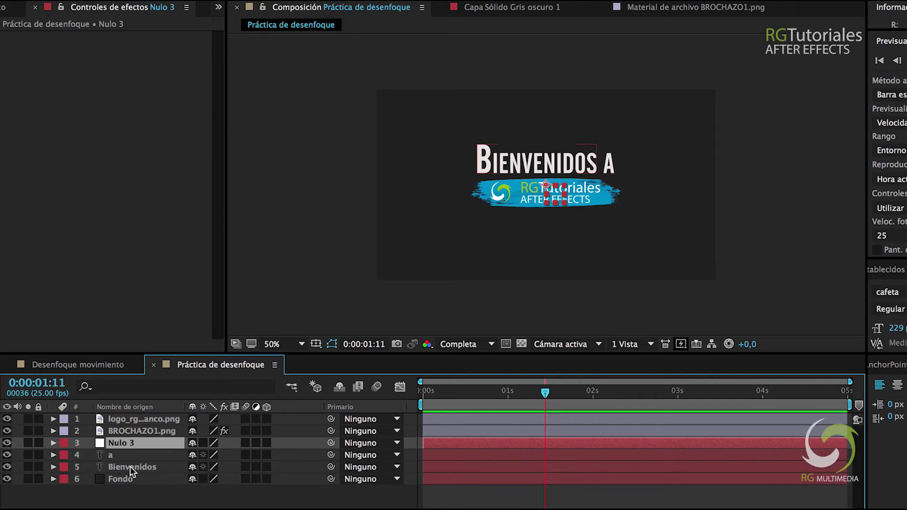
click(131, 471)
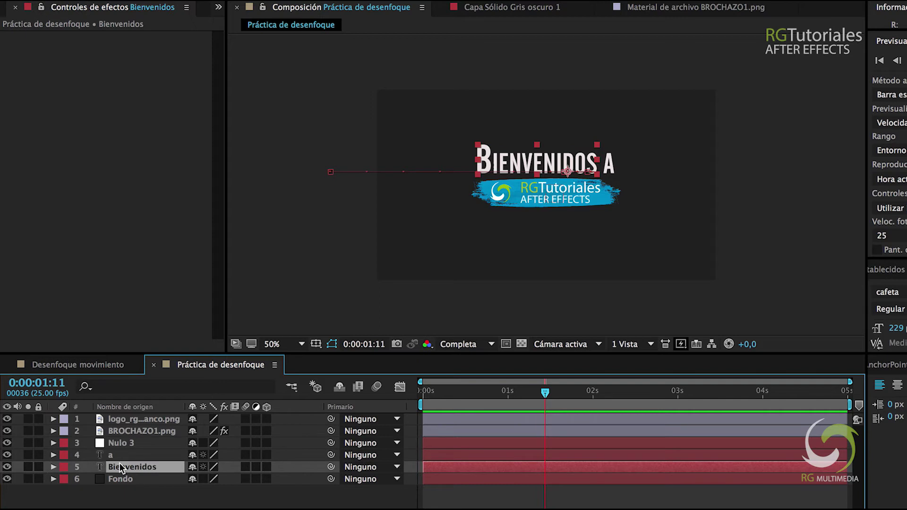
shift+click(305, 455)
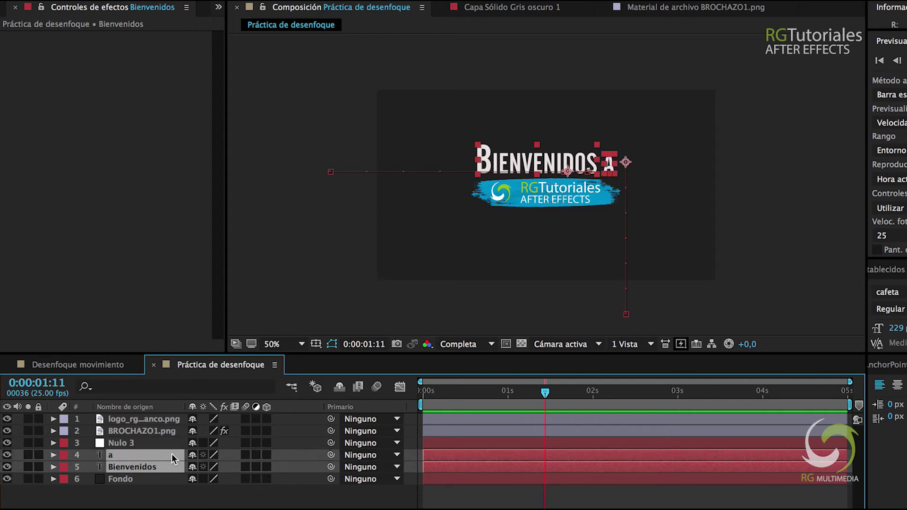
drag(331, 456, 122, 447)
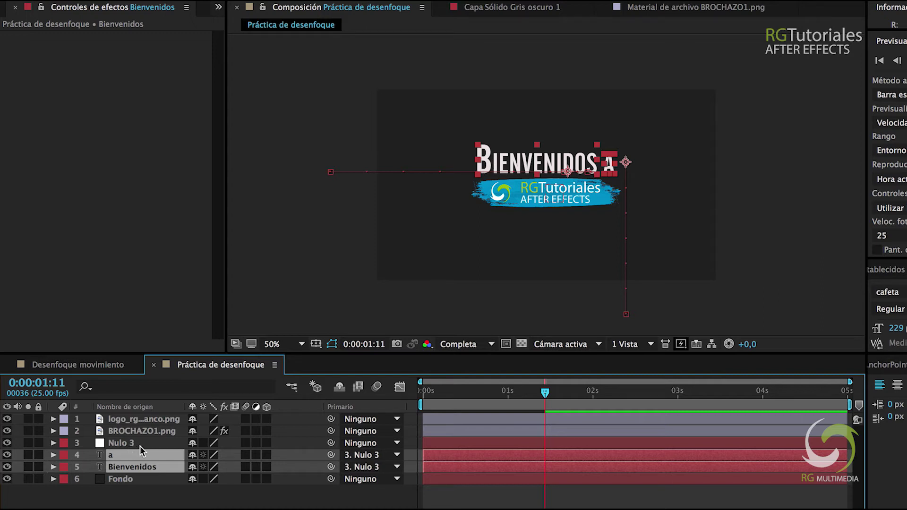
- Compare the parenting with the Desenfoque movimiento example and check that Nulo 3 is chosen as the parent of "a"
click(103, 365)
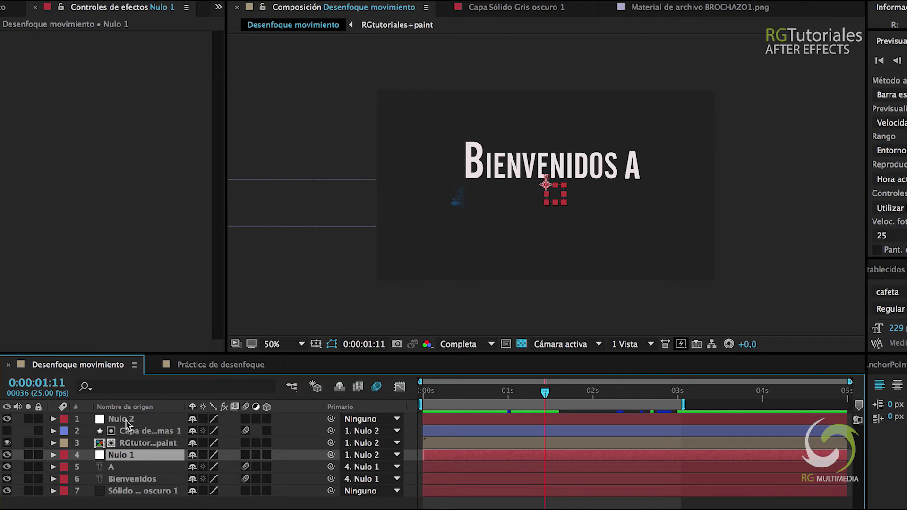
click(197, 364)
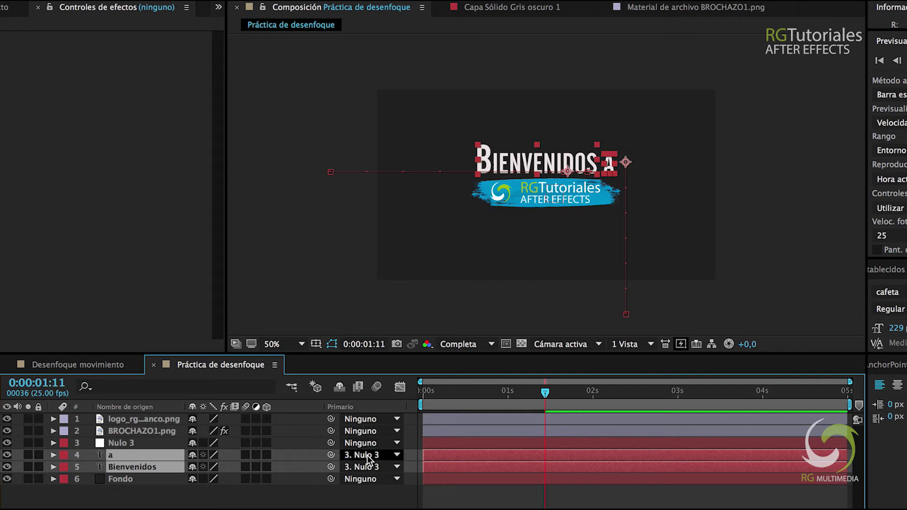
click(396, 456)
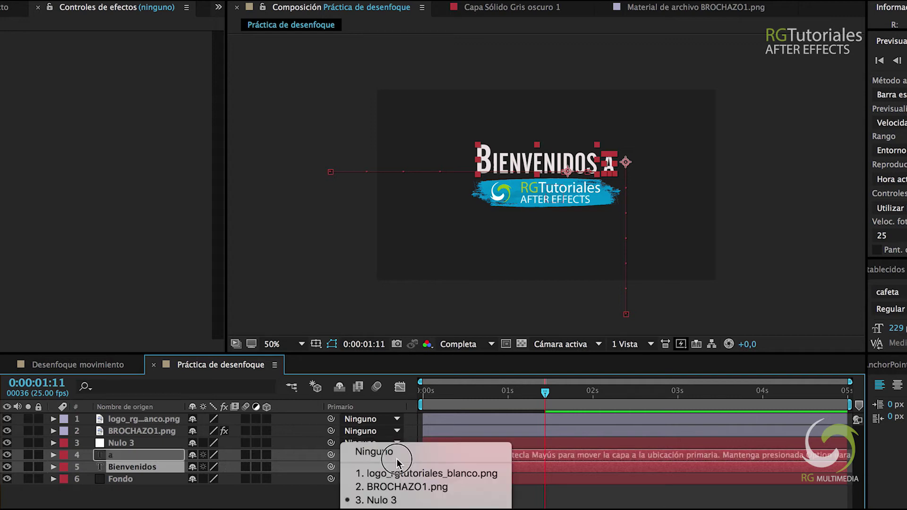
click(378, 500)
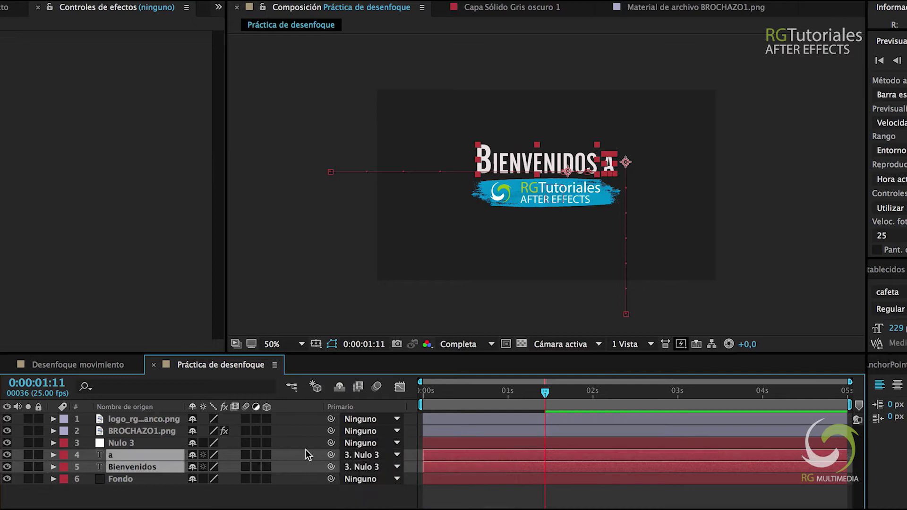
- Reveal the Position of Nulo 3 and "a", and add a Position keyframe to Nulo 3 at 0:00:01:11
click(130, 444)
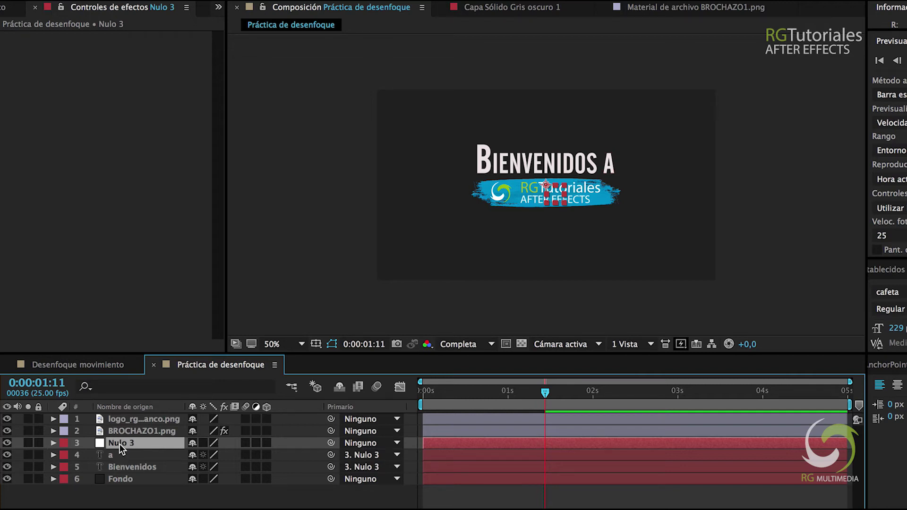
key(p)
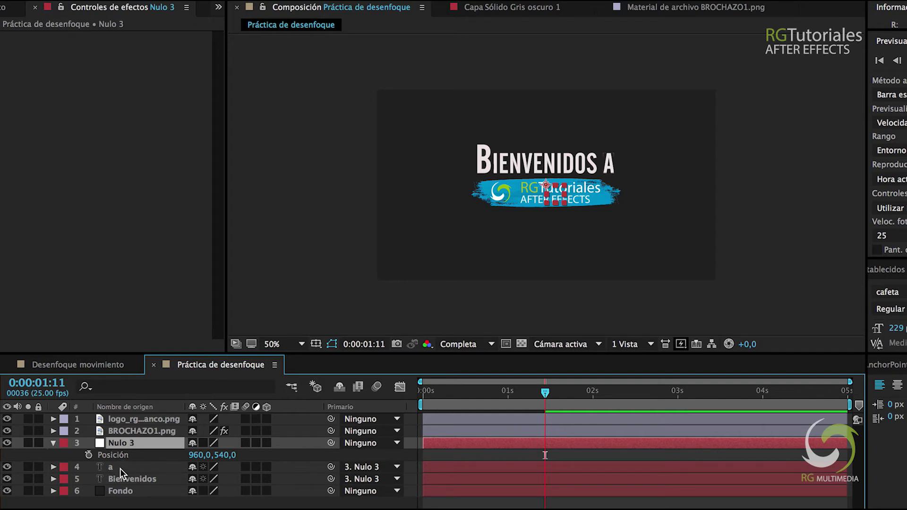
click(120, 468)
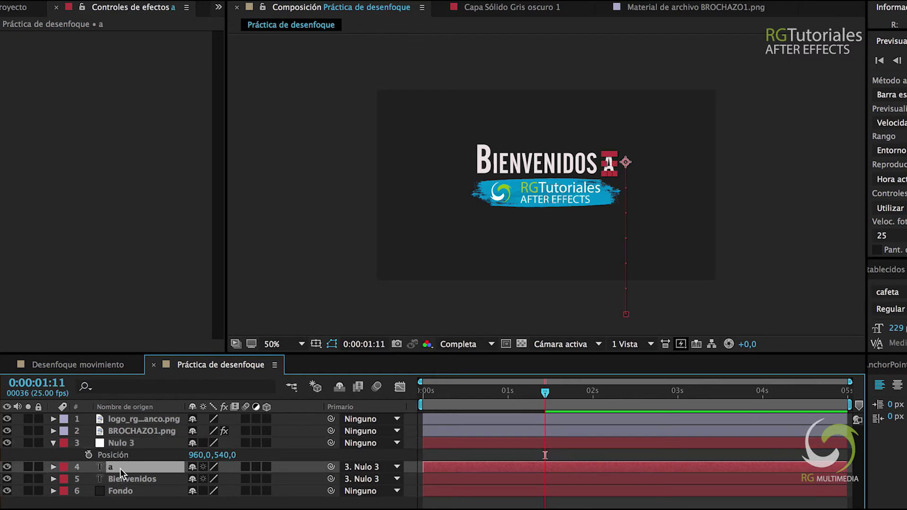
key(p)
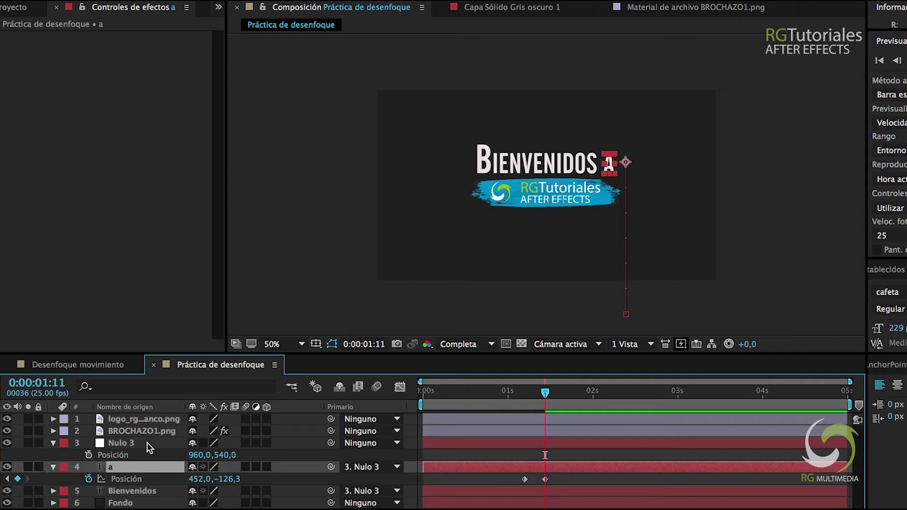
click(89, 456)
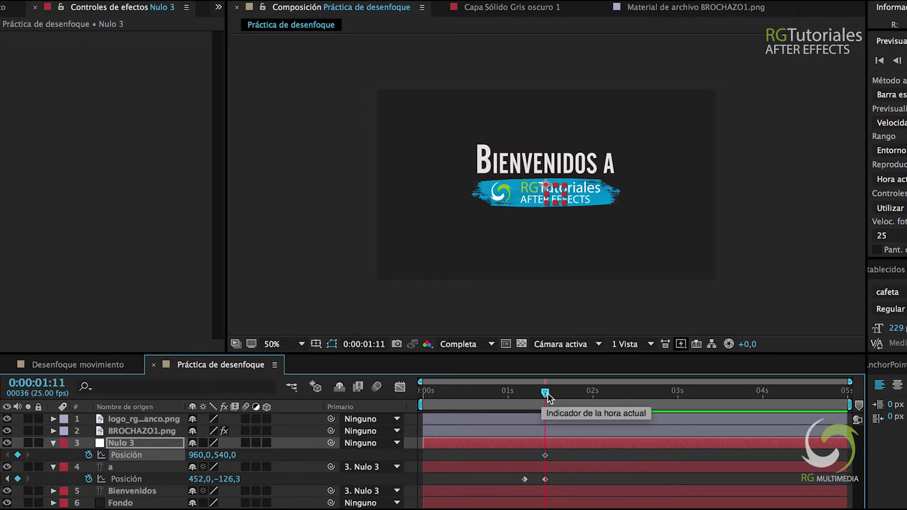
- Set the Position of Nulo 3 to 960, 498 at 0:00:01:14, adding a second Position keyframe
drag(547, 394, 555, 394)
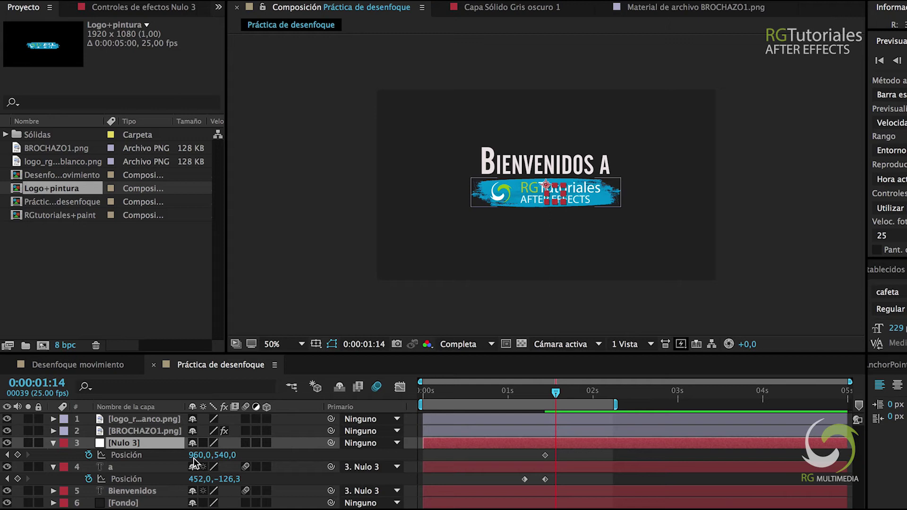
click(232, 460)
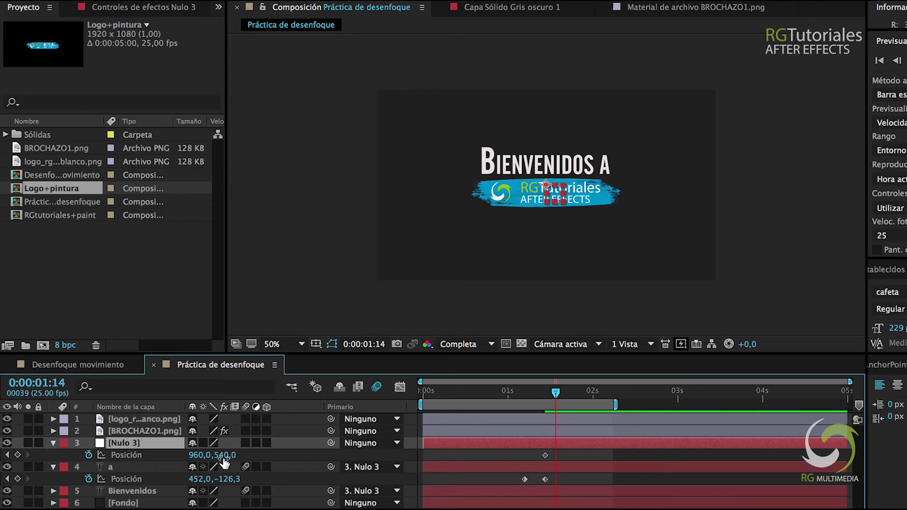
key(F2)
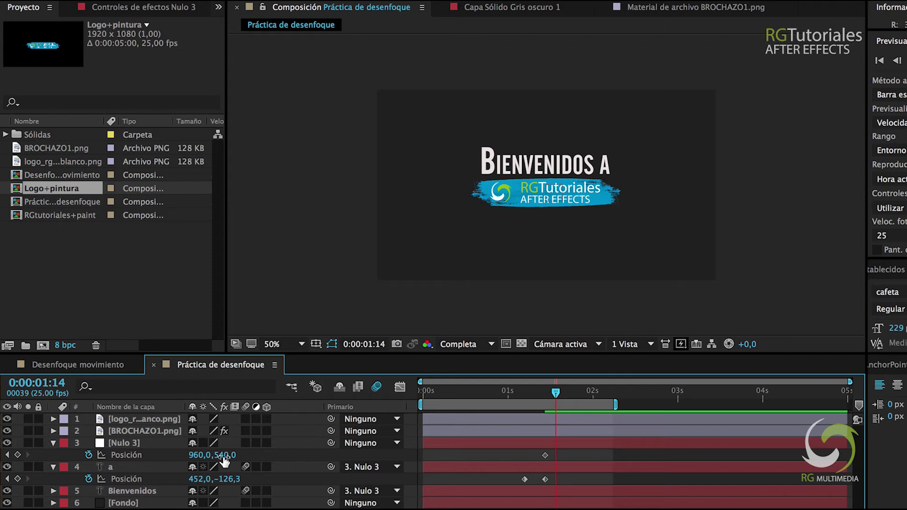
drag(224, 461, 191, 463)
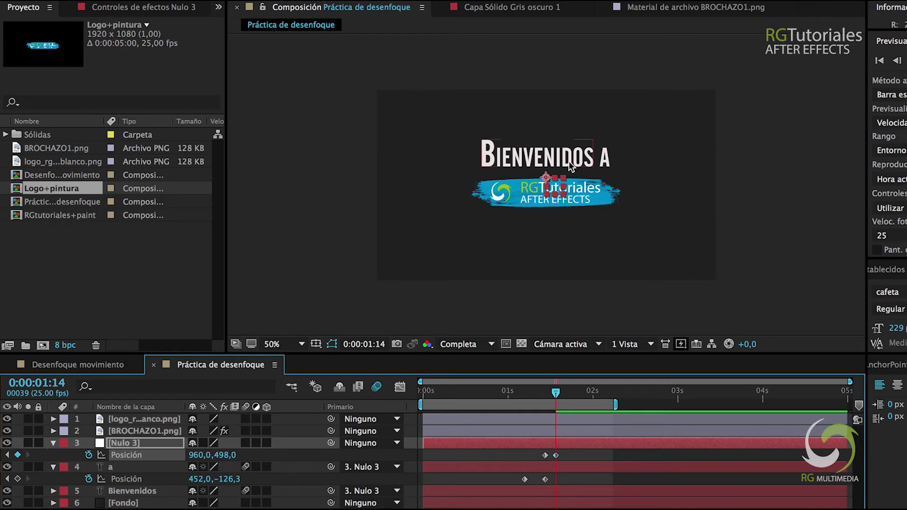
- Preview the upward movement of "Bienvenidos a" from 0:00:01:01
click(514, 393)
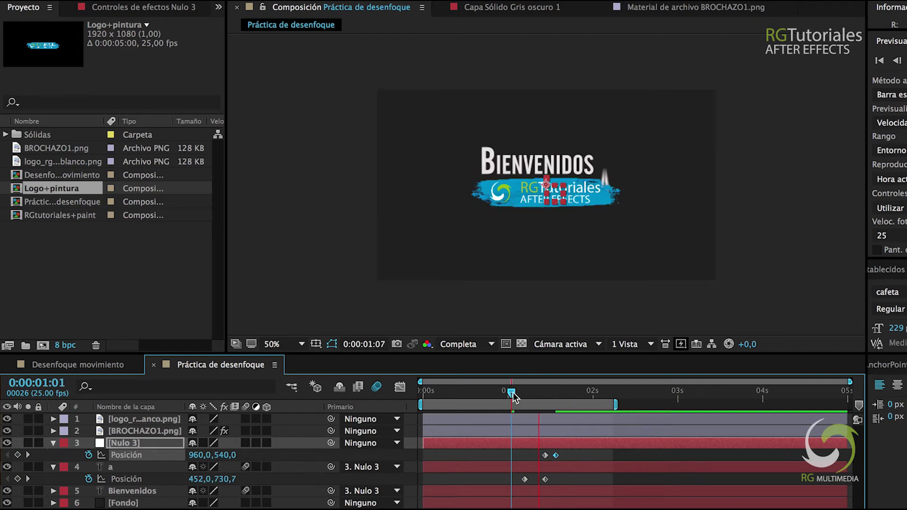
key(space)
key(space)
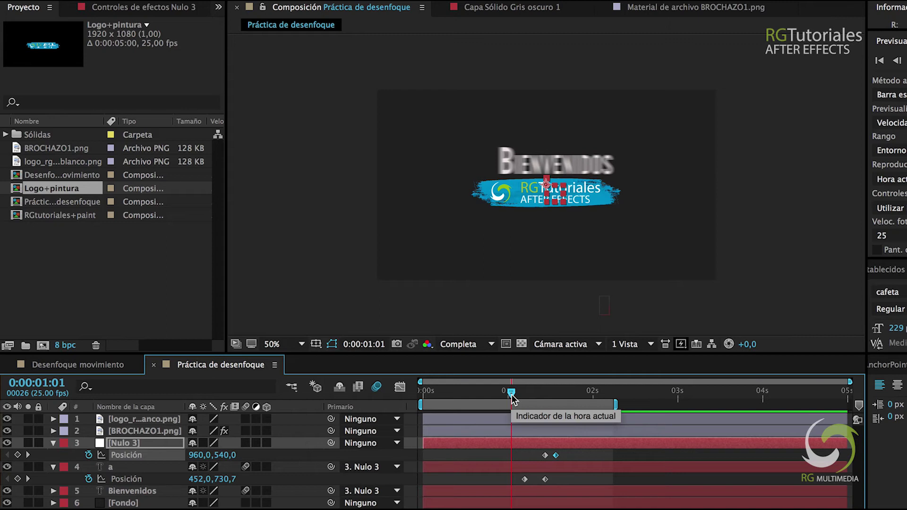
key(space)
- Copy the first Position keyframe of Nulo 3 (960, 540) to 0:00:01:16
drag(512, 395, 554, 406)
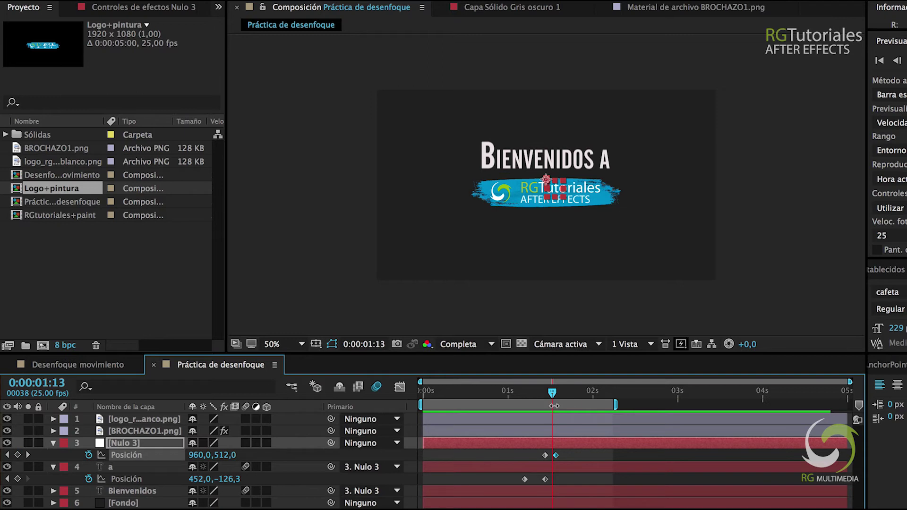
click(557, 397)
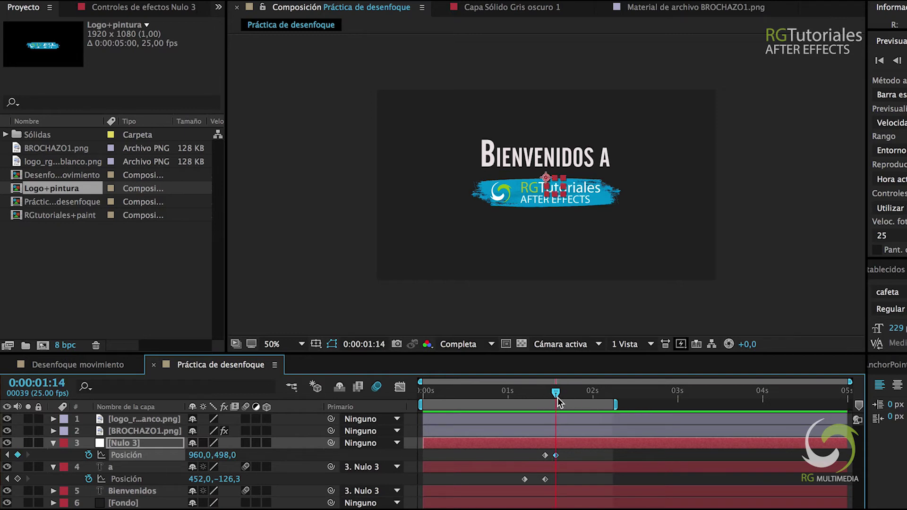
key(Page_Down)
key(Page_Down)
mouse_move(545, 456)
key(ctrl+v)
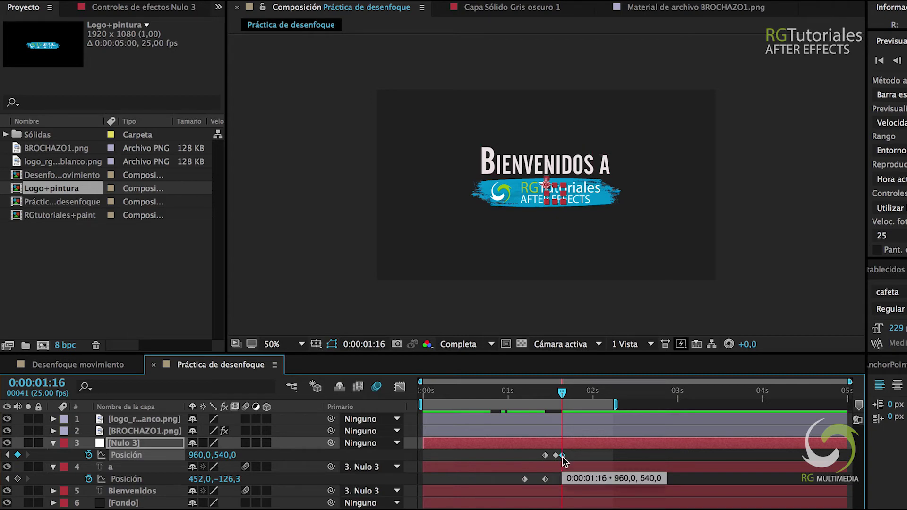
- Preview the text animation from the start and compare its bounce with the Desenfoque movimiento example
drag(426, 393, 416, 393)
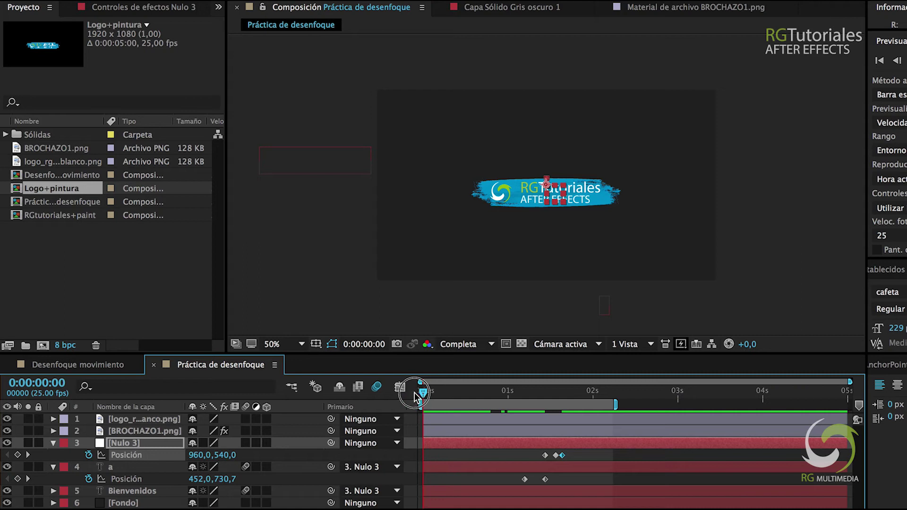
key(space)
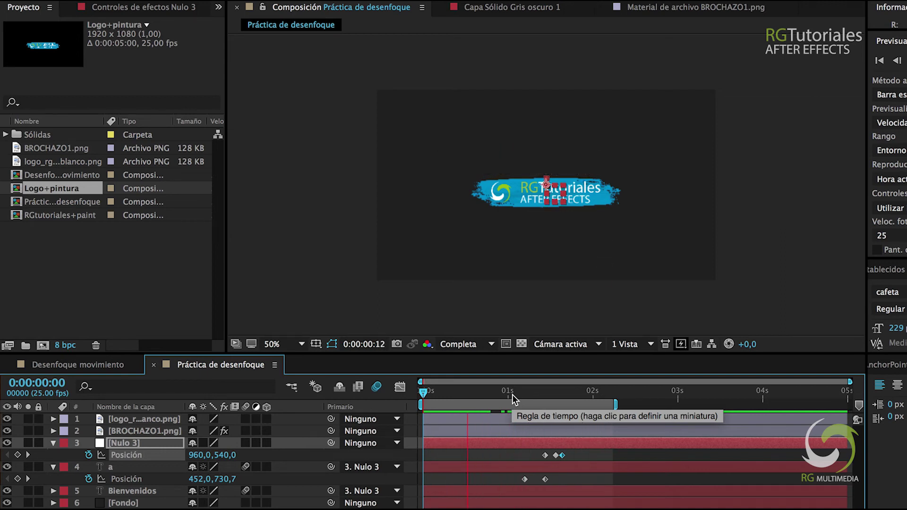
key(space)
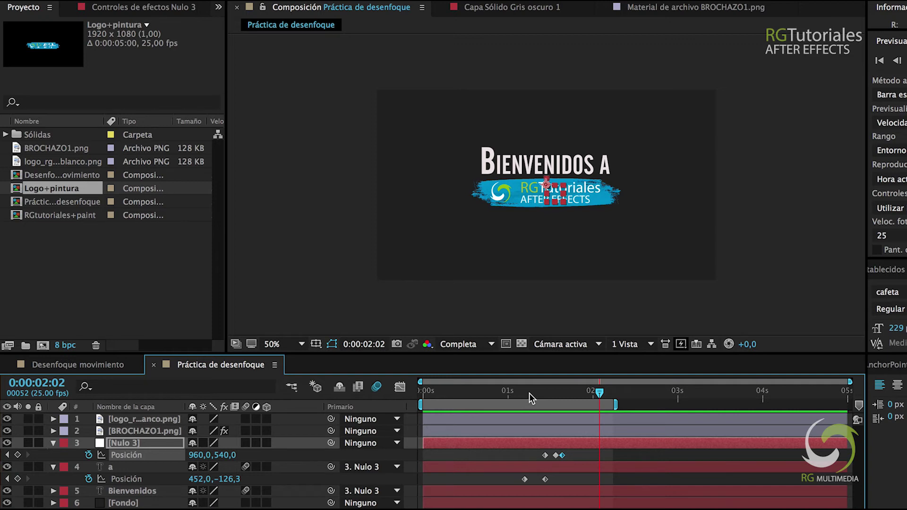
click(52, 364)
mouse_move(525, 396)
mouse_down()
mouse_move(582, 398)
mouse_move(473, 399)
mouse_move(556, 399)
mouse_up()
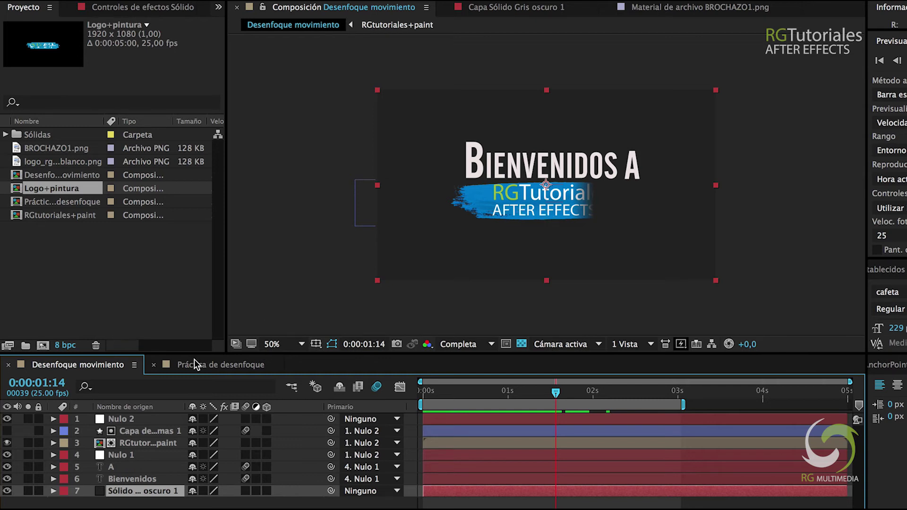
click(219, 365)
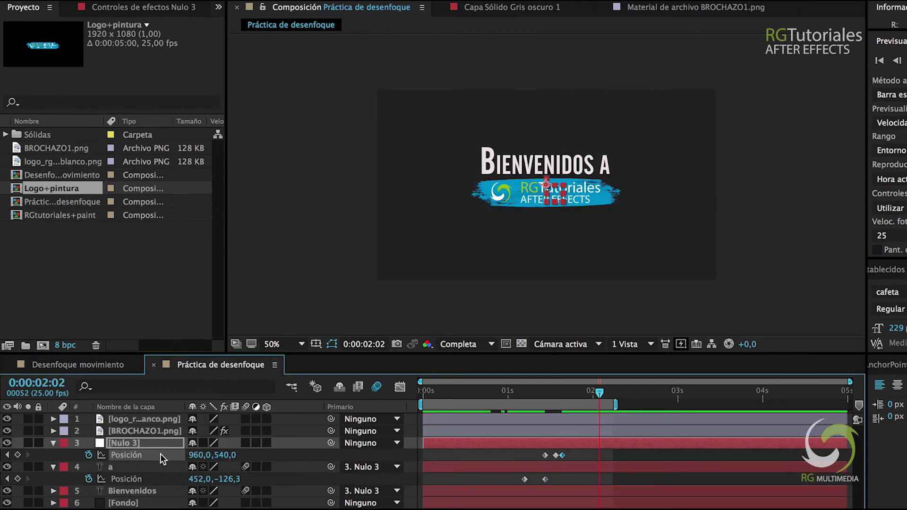
- Collapse the "a" layer and, at 0:00:01:16, precompose the logo and BROCHAZO1.png layers as "logo+pintura", transferring all attributes
click(53, 466)
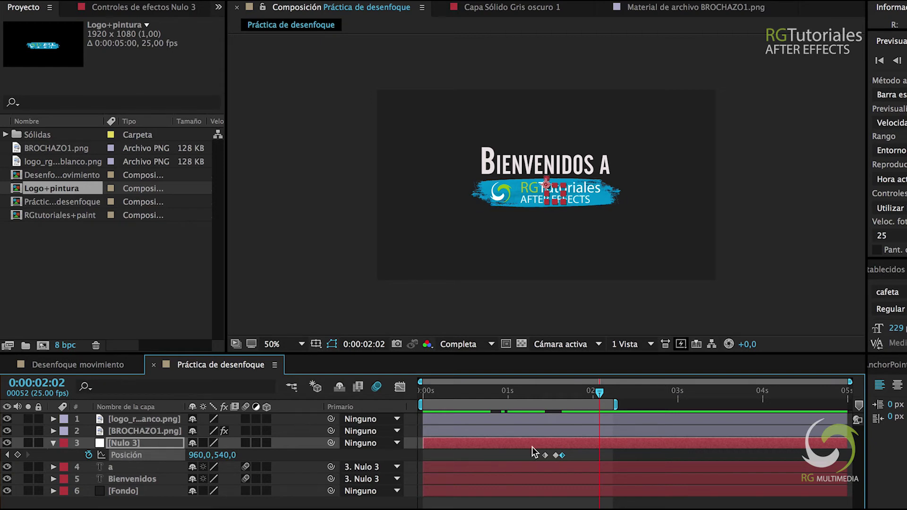
click(562, 395)
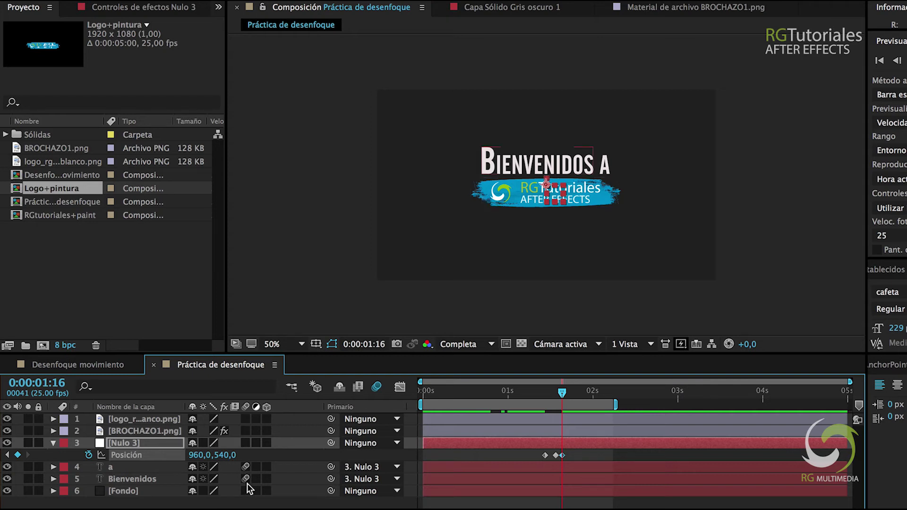
click(127, 432)
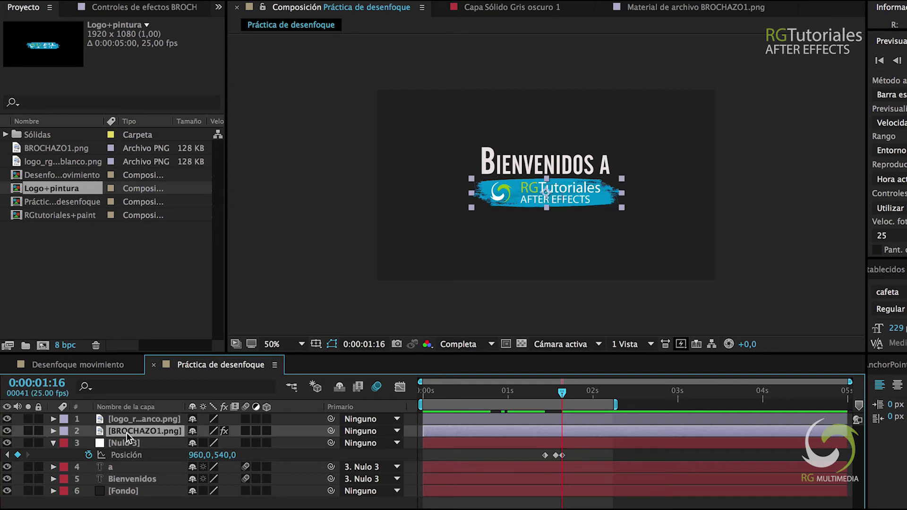
shift+click(134, 419)
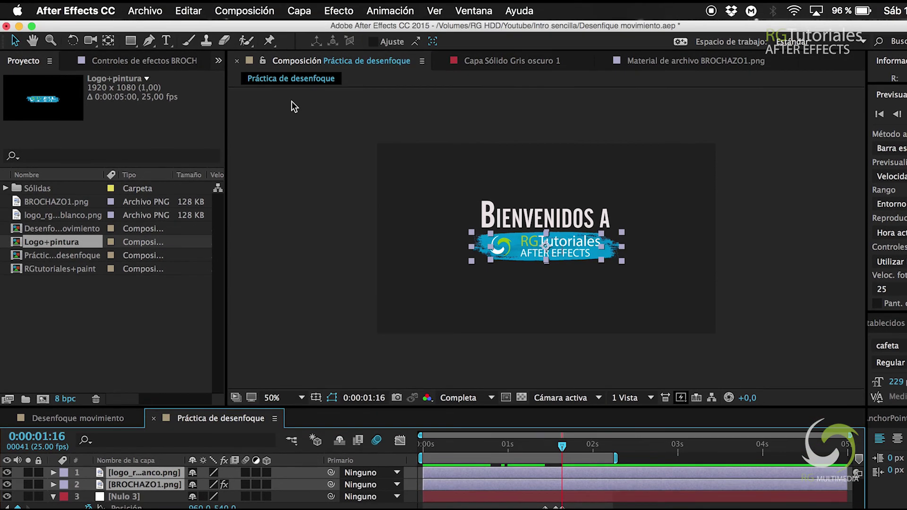
click(299, 11)
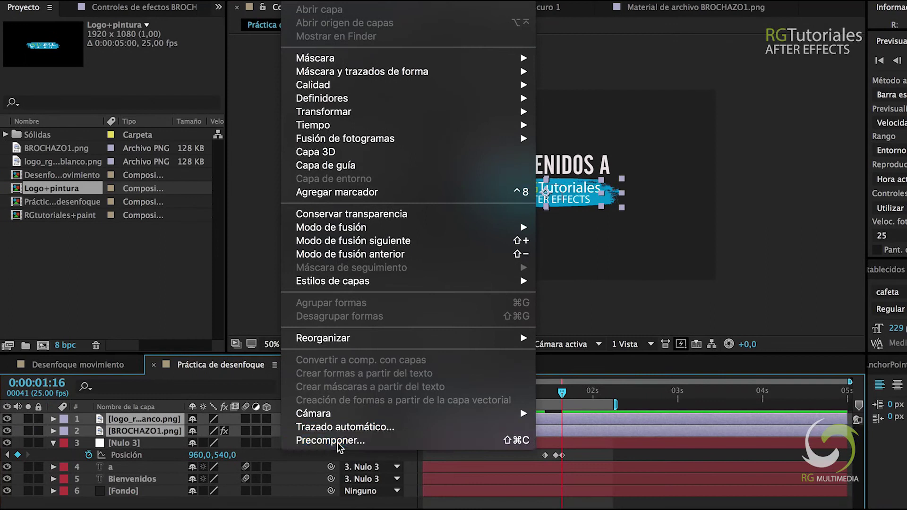
click(342, 447)
drag(368, 52, 420, 121)
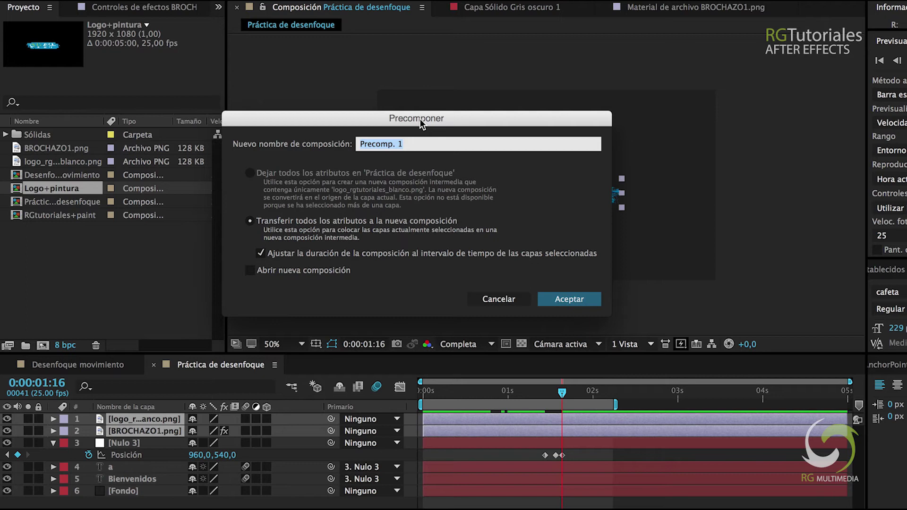
text(logo+pintura)
click(575, 298)
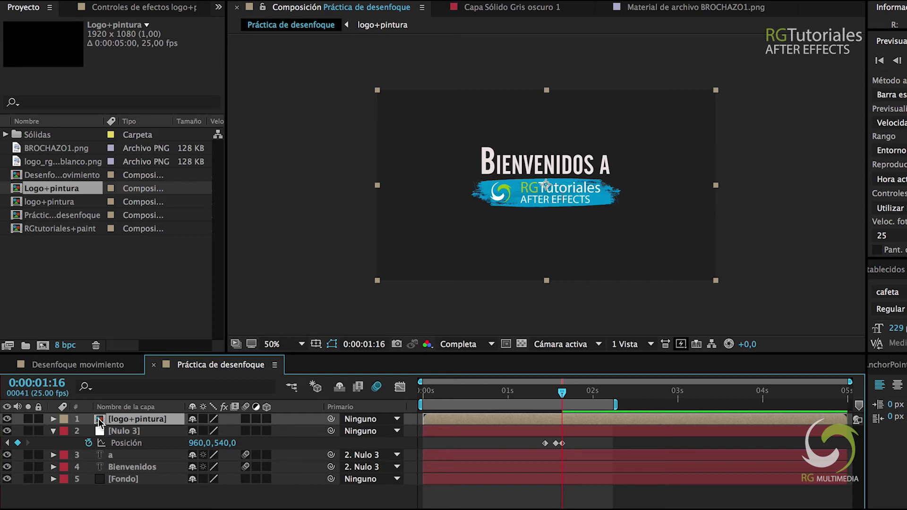
- Open the new logo+pintura precomposition, check its logo and brush-stroke layers, and close it to return to Práctica de desenfoque
double_click(123, 420)
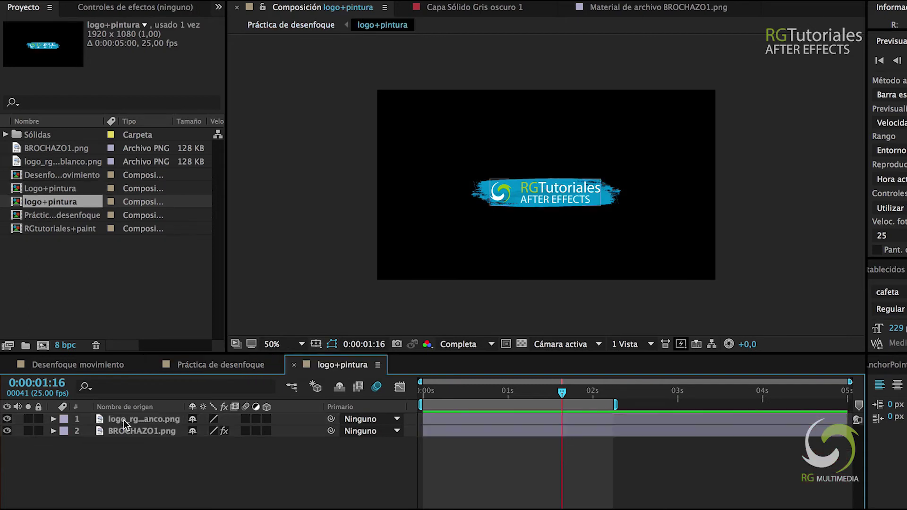
click(131, 426)
drag(124, 460, 145, 421)
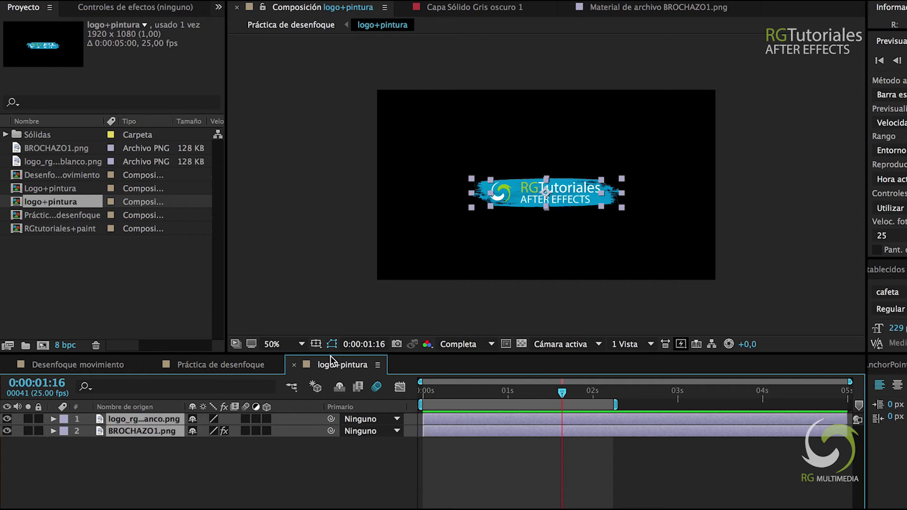
click(293, 367)
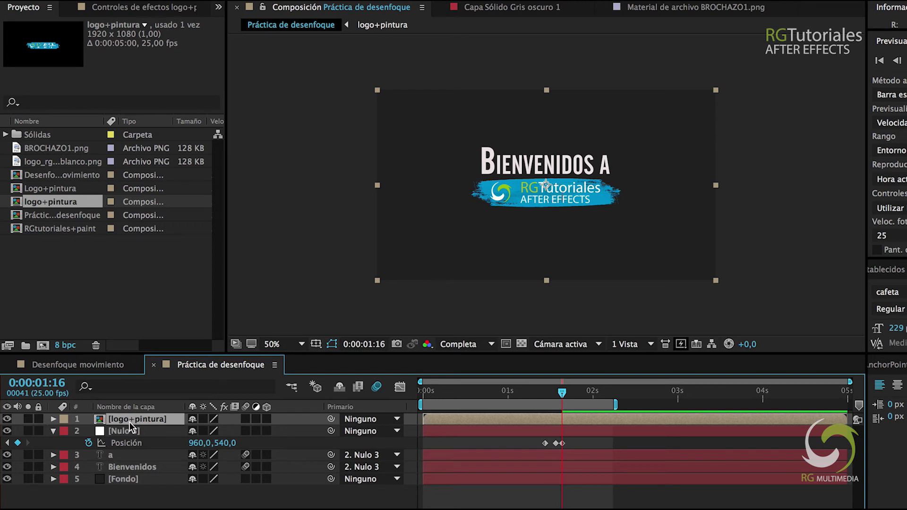
- With no layer selected, draw a rectangle shape layer that completely covers the brush-stroke logo
mouse_move(562, 398)
mouse_down()
mouse_move(626, 395)
mouse_move(487, 395)
mouse_move(550, 406)
mouse_move(561, 397)
mouse_up()
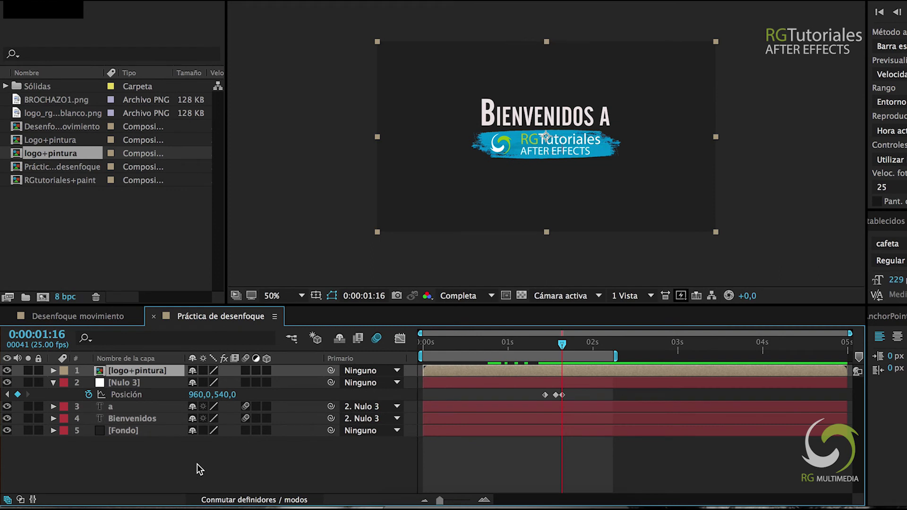
click(197, 466)
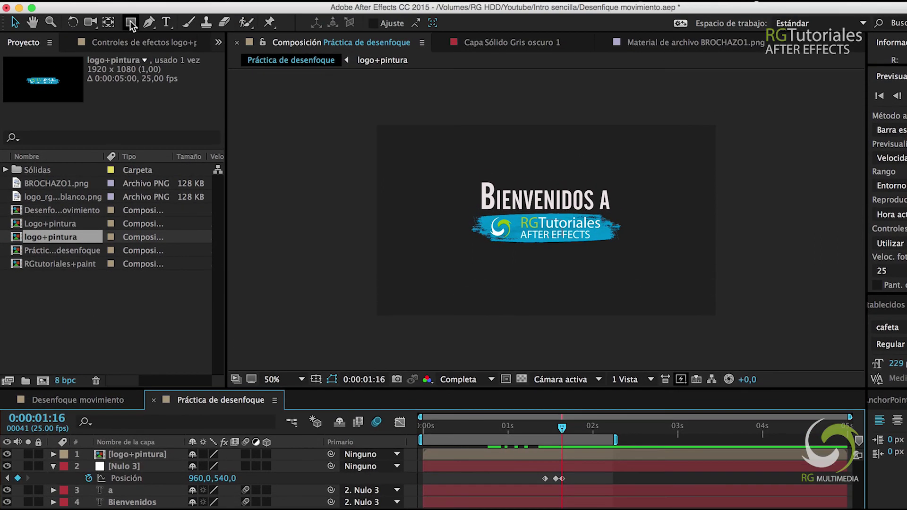
click(131, 23)
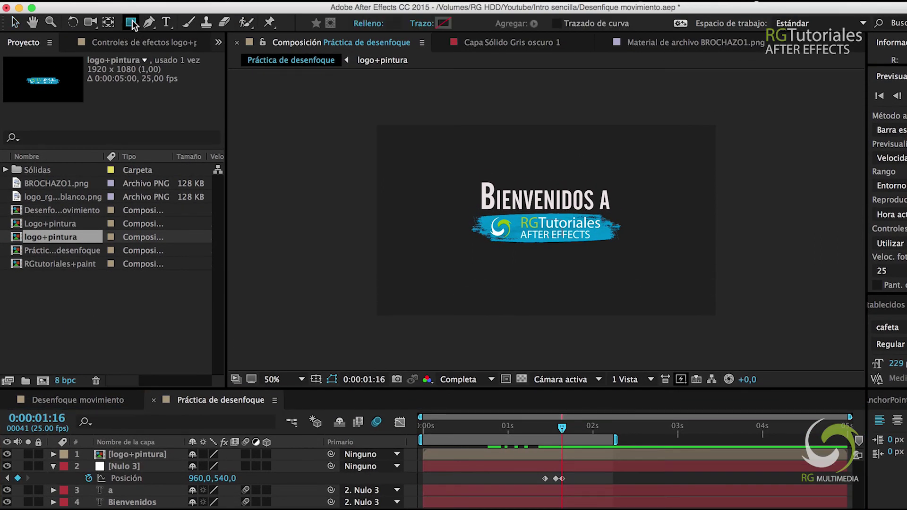
drag(463, 214, 630, 250)
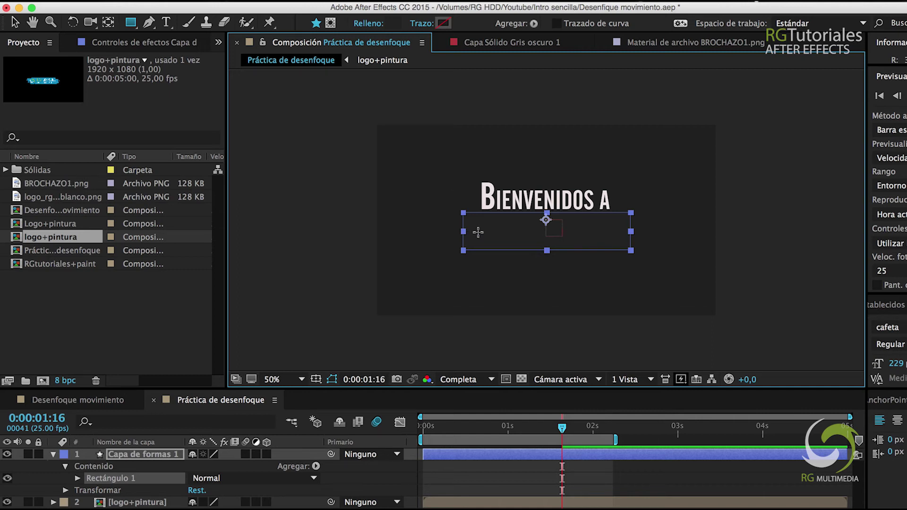
- Rename the rectangle shape layer as "Matte" and collapse its properties
click(130, 455)
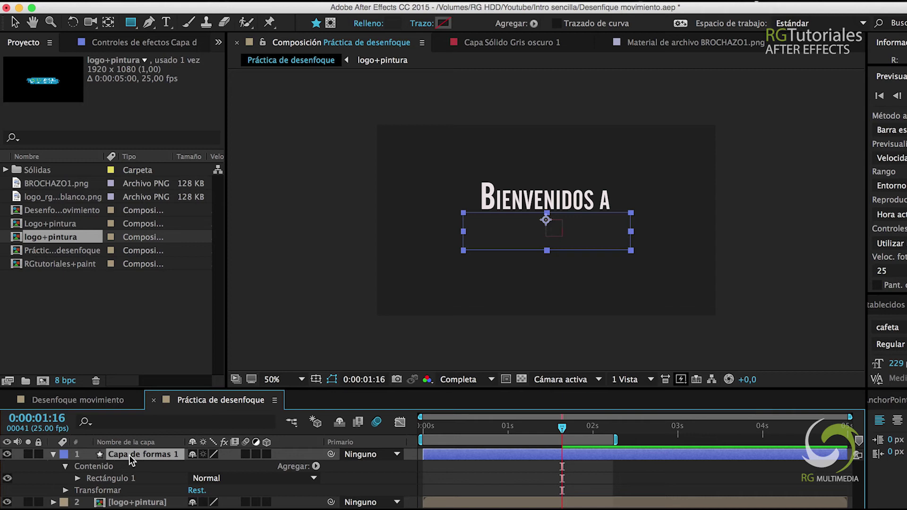
key(Return)
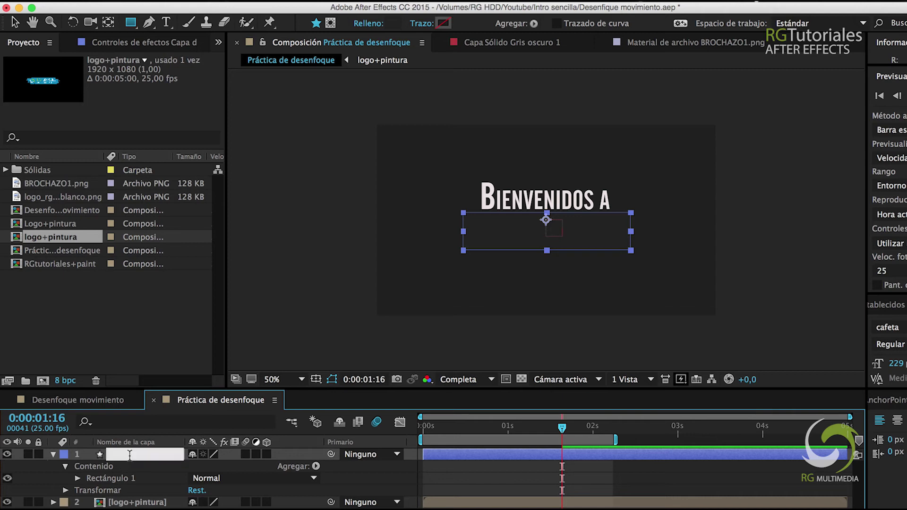
text(Matte)
key(Return)
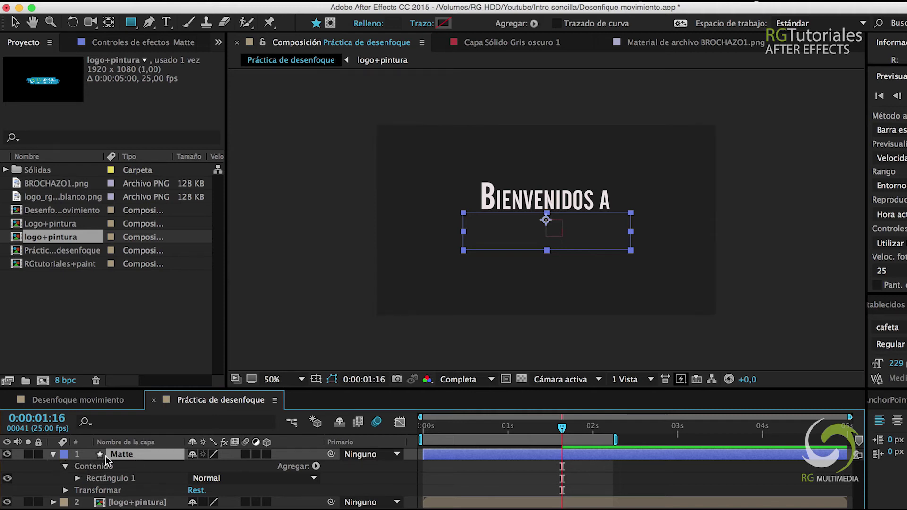
click(53, 453)
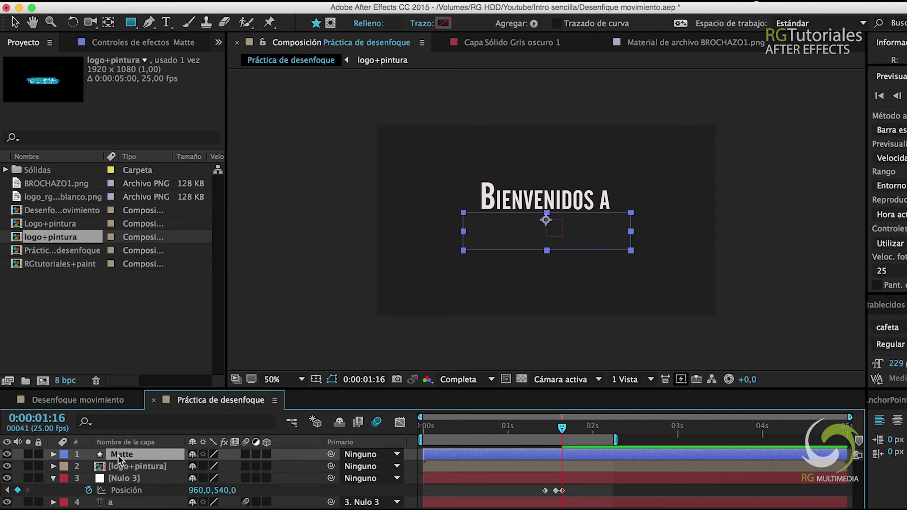
- Add a Position keyframe to Matte at 0:00:01:16 and shift it to shortly before the 2-second mark
key(p)
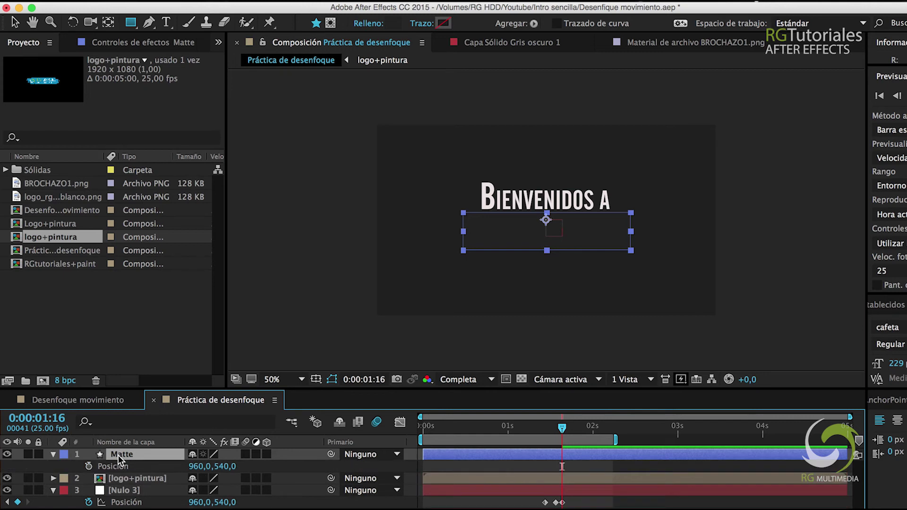
click(89, 466)
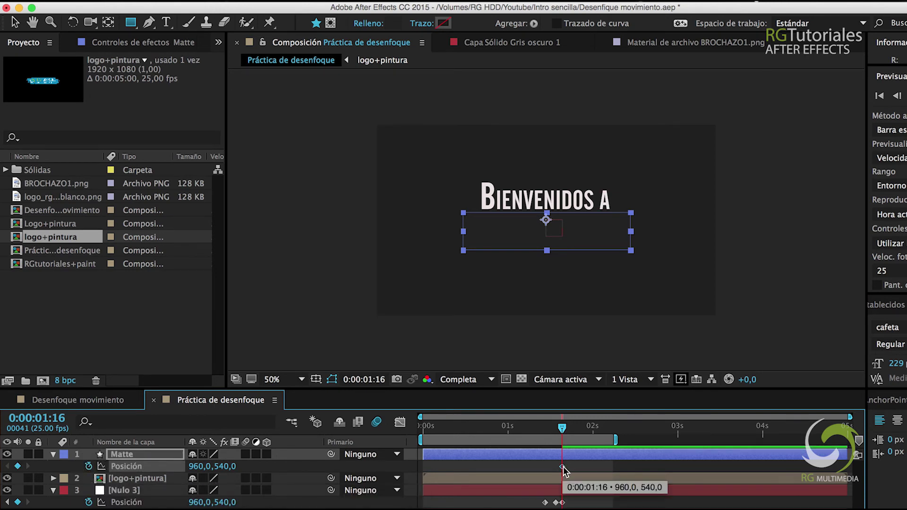
drag(563, 467, 583, 464)
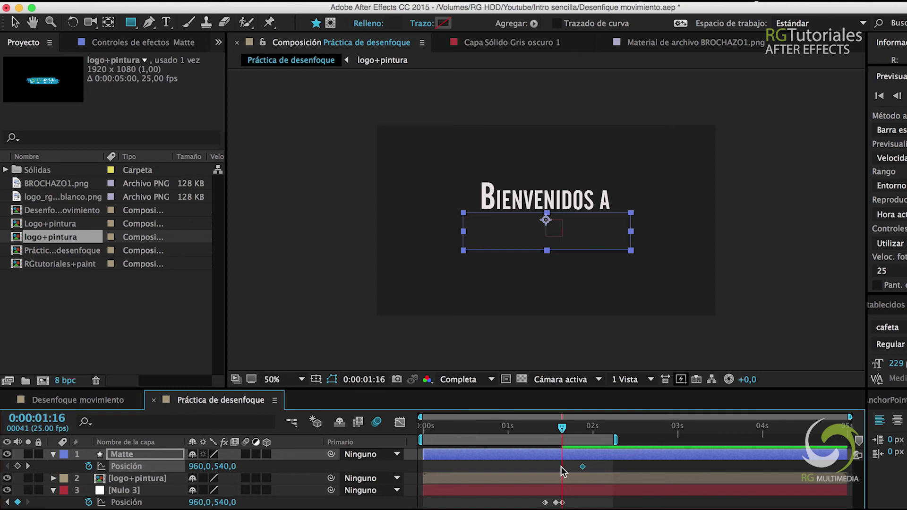
- At 0:00:01:16, move Matte horizontally out of frame to the left, to X -672, and preview the animation
key(v)
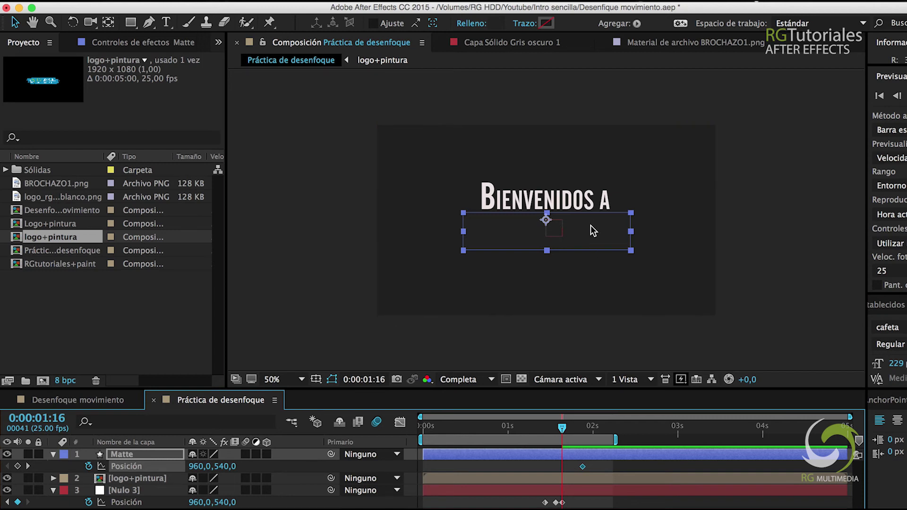
drag(590, 226, 305, 242)
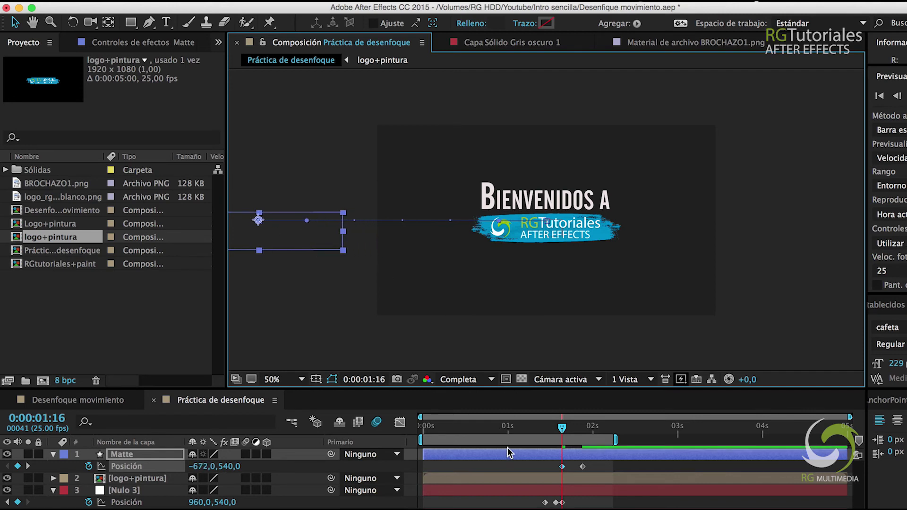
click(528, 434)
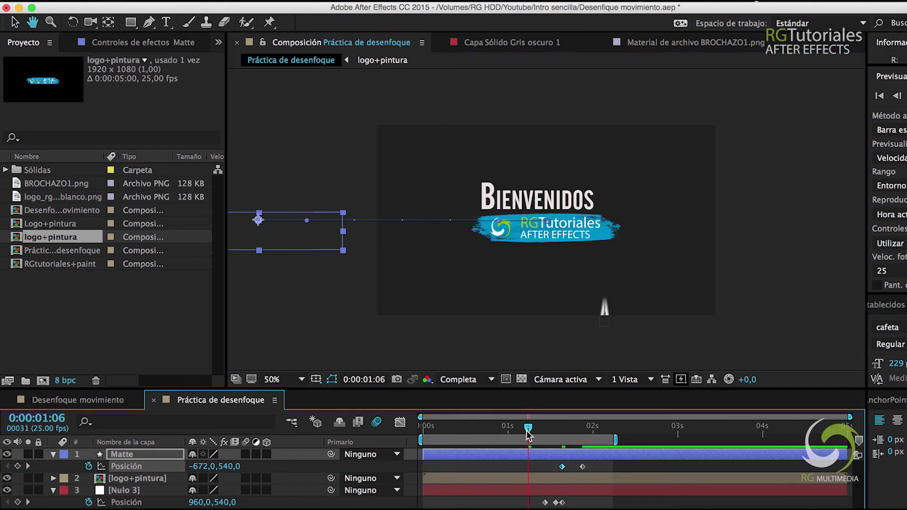
key(space)
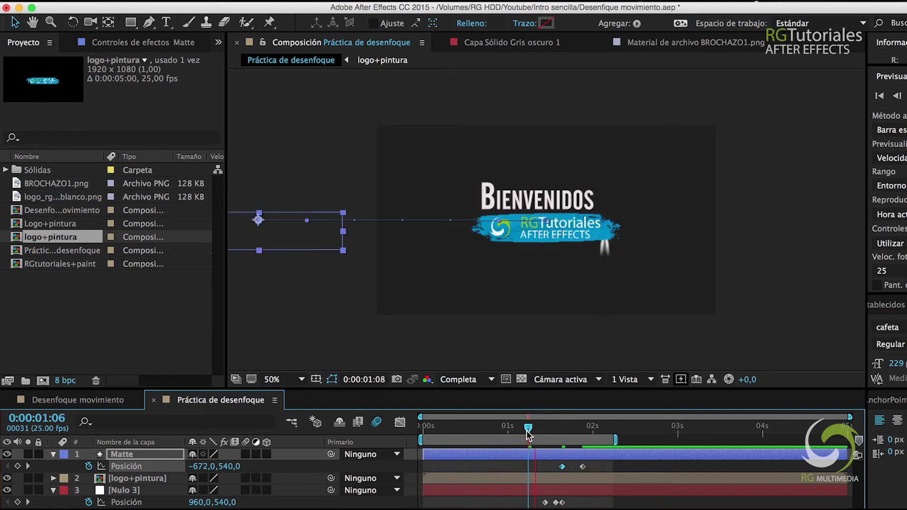
click(541, 432)
drag(540, 432, 543, 433)
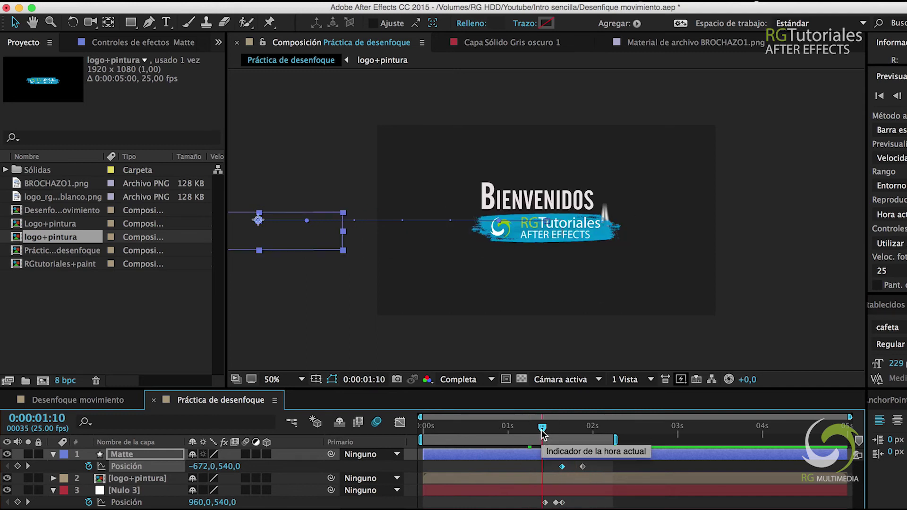
- Check the logo reveal around 0:00:01:16 in the Desenfoque movimiento composition, and return to Práctica de desenfoque
click(69, 400)
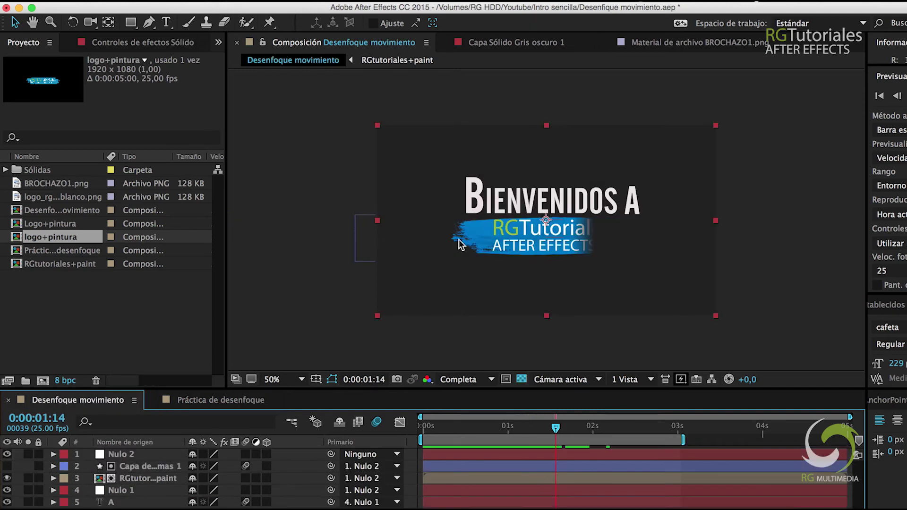
mouse_move(555, 429)
mouse_down()
mouse_move(535, 432)
mouse_move(565, 430)
mouse_move(528, 432)
mouse_move(578, 432)
mouse_move(538, 432)
mouse_move(561, 438)
mouse_up()
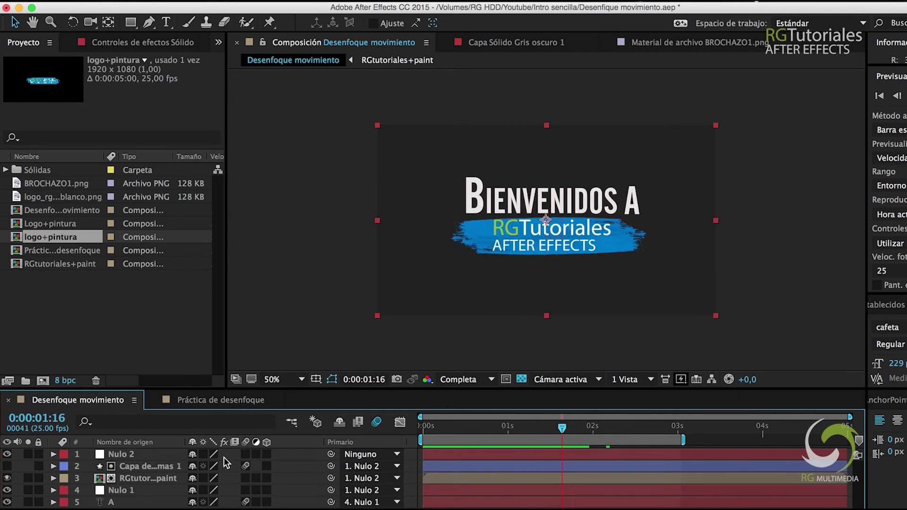
click(227, 406)
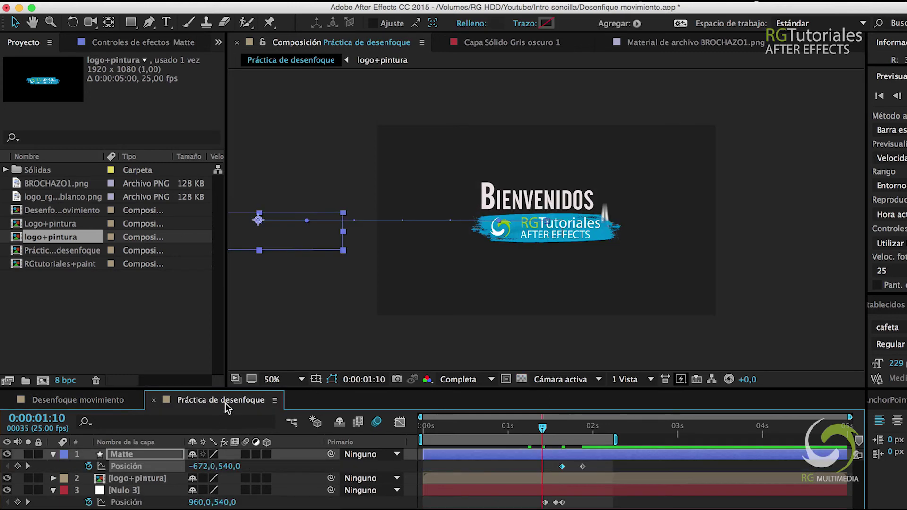
- Show the layer modes and set the track matte of the logo+pintura layer to Alfa
click(149, 480)
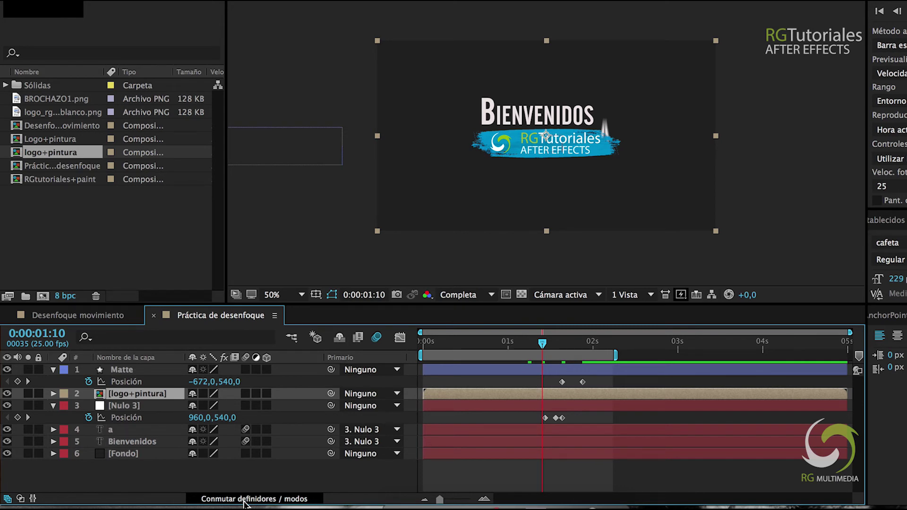
click(244, 500)
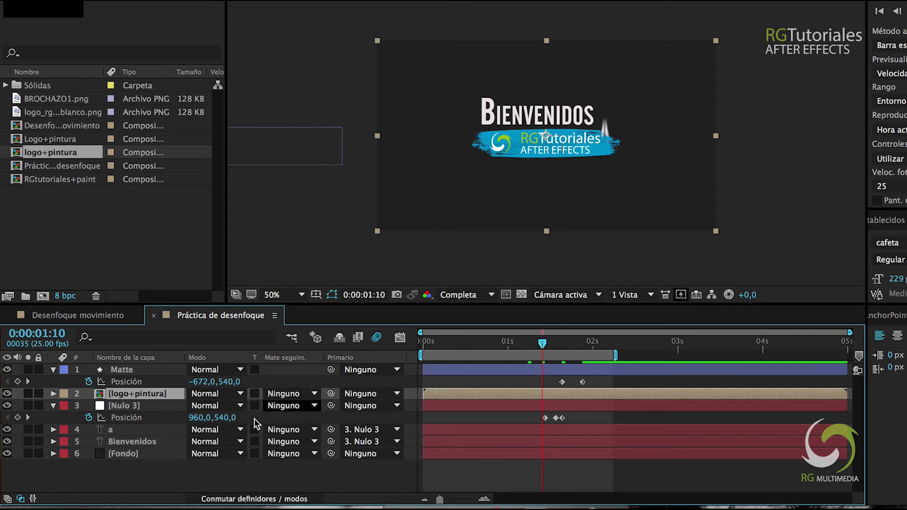
click(301, 394)
click(308, 430)
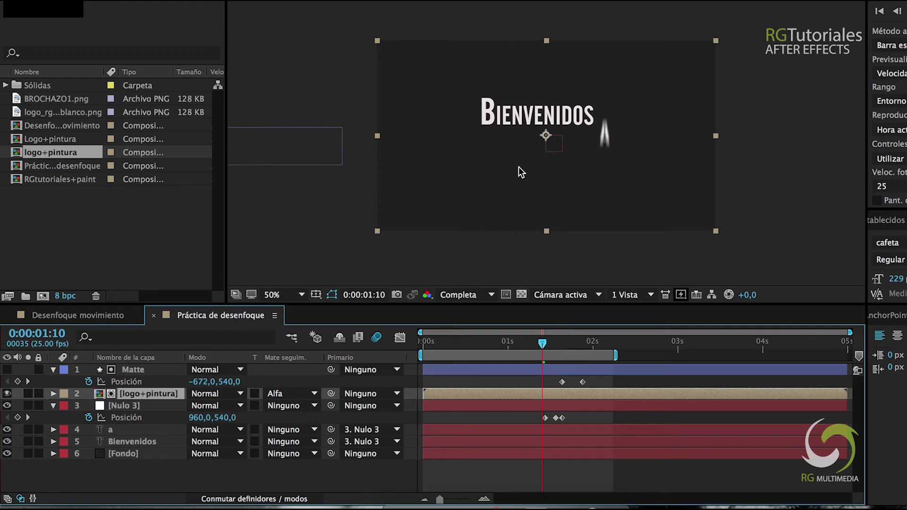
- Preview the composition and scrub between about 0:00:01:13 and 0:00:01:23 to examine how Matte's movement reveals the logo
click(521, 346)
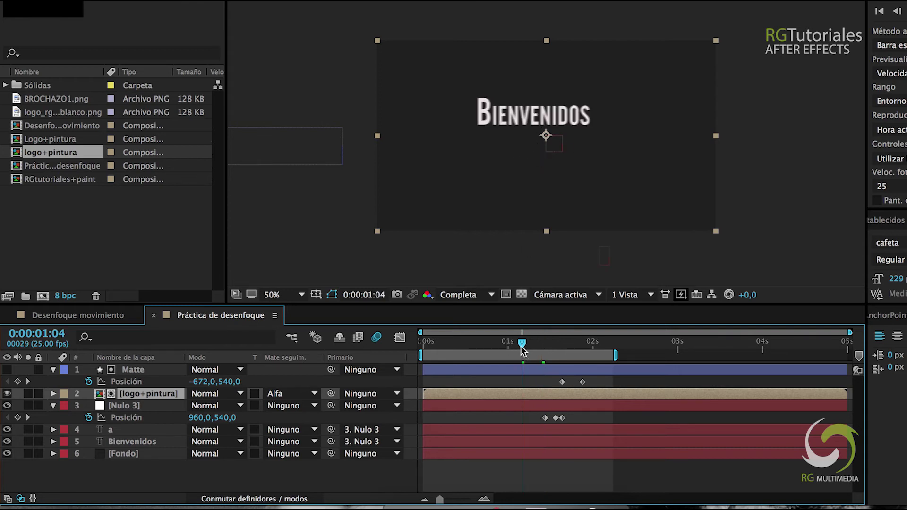
key(space)
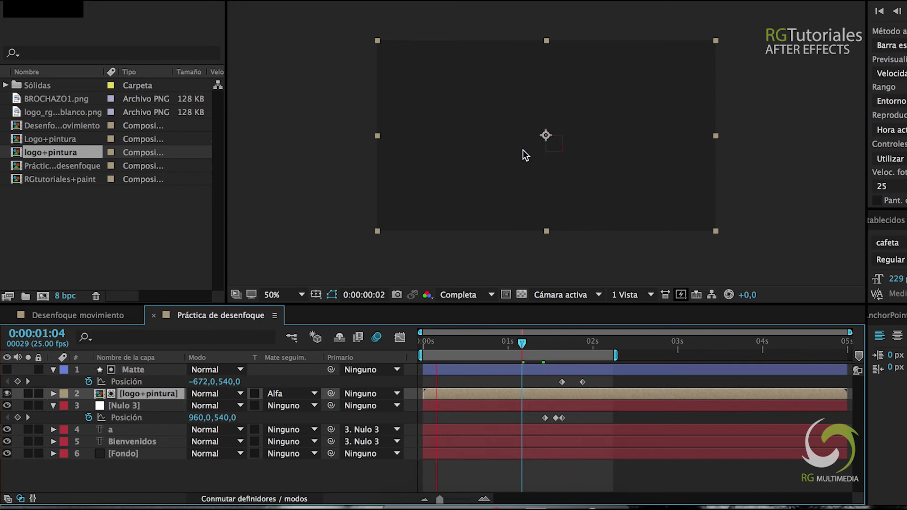
click(569, 344)
drag(569, 344, 576, 343)
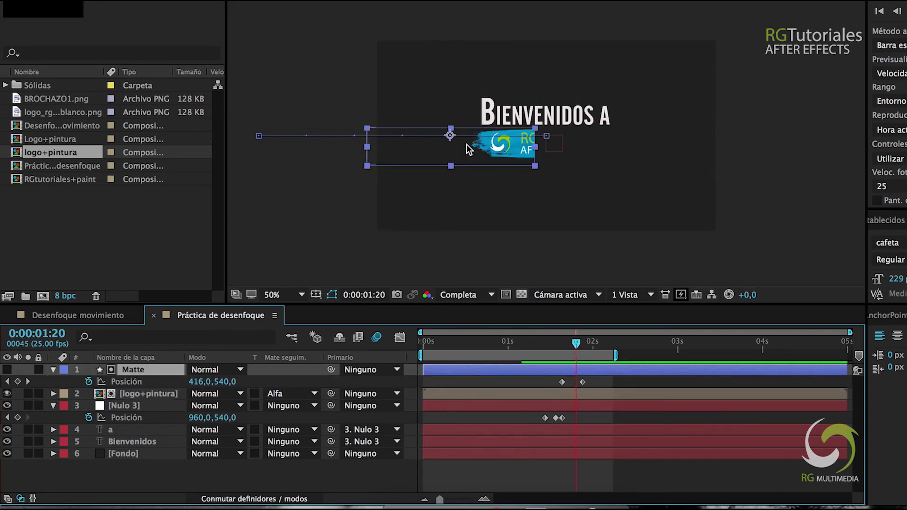
click(551, 342)
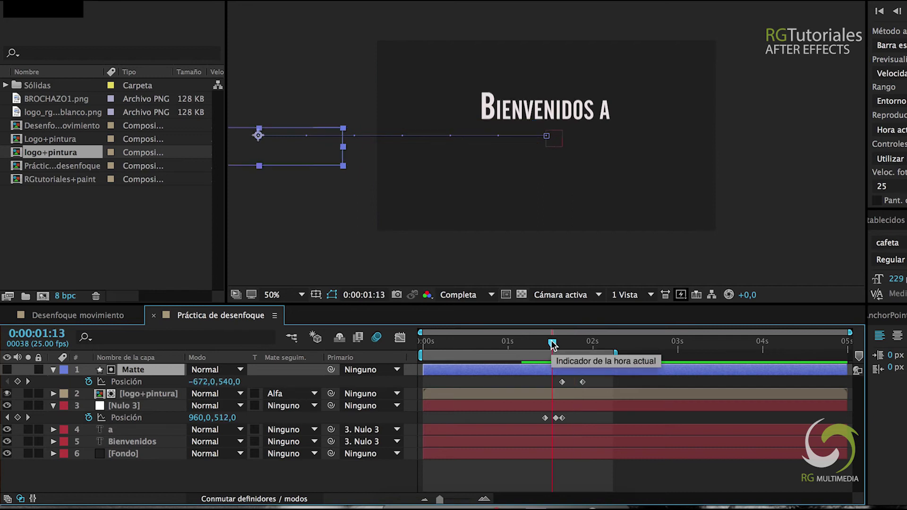
drag(552, 342, 573, 342)
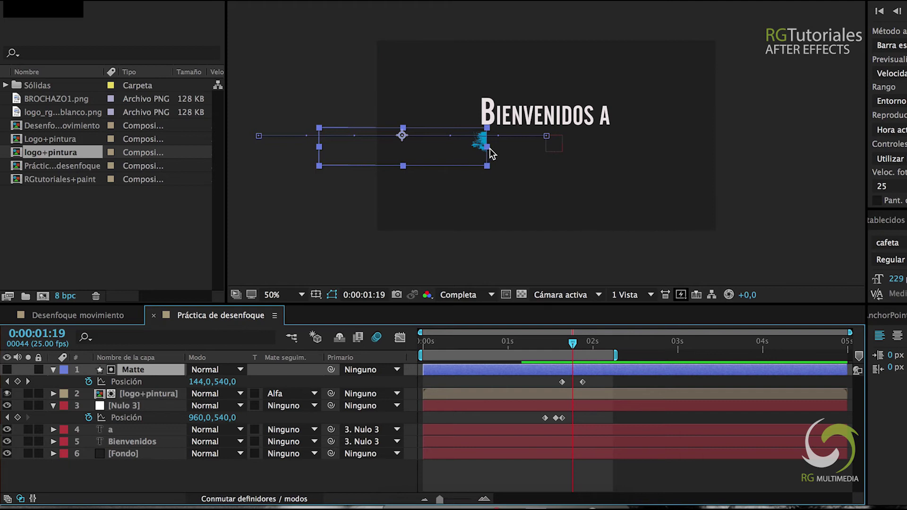
drag(572, 343, 568, 347)
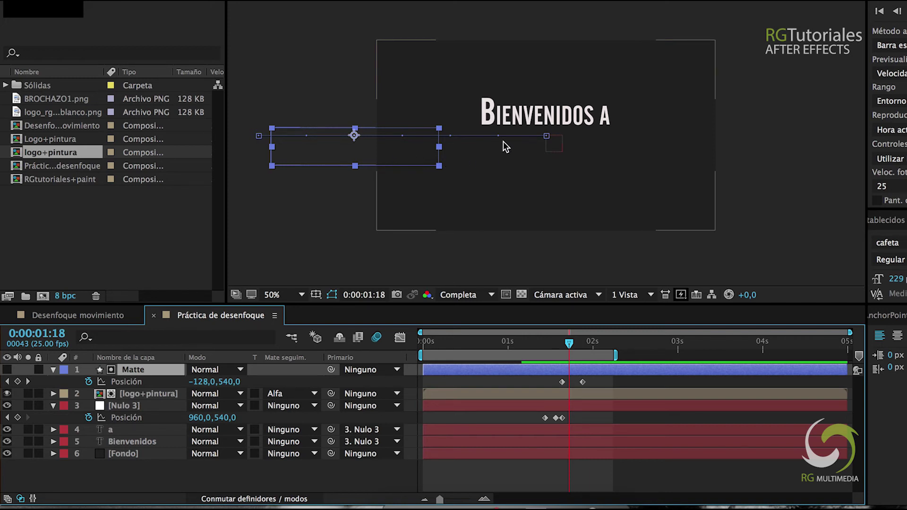
drag(569, 344, 585, 344)
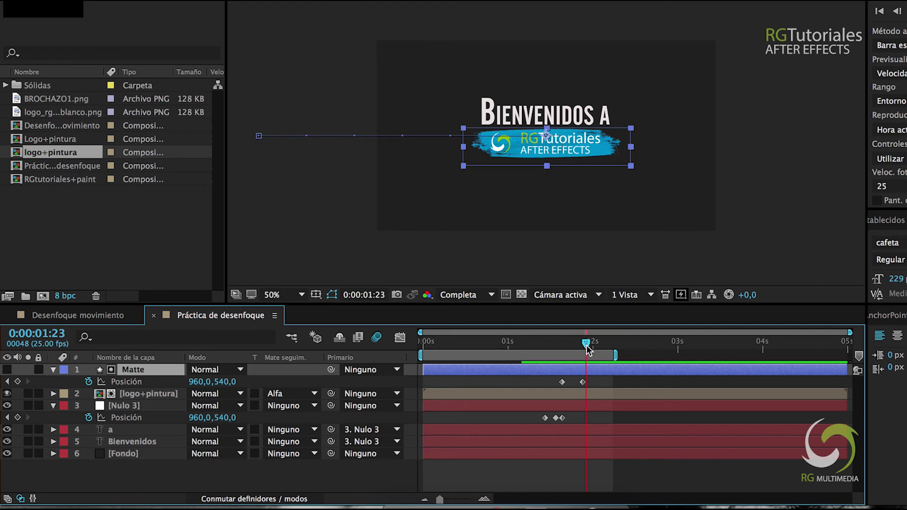
mouse_move(587, 347)
mouse_down()
mouse_move(572, 347)
mouse_move(589, 348)
mouse_up()
- Compare the logo+pintura and Matte layers while scrubbing from 0:00:01:17 to 0:00:01:24, and play the result
click(146, 395)
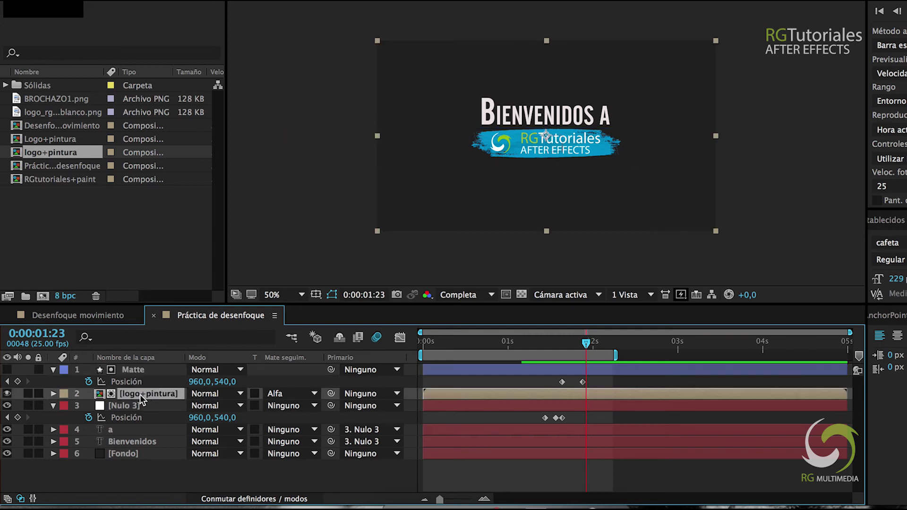
drag(585, 341, 565, 346)
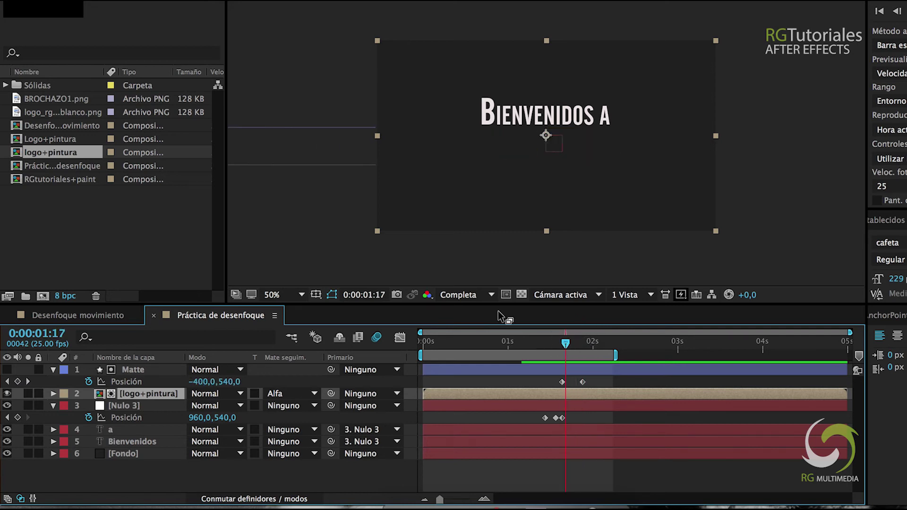
click(341, 144)
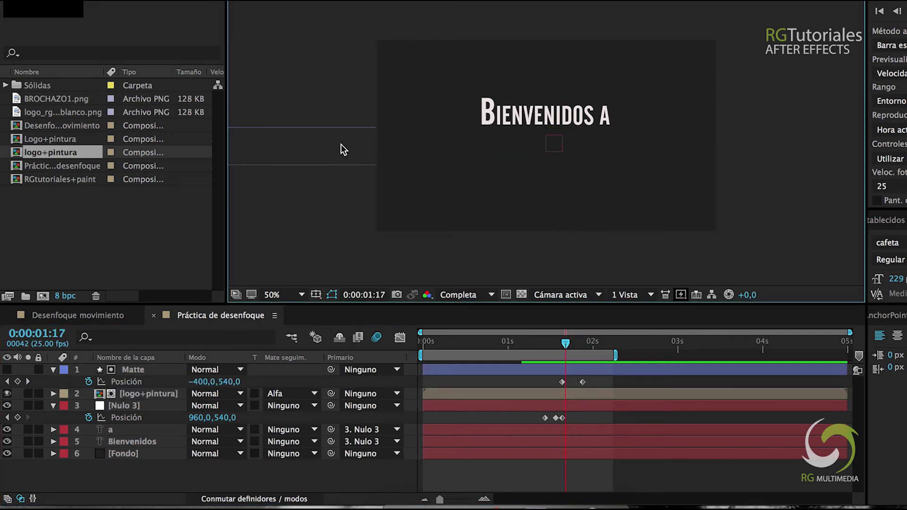
click(167, 370)
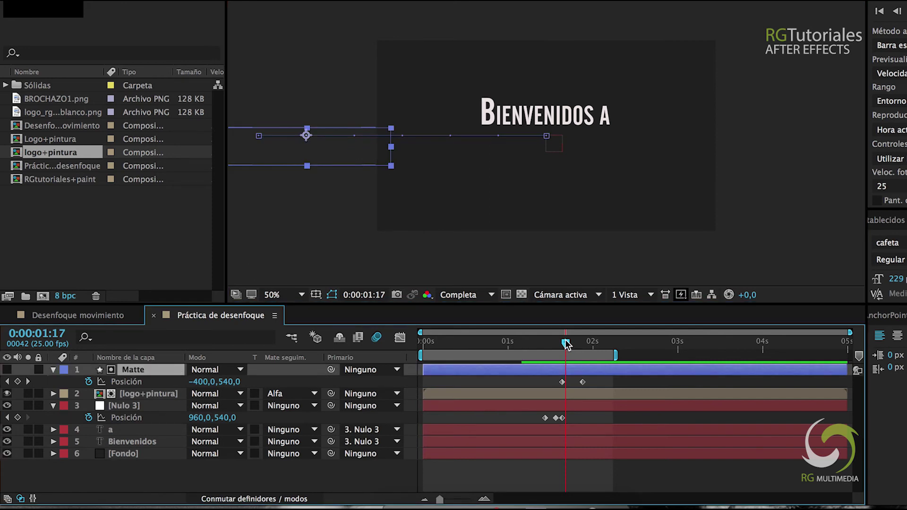
key(ctrl+Down)
drag(566, 345, 590, 332)
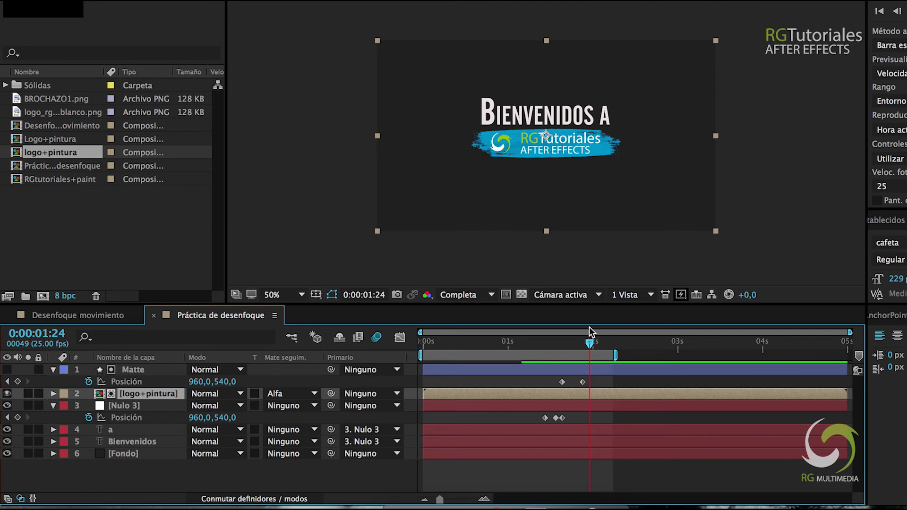
key(space)
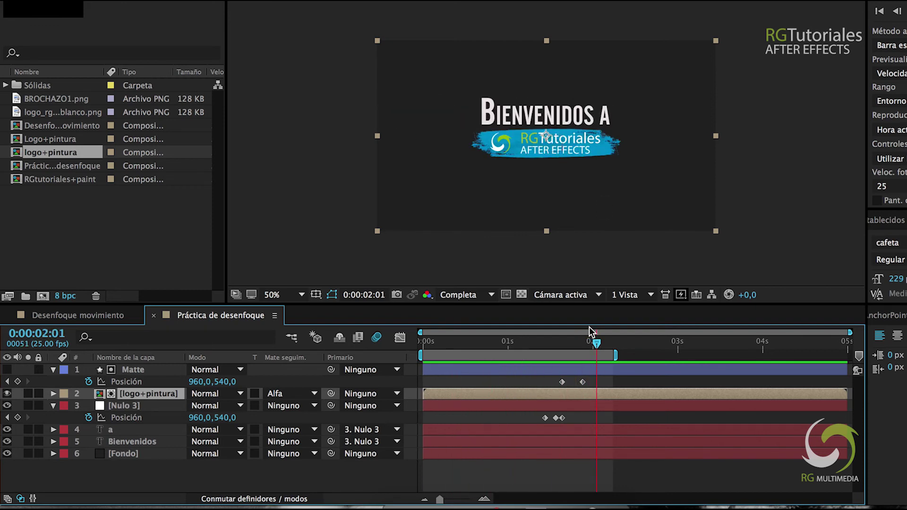
- Play the finished Desenfoque movimiento animation as a reference and go back to Práctica de desenfoque
click(82, 318)
key(space)
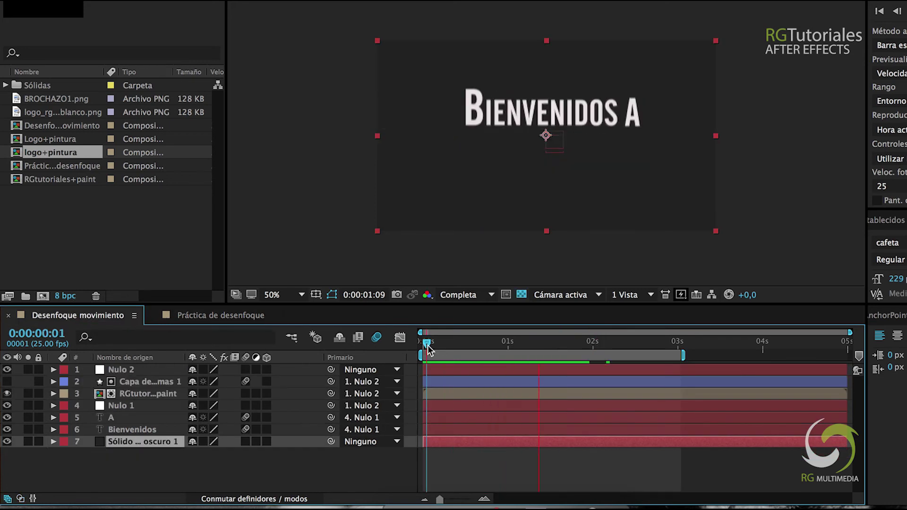
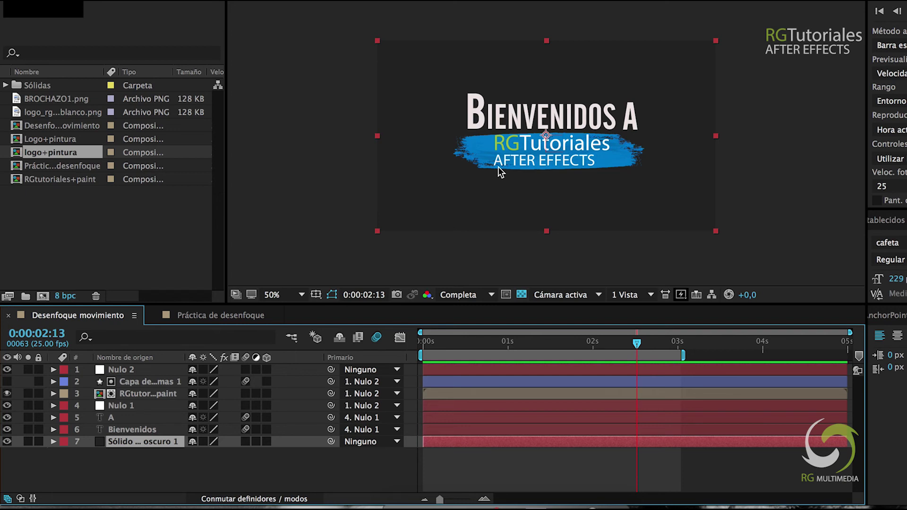
click(226, 315)
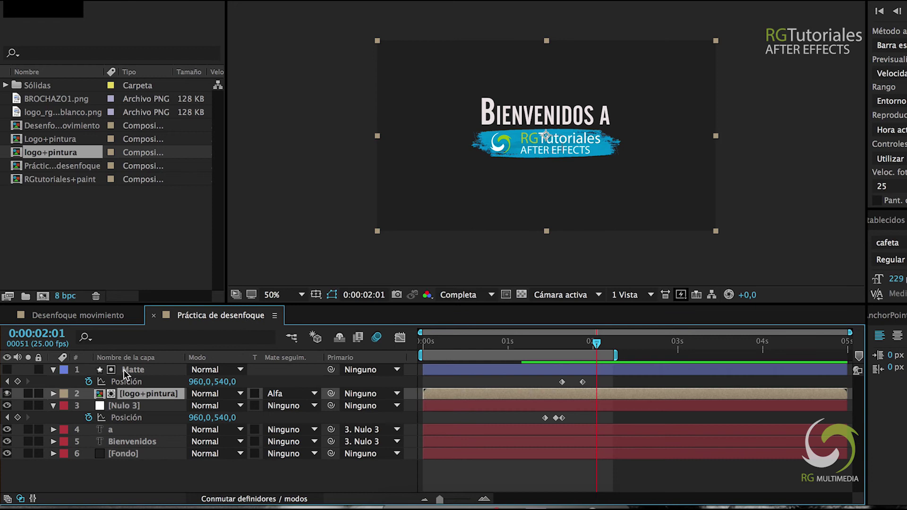
- Collapse Matte and Nulo 3, reveal Bienvenidos' Position keyframes, and set the current time to its first keyframe at 0:00:00:18
click(53, 370)
click(52, 394)
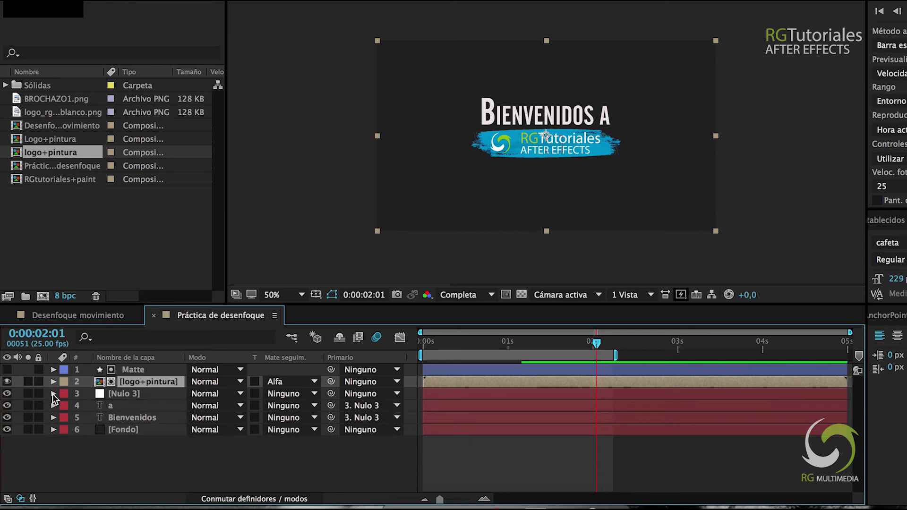
click(125, 419)
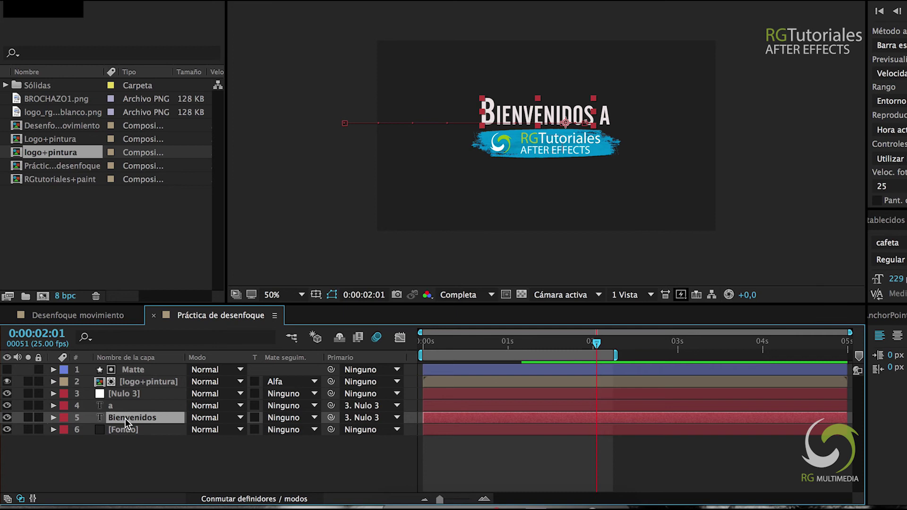
key(p)
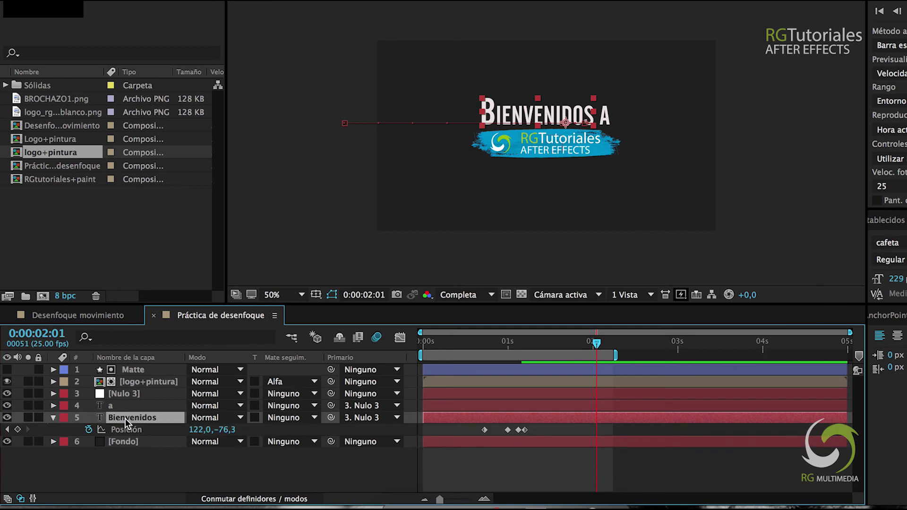
click(482, 345)
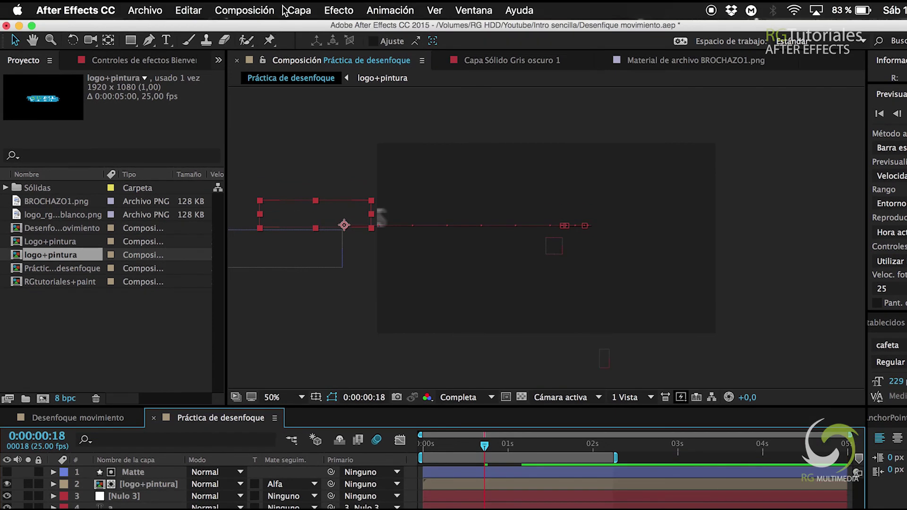
- Create another null object and place it at the top of the layer stack, above Matte
click(295, 11)
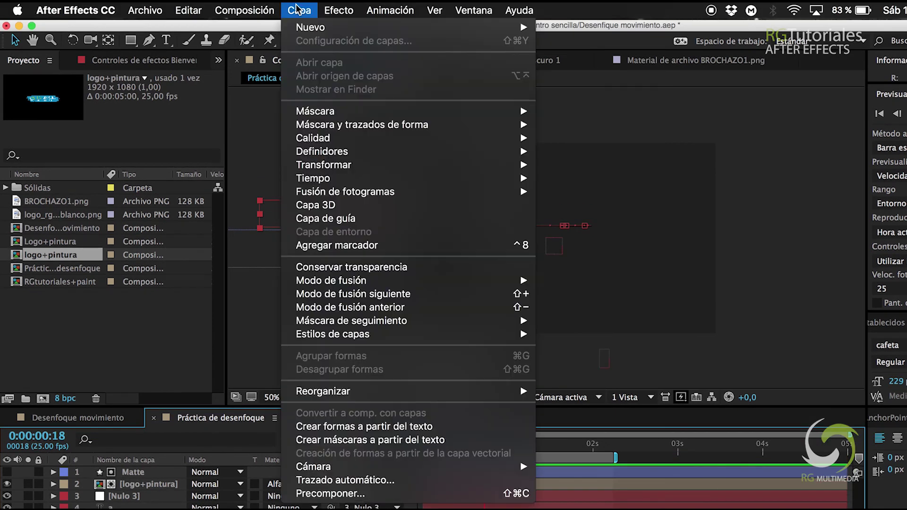
mouse_move(307, 27)
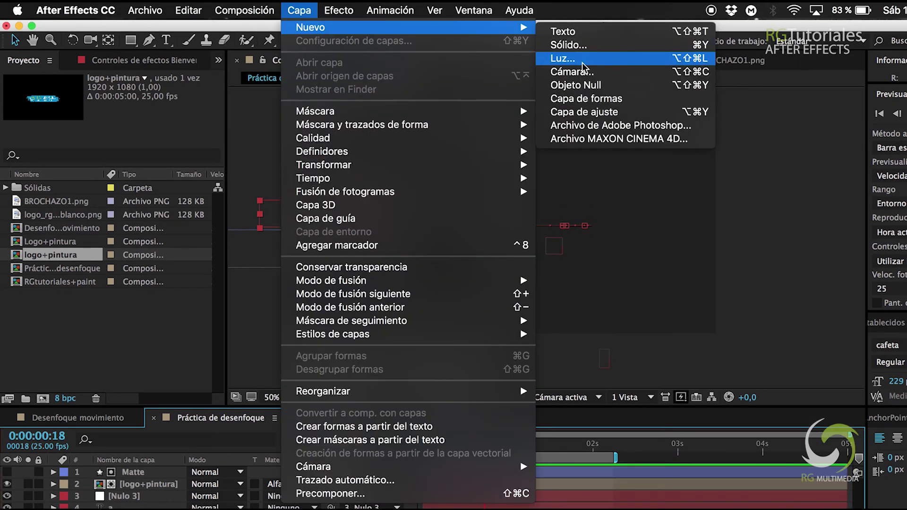
click(579, 86)
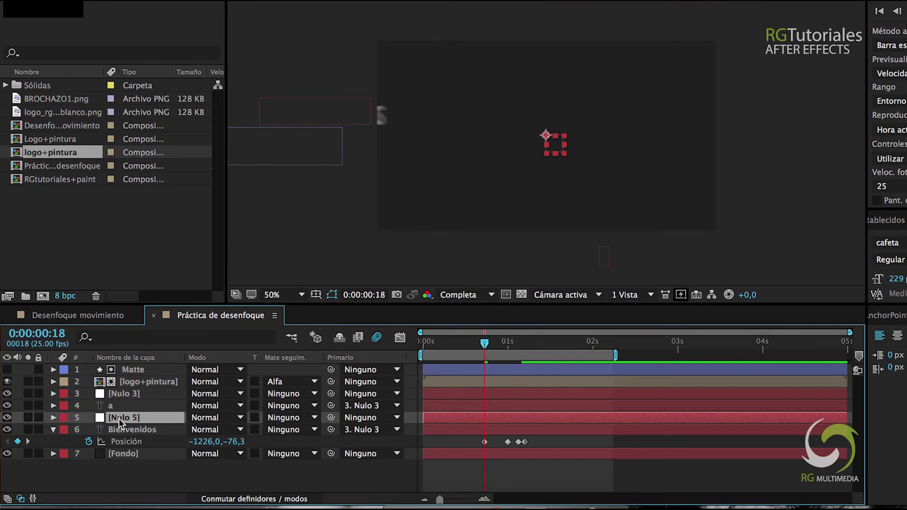
drag(123, 417, 132, 367)
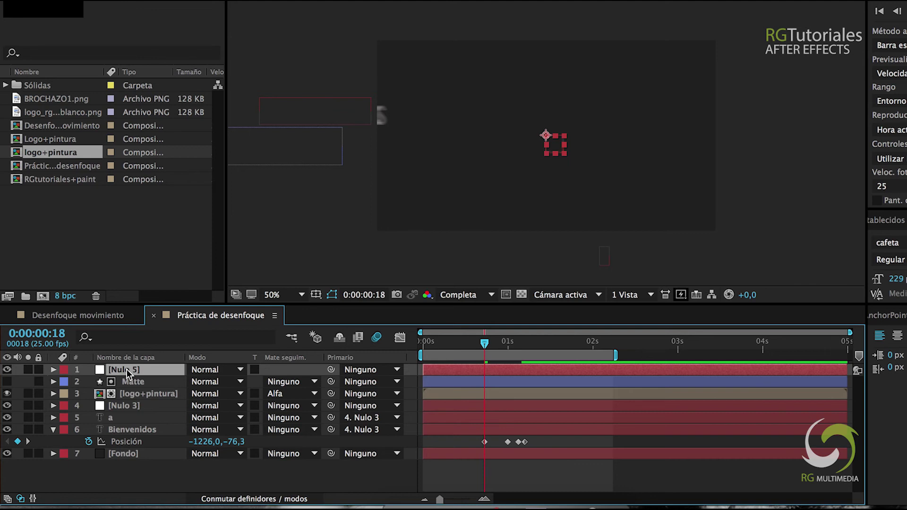
- Reveal Nulo 5's Scale and set a 100% keyframe at 0:00:00:18, aligned with Bienvenidos' first Position keyframe
key(s)
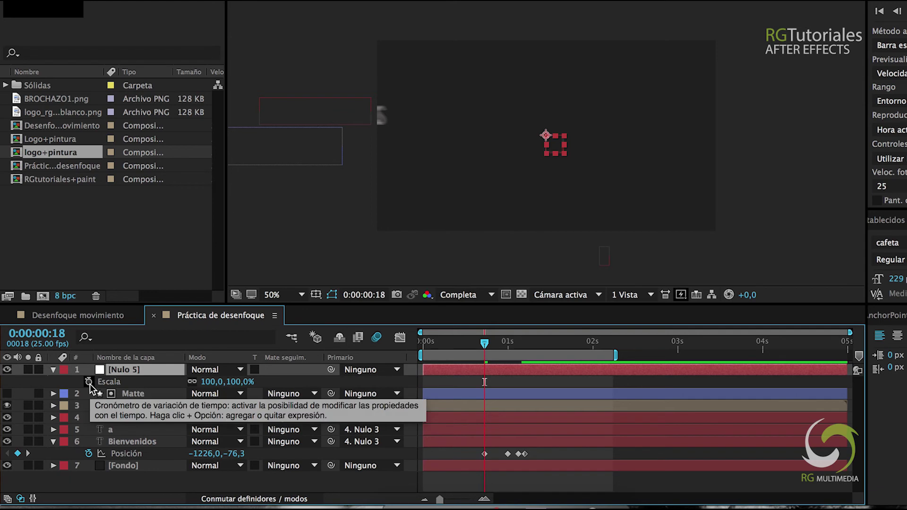
mouse_move(483, 455)
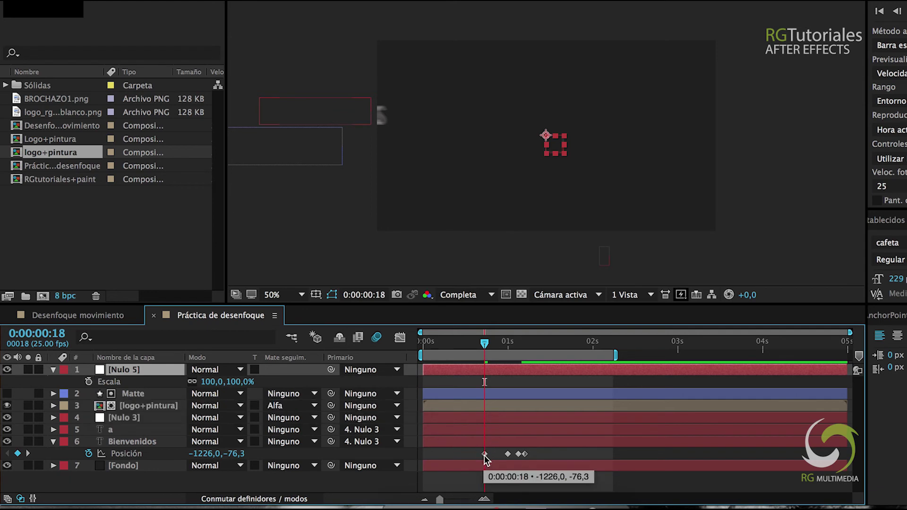
click(89, 382)
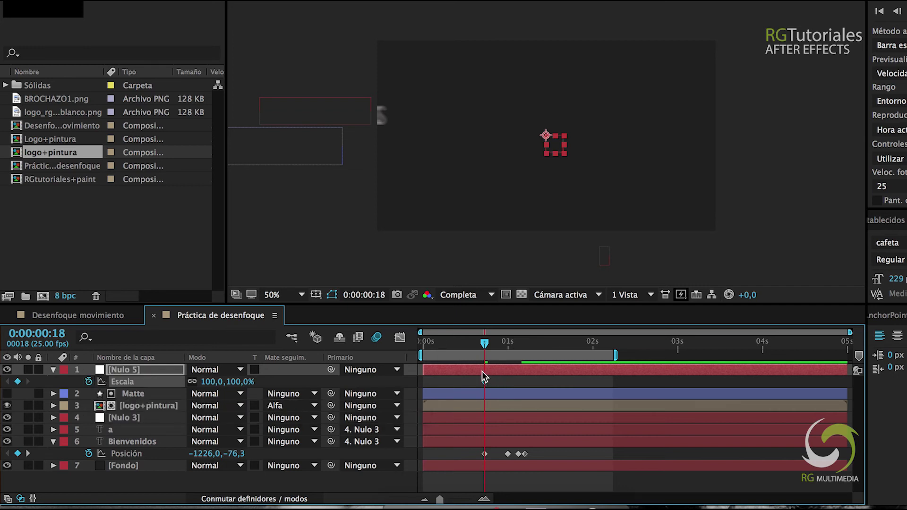
mouse_move(487, 384)
- Reveal Matte's Position keyframes and move the current time to its last keyframe at 0:00:01:22
click(129, 394)
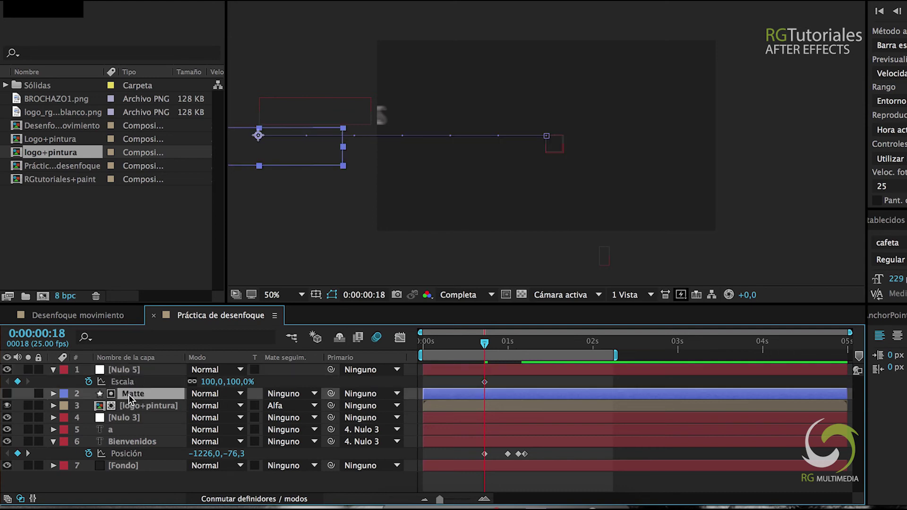
key(p)
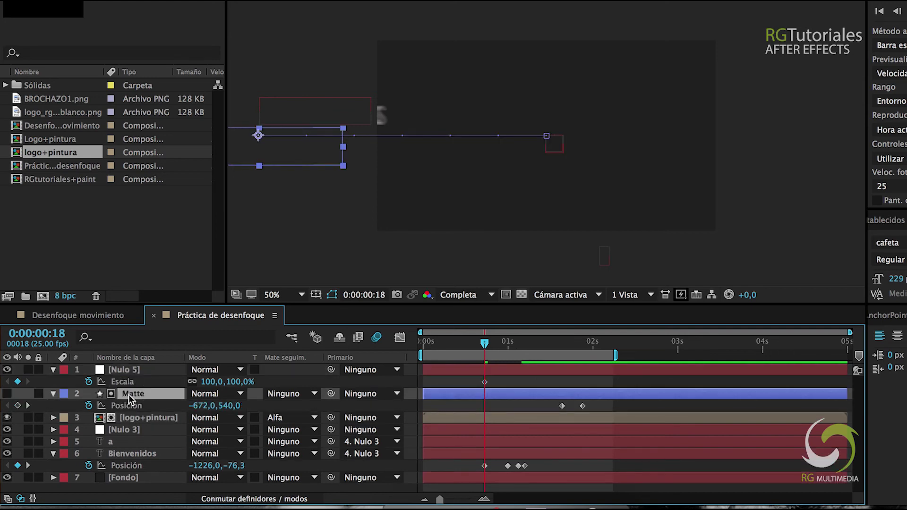
click(28, 405)
click(28, 405)
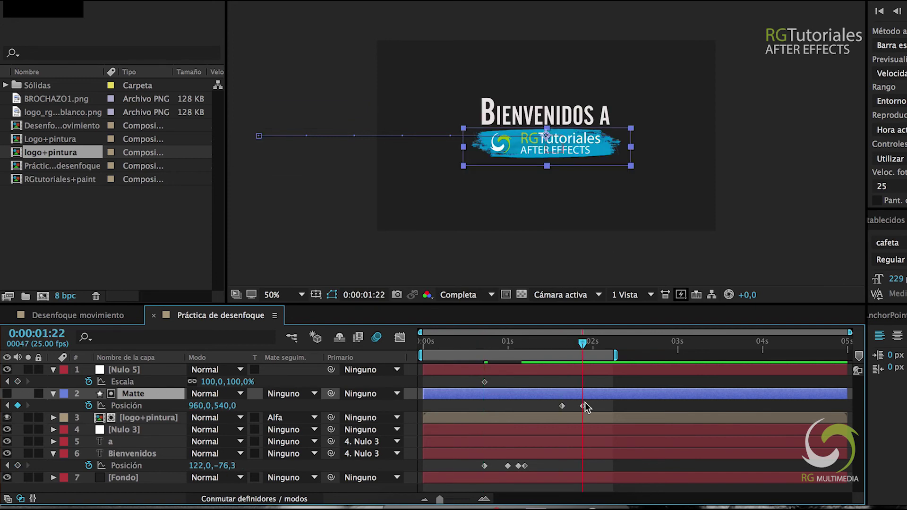
mouse_move(583, 407)
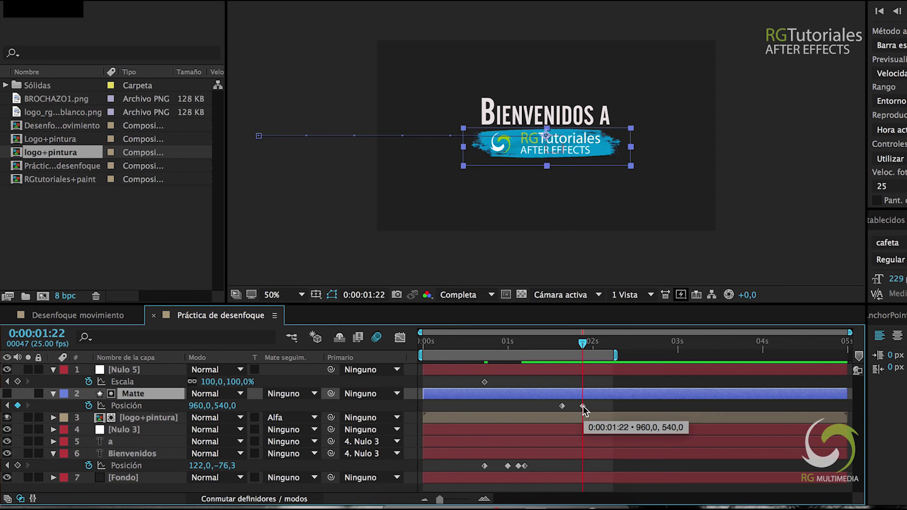
- Set Nulo 5's Scale to 90% at 0:00:01:22 and play the animation from 0:00:00:06
click(582, 370)
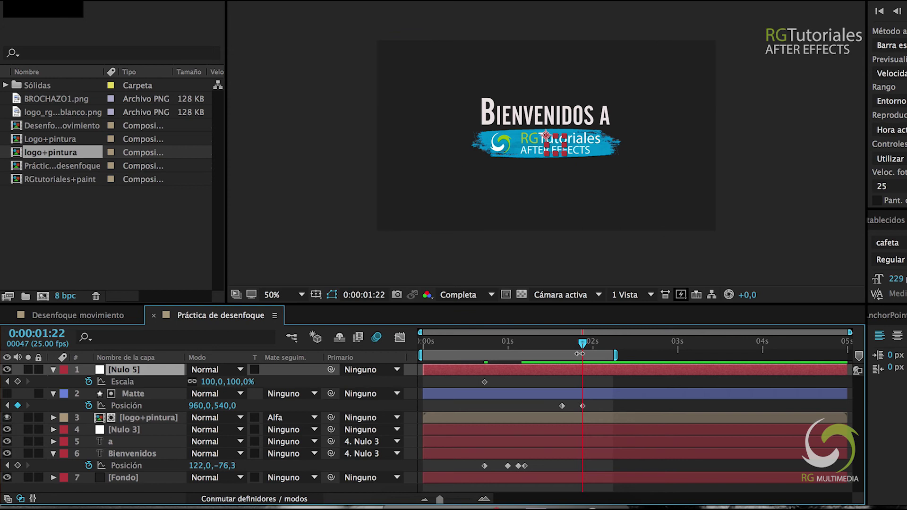
click(208, 382)
text(90)
key(Return)
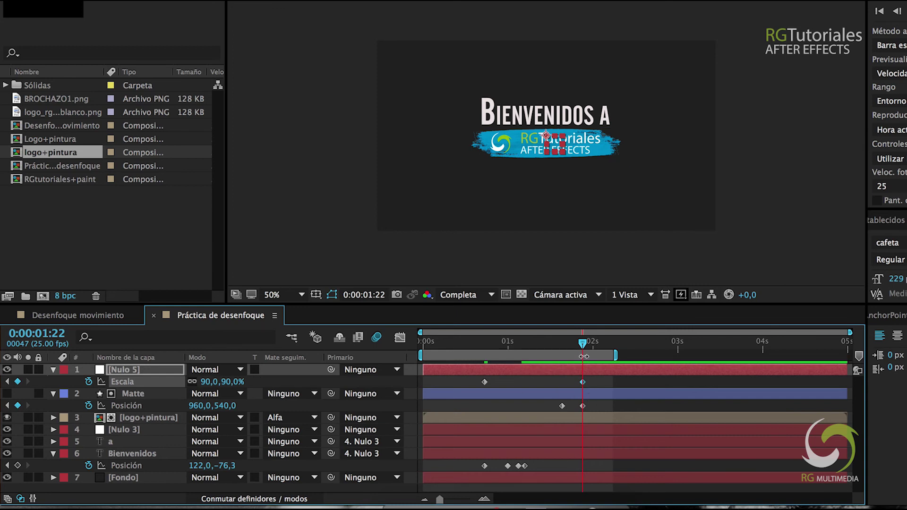
click(443, 345)
key(space)
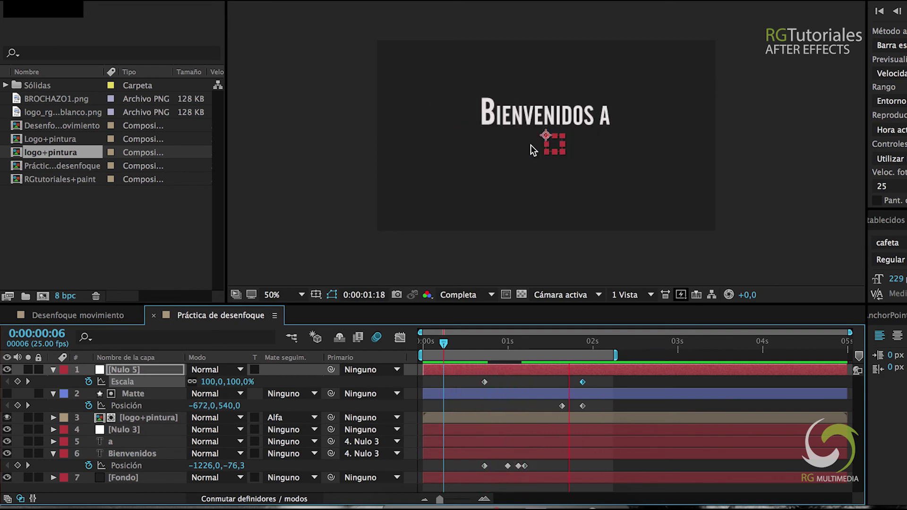
- Parent the Matte, logo+pintura and Nulo 3 layers to Nulo 5 and play the animation from the start
click(138, 396)
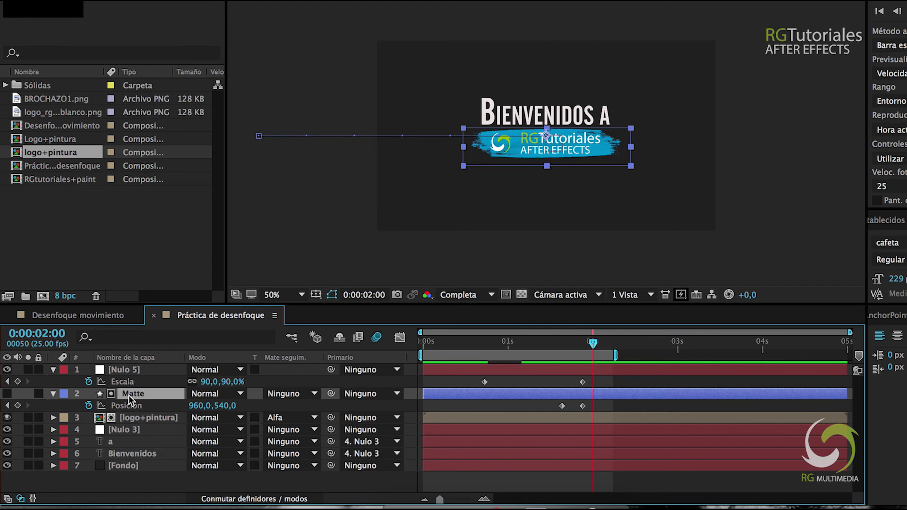
shift+click(133, 420)
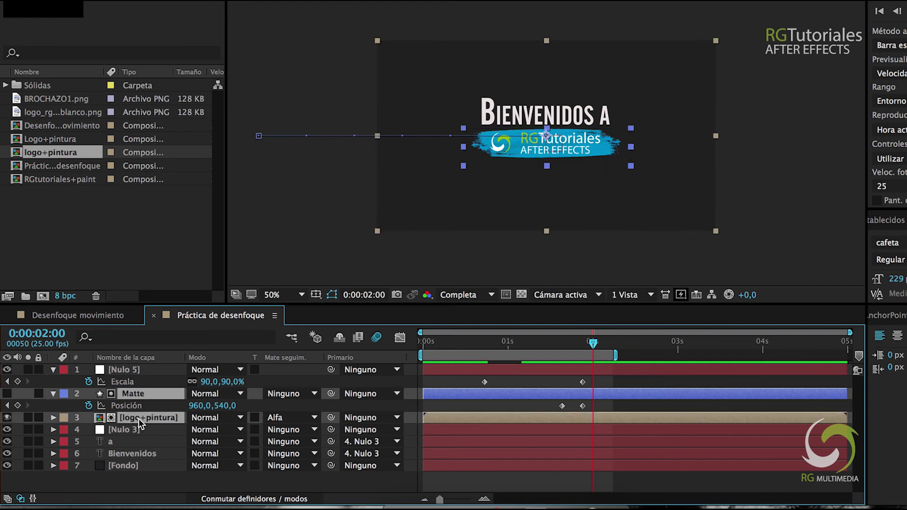
shift+click(125, 432)
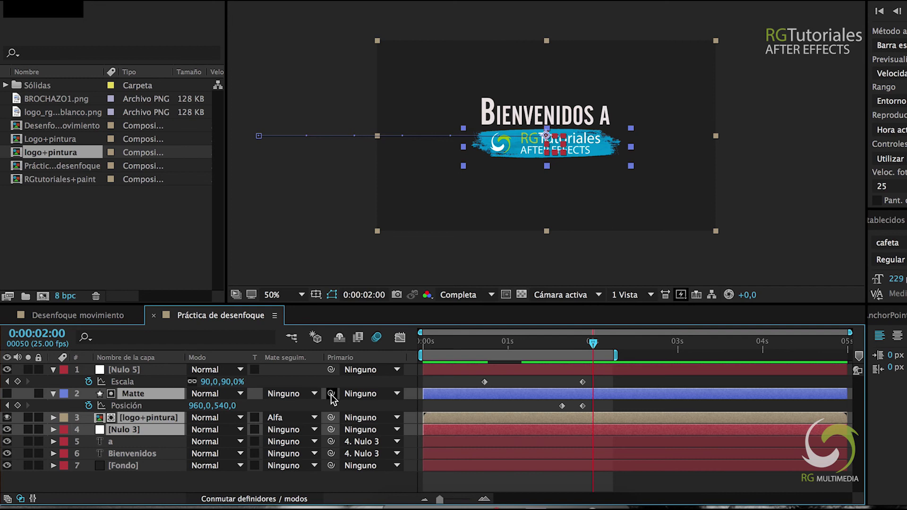
drag(331, 395, 116, 371)
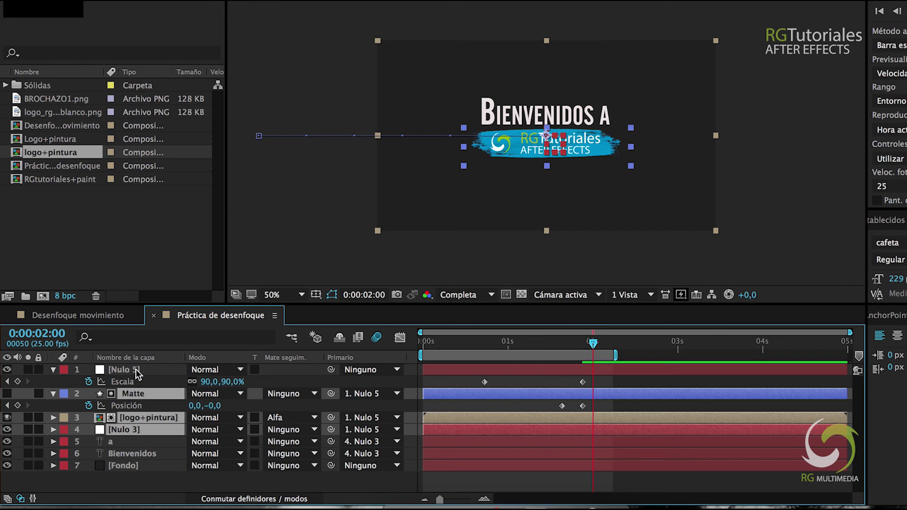
drag(437, 343, 416, 341)
key(space)
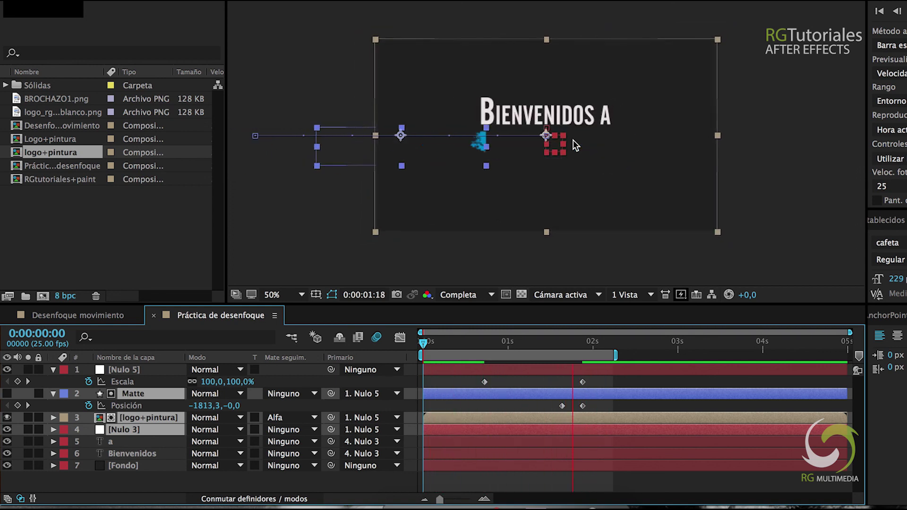
- Examine the motion blur in Desenfoque movimiento by scrubbing between 0:00:00:22 and 0:00:01:05, and return to Práctica de desenfoque
click(81, 316)
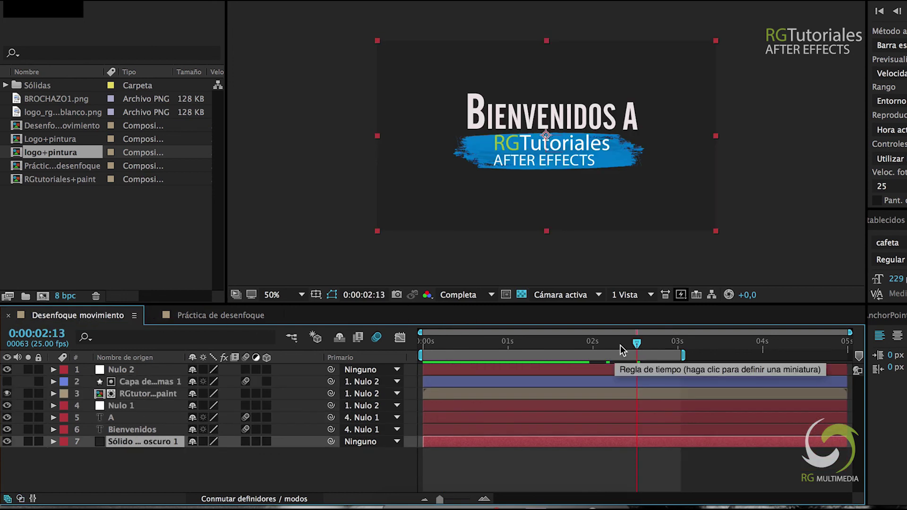
drag(458, 344, 502, 348)
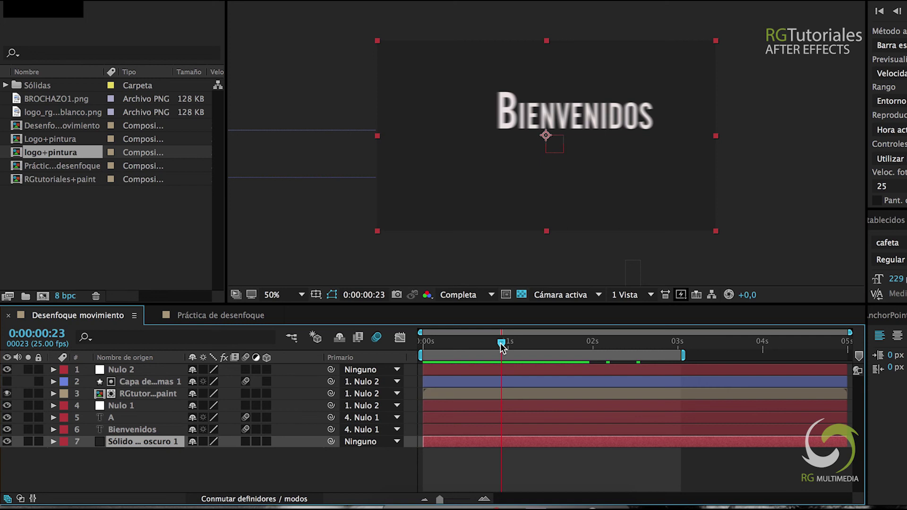
mouse_move(501, 347)
mouse_down()
mouse_move(529, 347)
mouse_move(480, 348)
mouse_move(498, 349)
mouse_up()
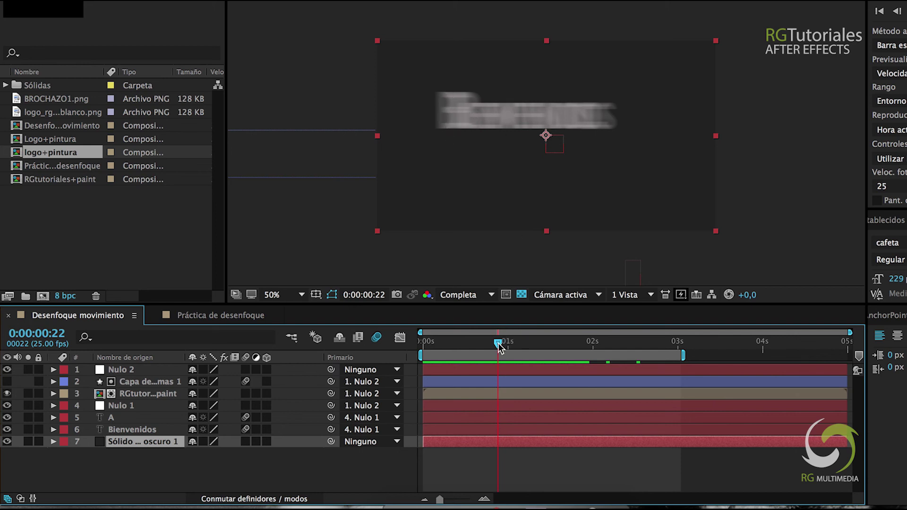
drag(500, 346, 527, 342)
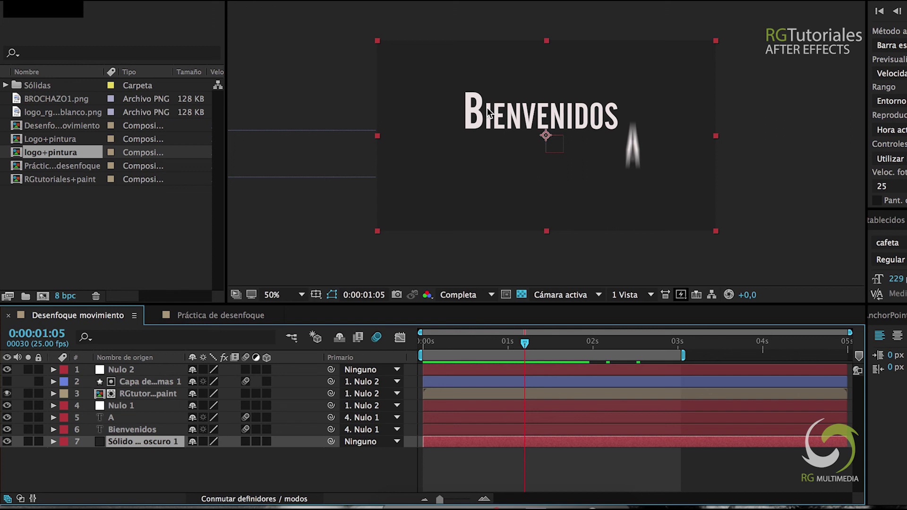
click(206, 316)
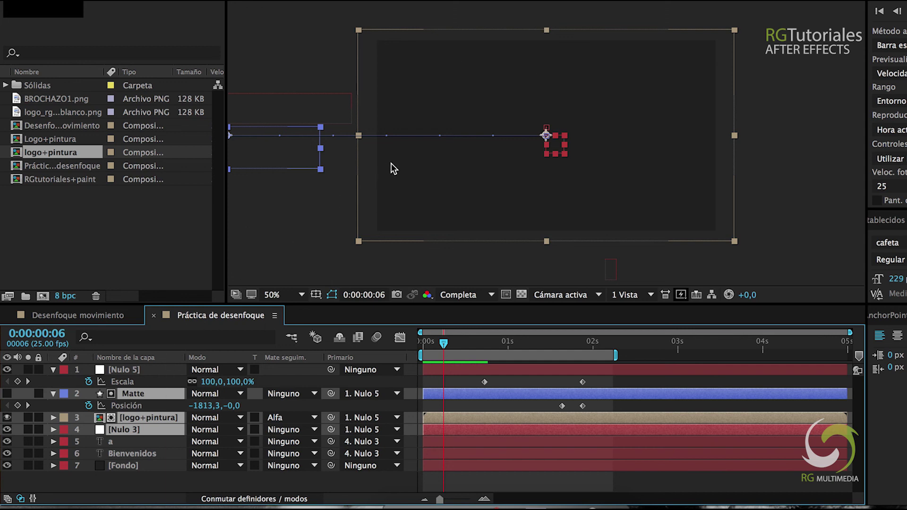
- Collapse the Nulo 5 and Matte layers and show the layer switches in place of the mode columns
click(291, 230)
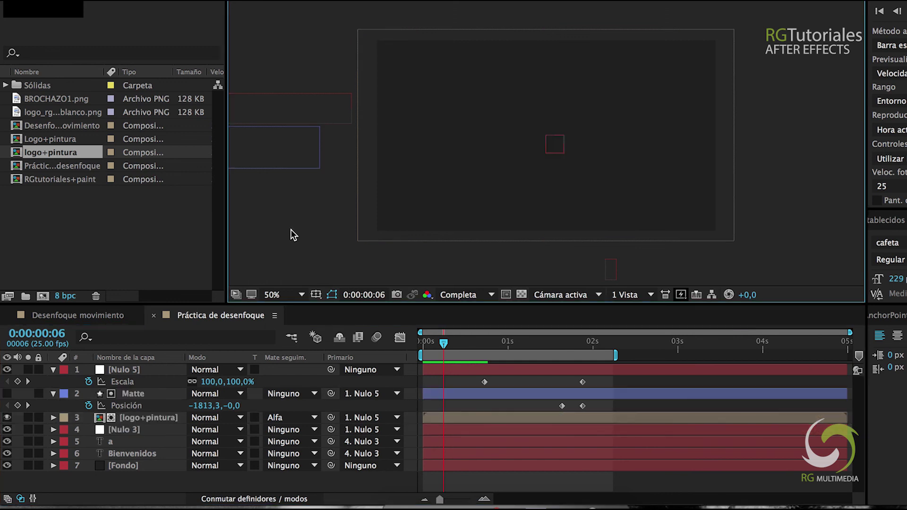
click(52, 370)
click(52, 382)
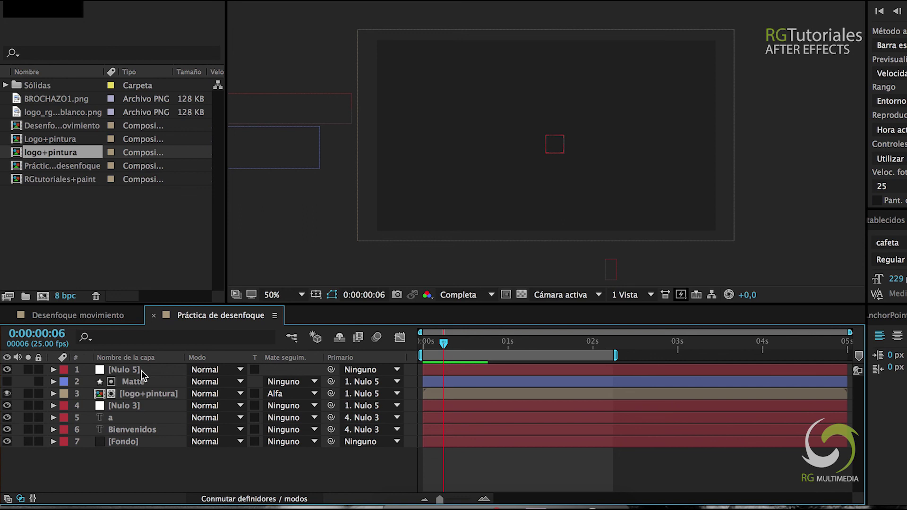
click(226, 500)
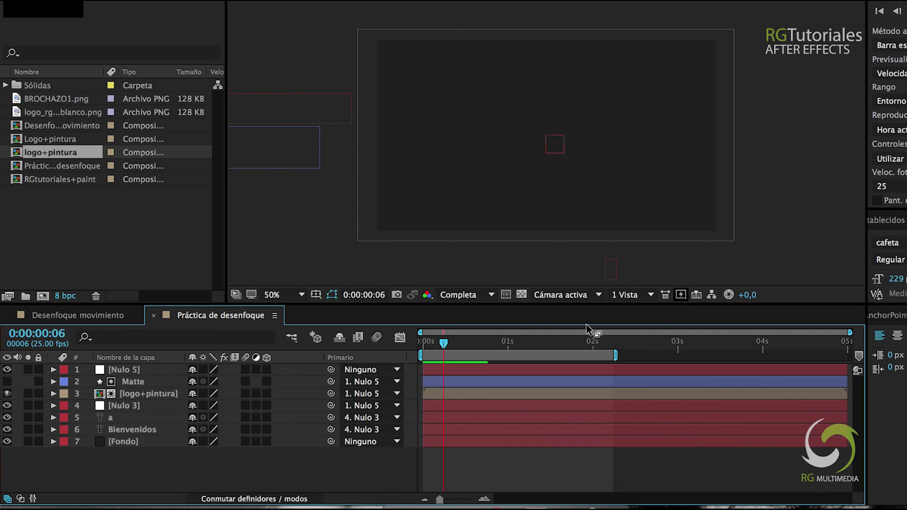
- Enable the motion blur switch on the logo+pintura, a and Bienvenidos layers
click(592, 345)
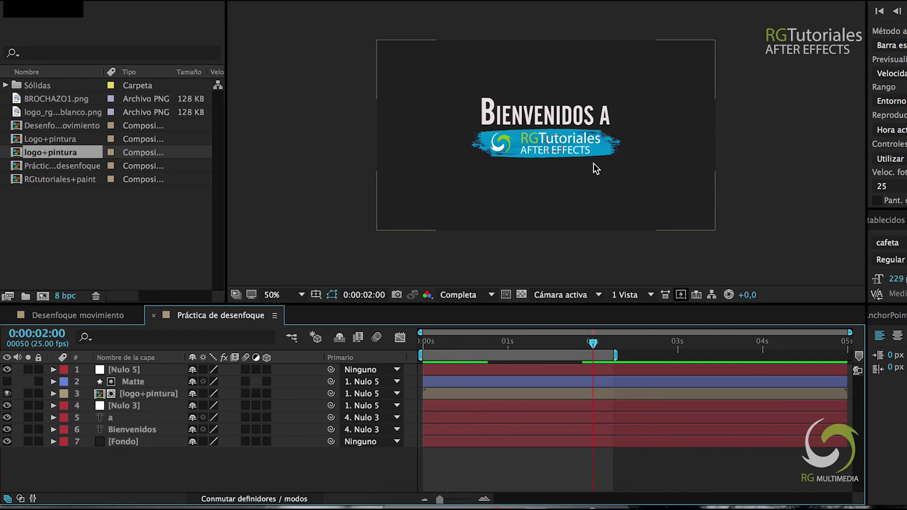
click(124, 371)
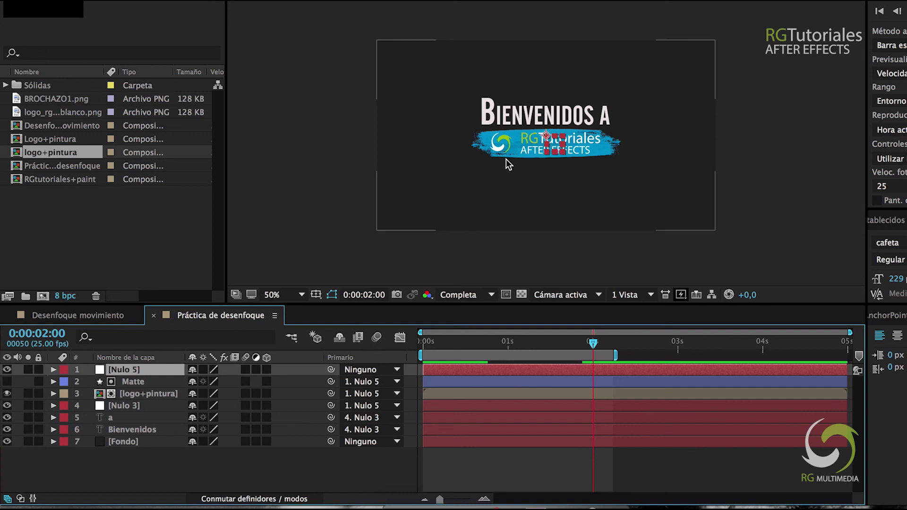
click(134, 380)
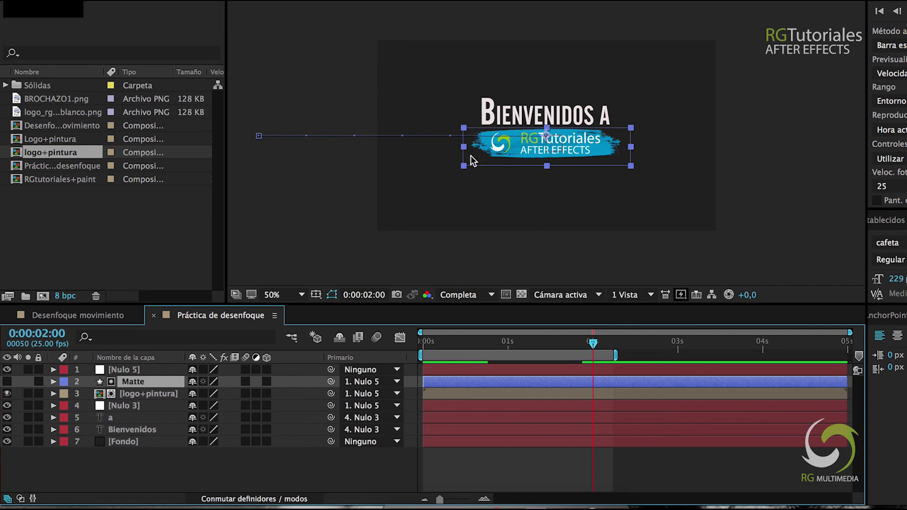
click(126, 395)
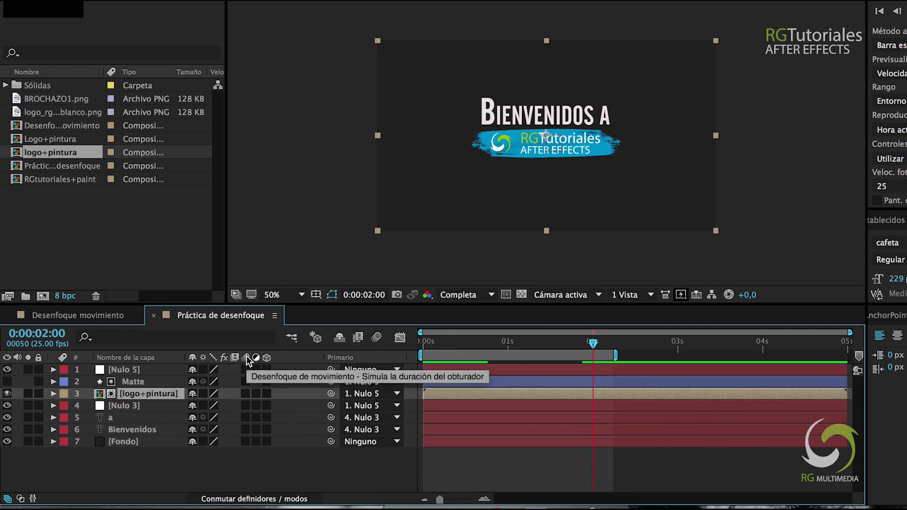
click(244, 395)
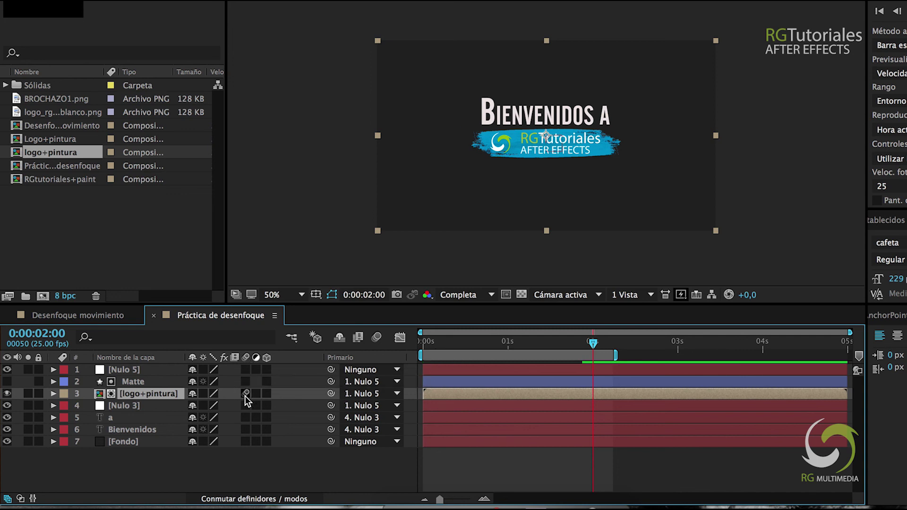
click(129, 404)
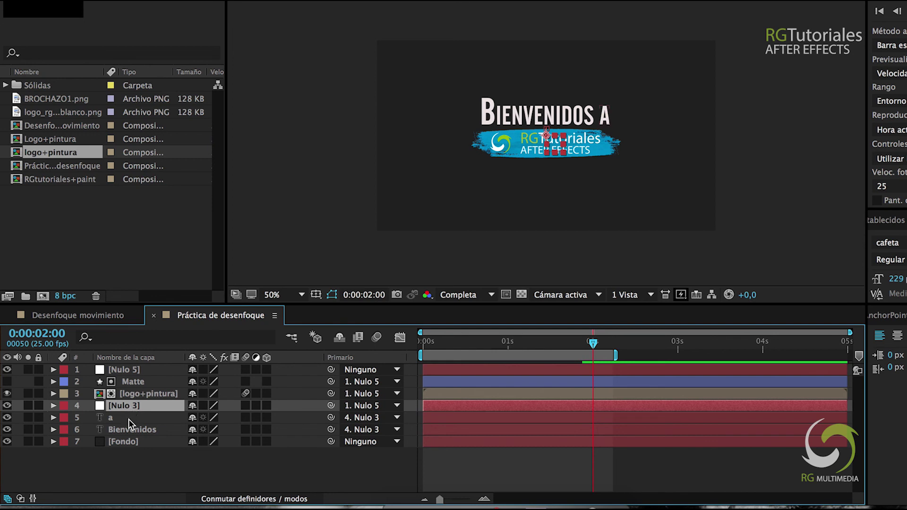
click(129, 418)
click(246, 418)
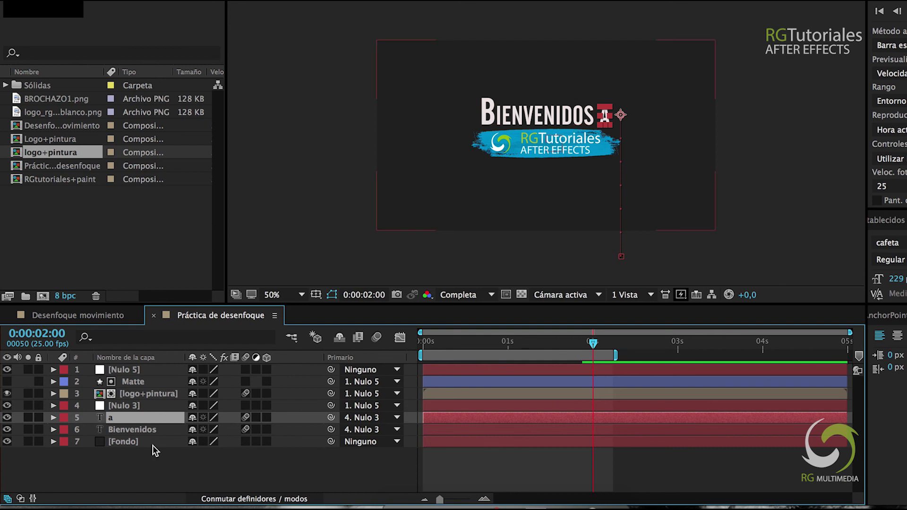
click(152, 445)
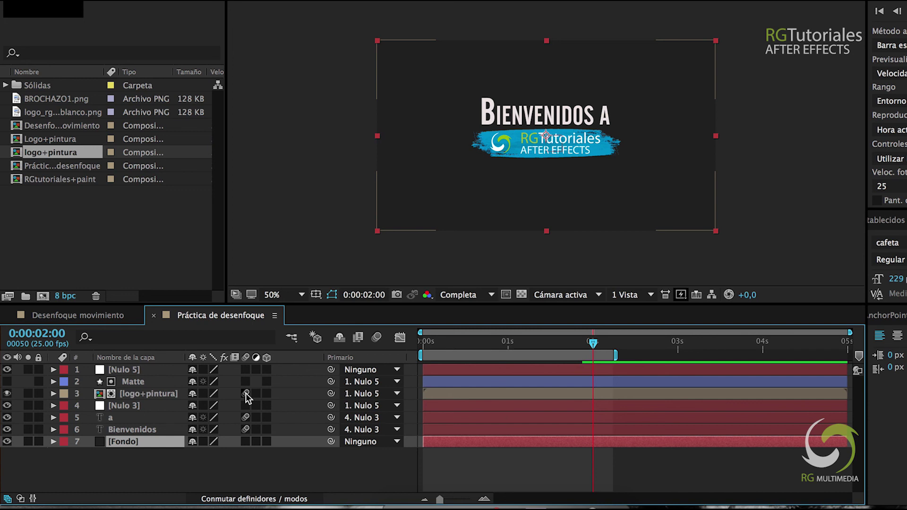
- Enable motion blur for the whole composition, scrub to 0:00:01:24 to check the blur, and play the animation from near its start
mouse_move(593, 343)
mouse_down()
mouse_move(466, 355)
mouse_move(582, 351)
mouse_up()
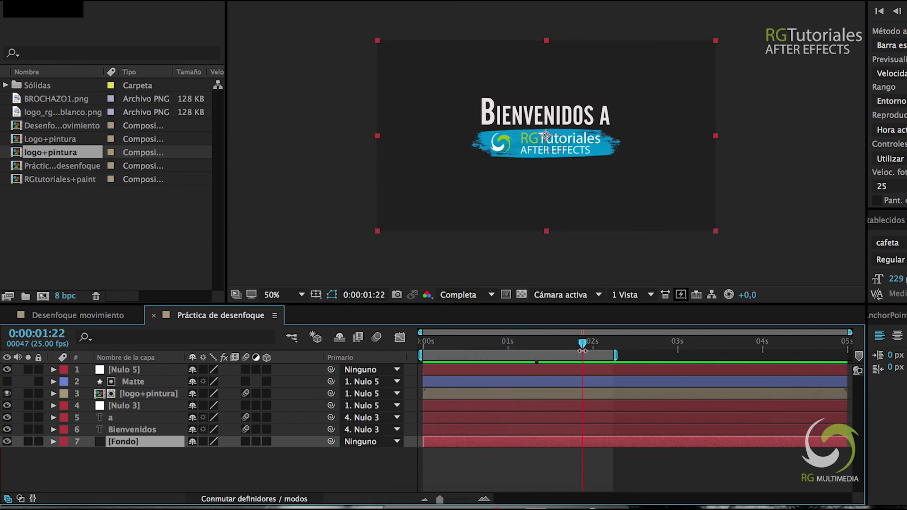
click(375, 337)
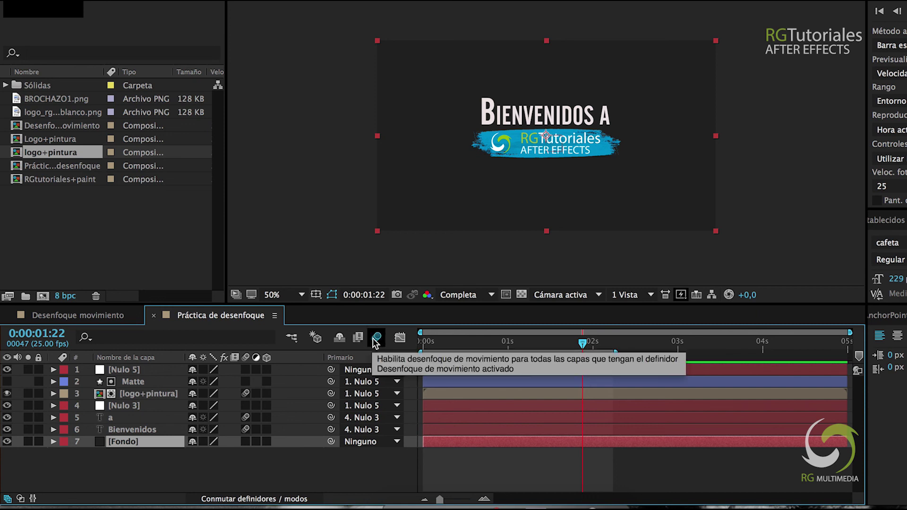
click(443, 344)
drag(446, 348, 510, 348)
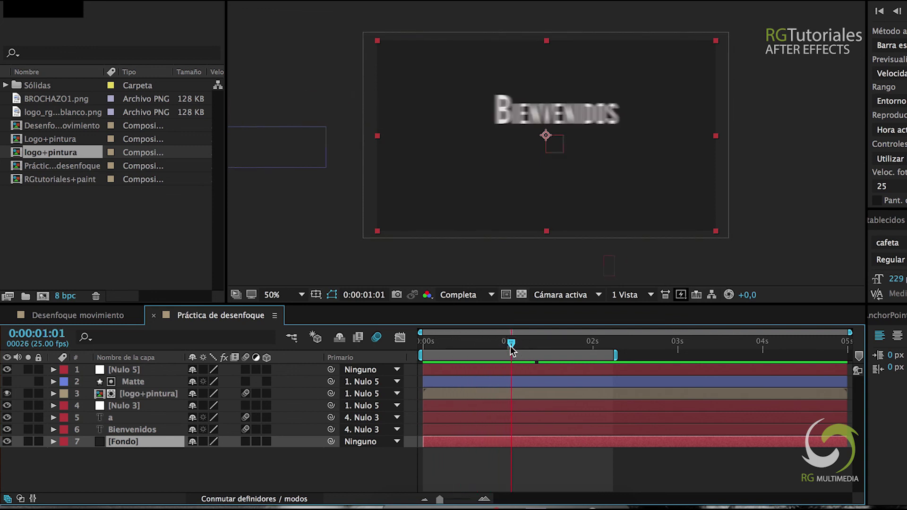
mouse_move(512, 341)
mouse_down()
mouse_move(618, 340)
mouse_move(525, 346)
mouse_move(582, 340)
mouse_move(550, 322)
mouse_move(500, 320)
mouse_move(590, 322)
mouse_up()
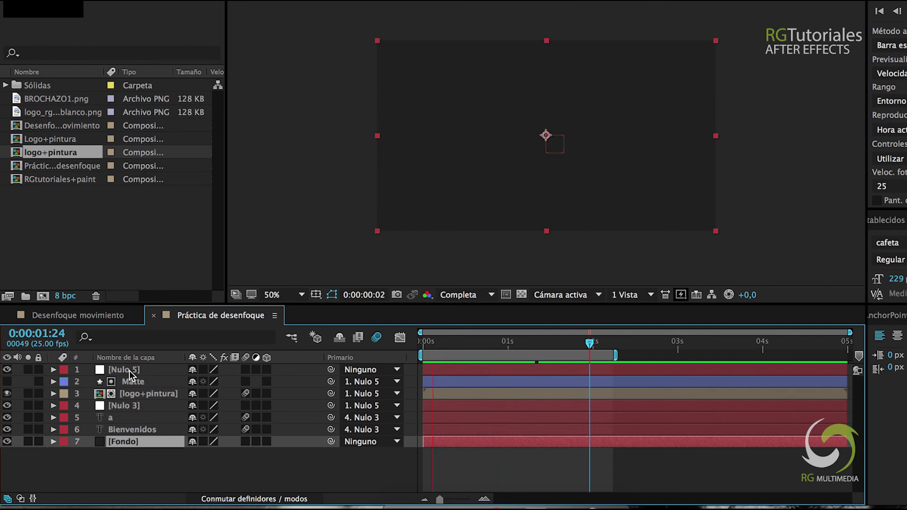
click(426, 343)
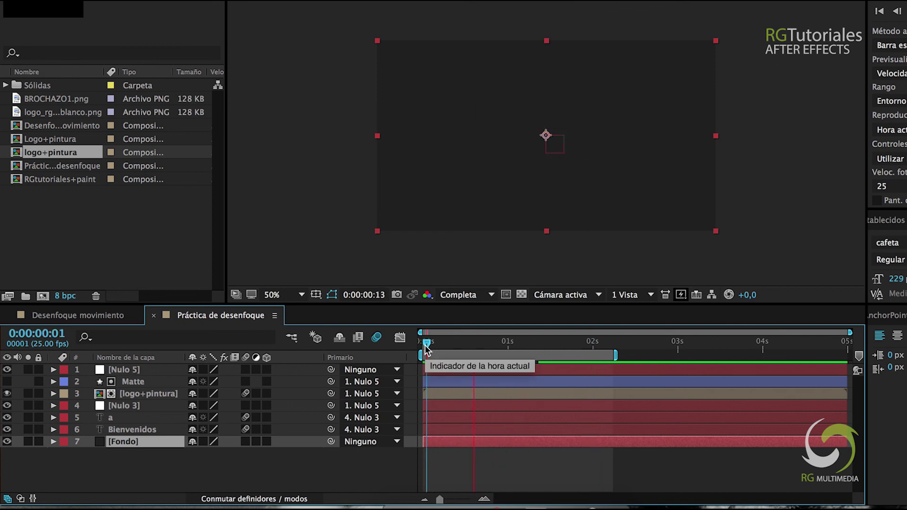